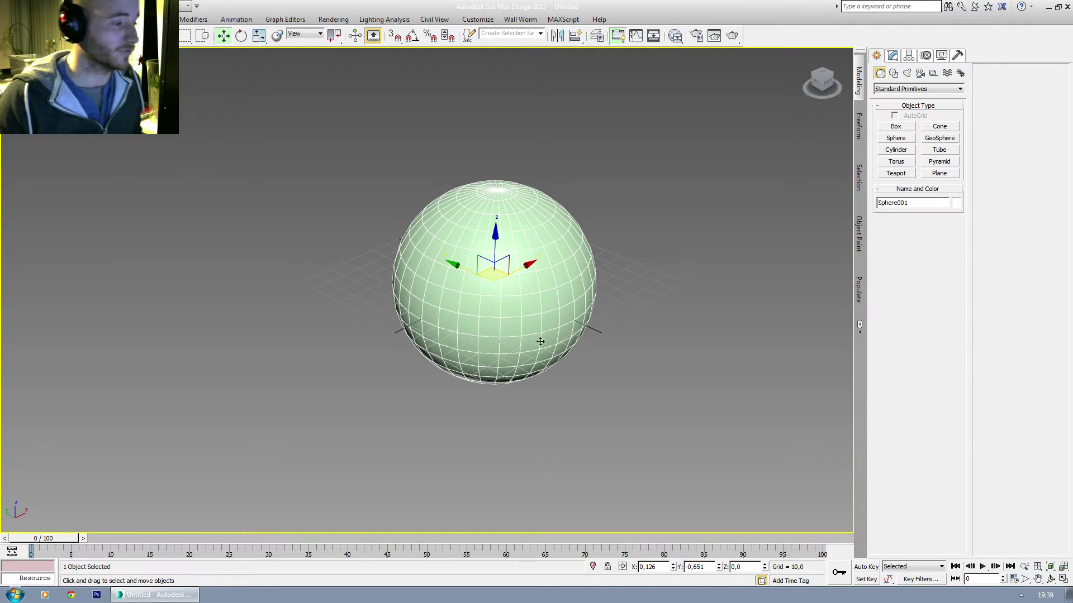
Add an Unwrap UVW modifier to the sphere and open its UV editor.
middle_click_drag(540, 342, 514, 350)
left_click(907, 56)
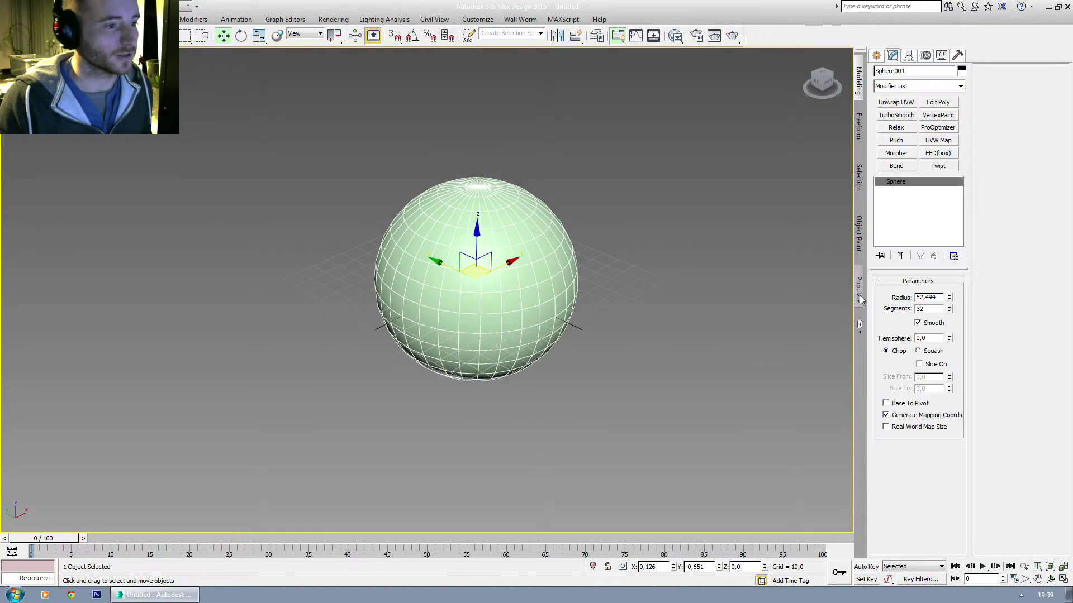
left_click(896, 103)
left_click(917, 411)
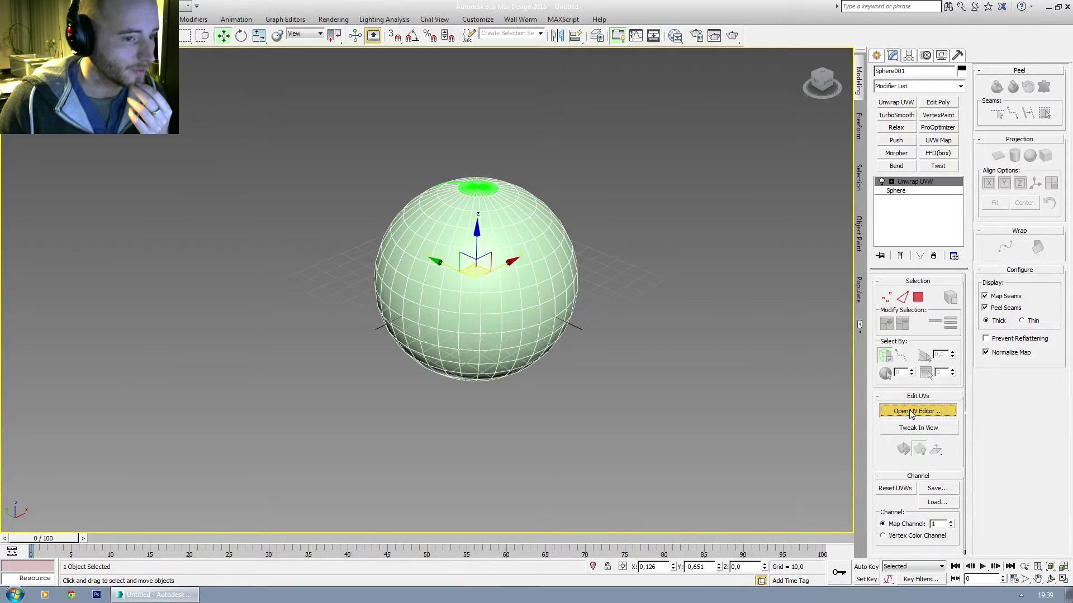
middle_click_drag(116, 251, 124, 253)
scroll(124, 252, "down", 2)
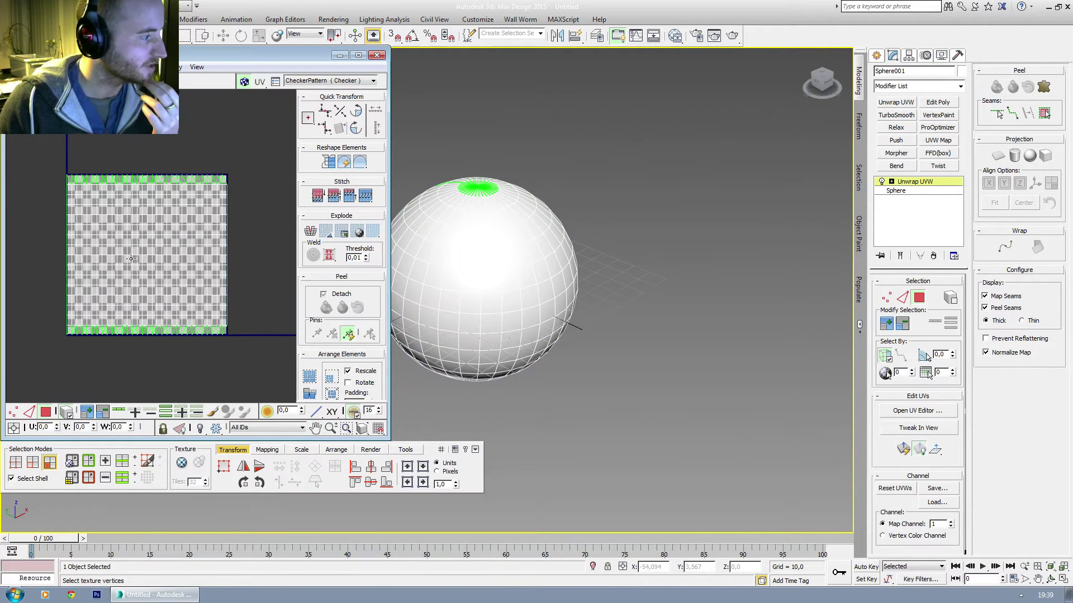
scroll(136, 251, "up", 1)
scroll(135, 252, "down", 1)
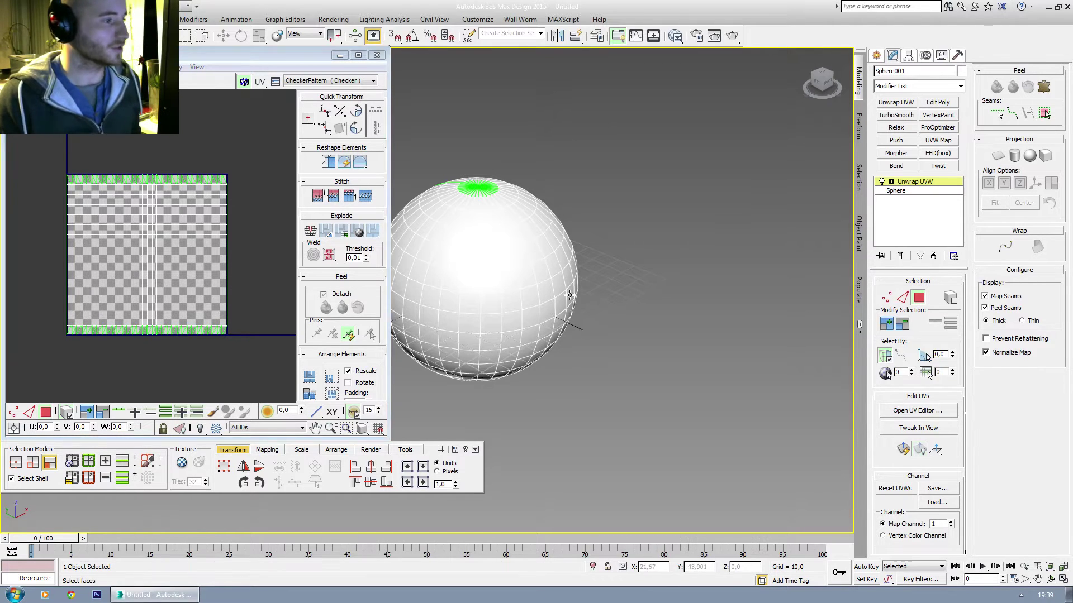
Try Quick Peel and Straighten Selection on the sphere's entire UV layout, and undo the attempts.
middle_click_drag(436, 201, 496, 196)
left_click_drag(44, 140, 267, 375)
left_click(326, 308)
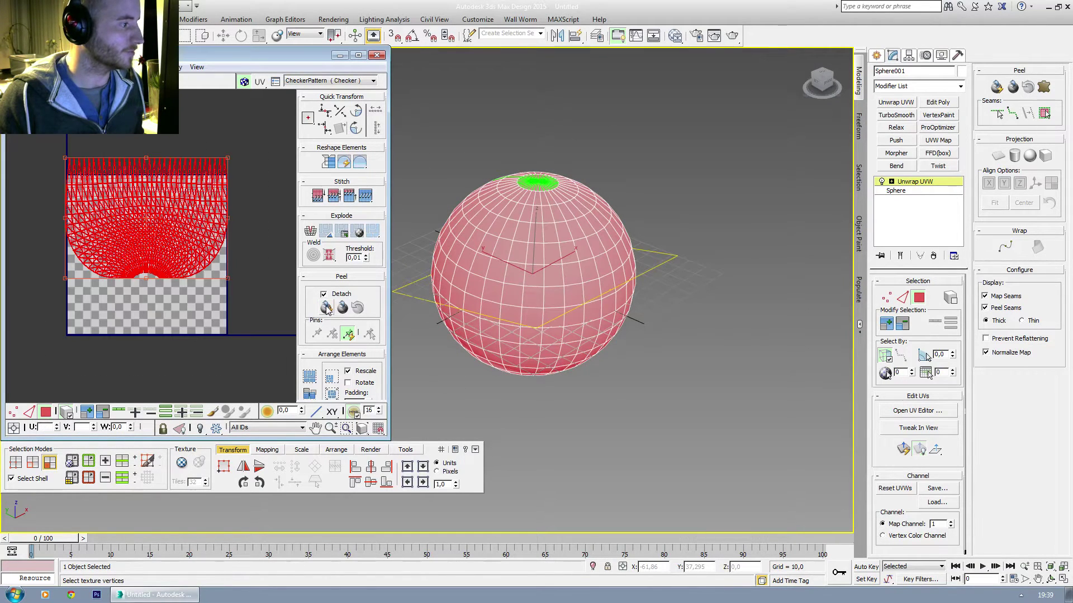
left_click(274, 296)
left_click_drag(270, 146, 43, 354)
left_click(329, 162)
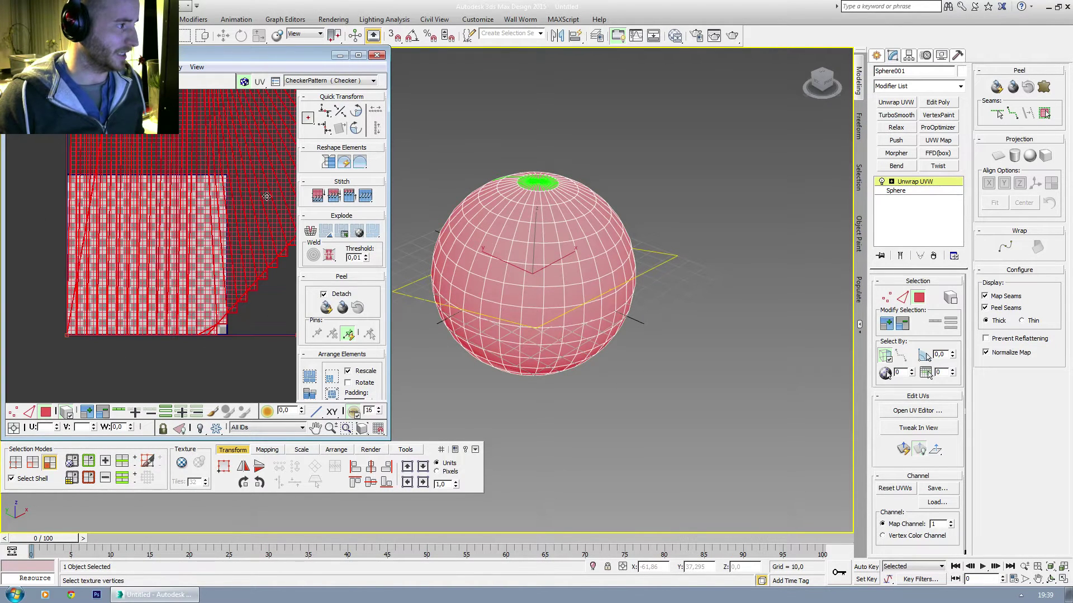
key("ctrl+z")
left_click(246, 252)
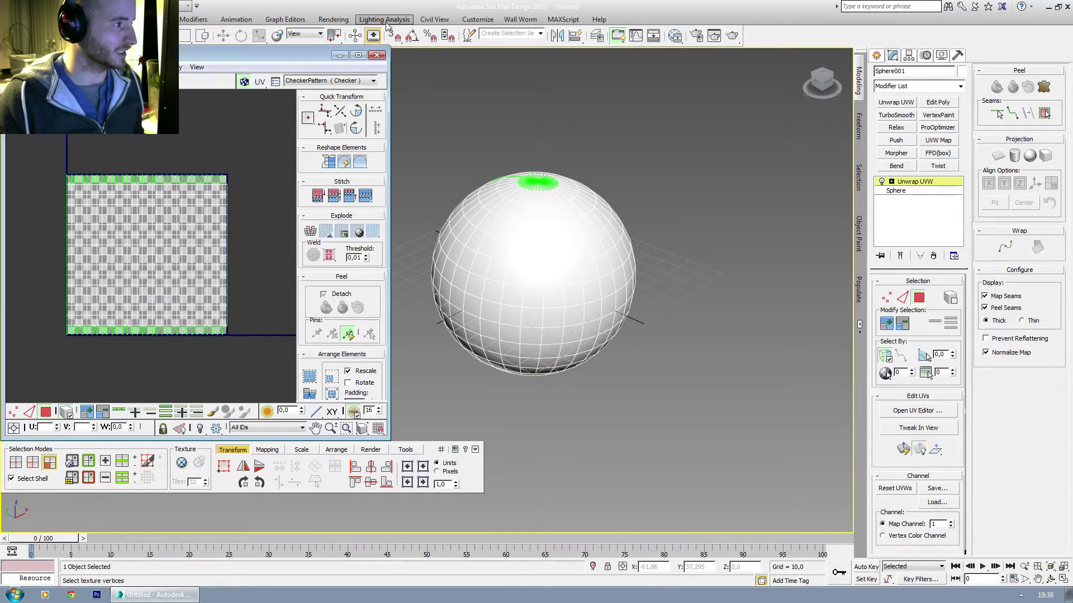
Close the UV editor and delete the sphere from the scene.
left_click(377, 55)
middle_click_drag(689, 256, 711, 289)
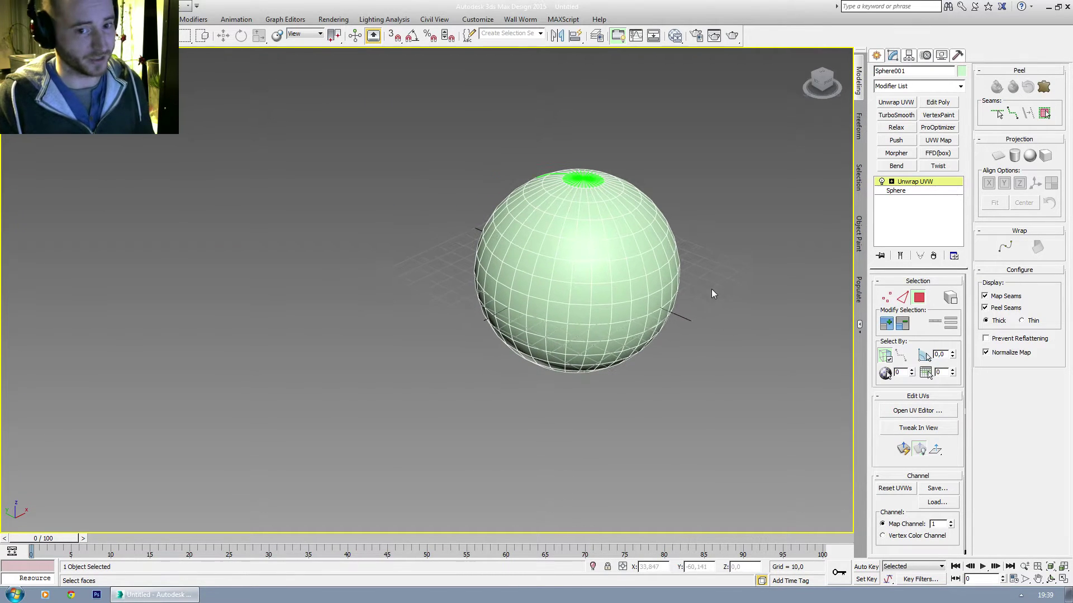
left_click(876, 55)
middle_click_drag(656, 312, 552, 315)
key("Delete")
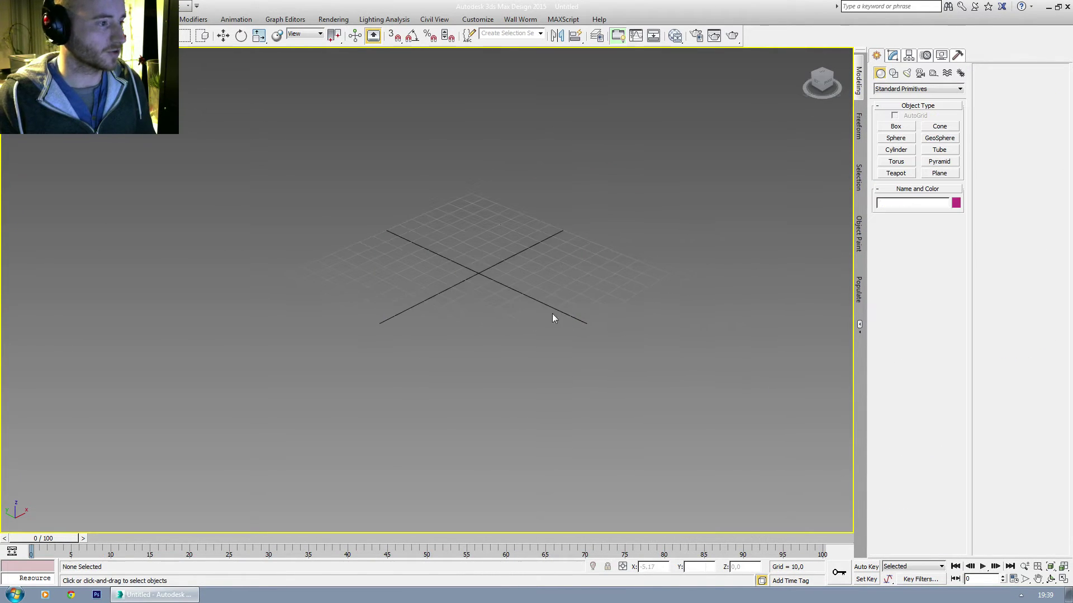
Create a box about 137 units long, 97 wide and 104 high on the grid.
left_click(896, 126)
middle_click_drag(529, 285, 465, 335)
left_click_drag(301, 269, 326, 454)
left_click(361, 273)
middle_click_drag(361, 273, 452, 280)
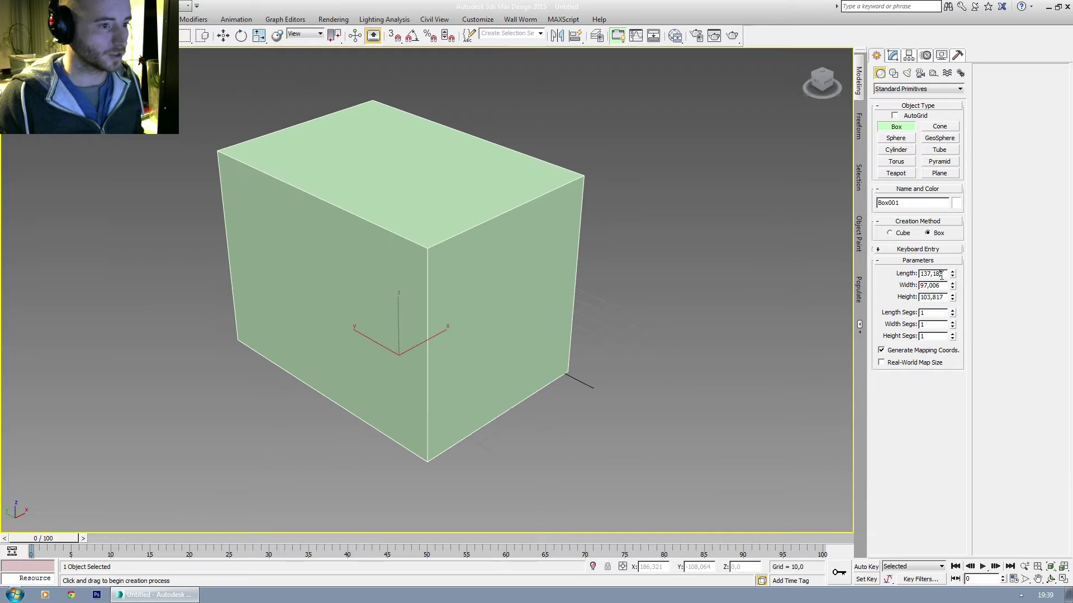
Set the box's length, width and height to 128 each.
left_click_drag(944, 273, 861, 274)
type("128,0")
key("Tab")
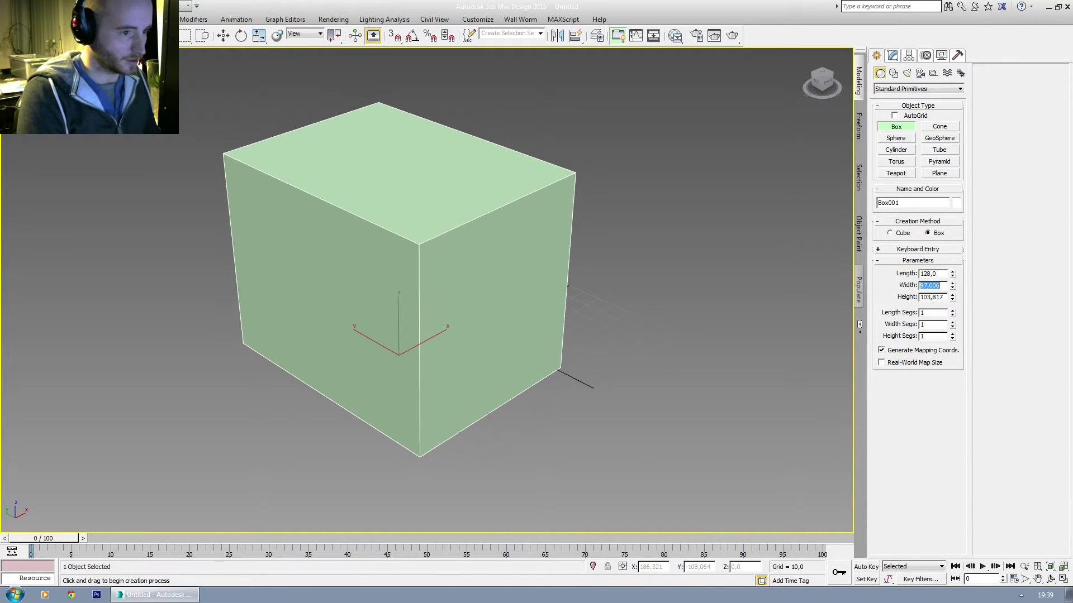
type("128,0")
key("Tab")
type("128,0")
key("Return")
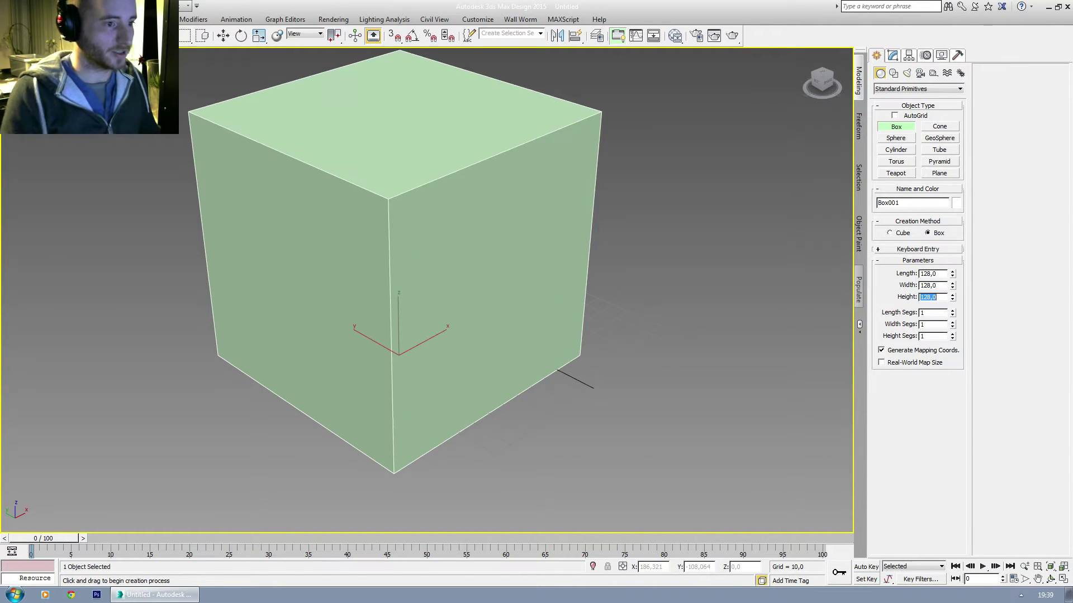
scroll(414, 325, "down", 5)
Move the box to the world origin by resetting its X and Y positions to 0.
left_click(223, 36)
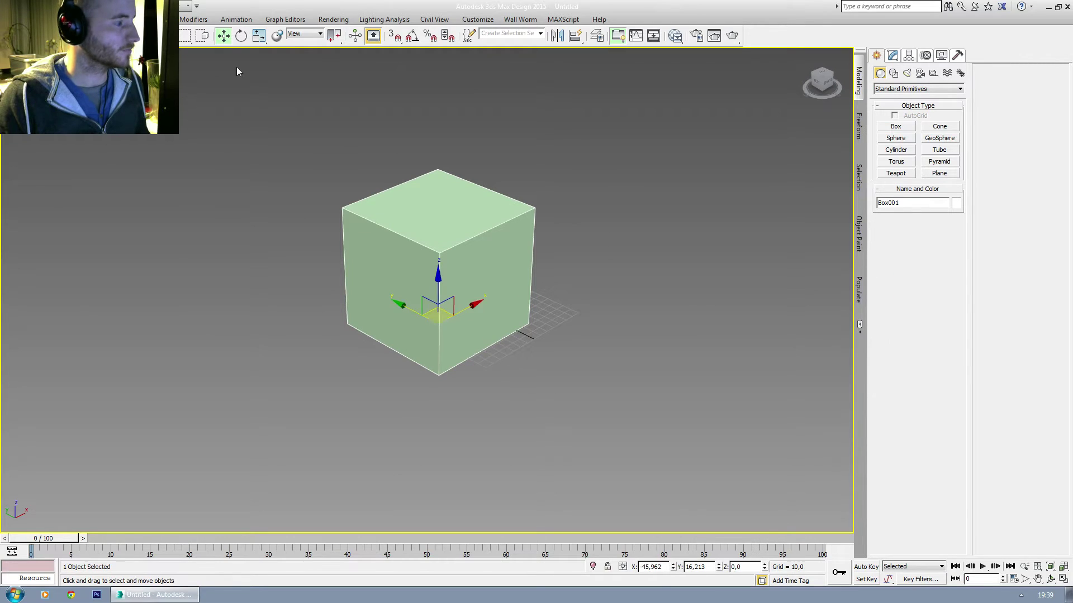
right_click(673, 567)
right_click(718, 567)
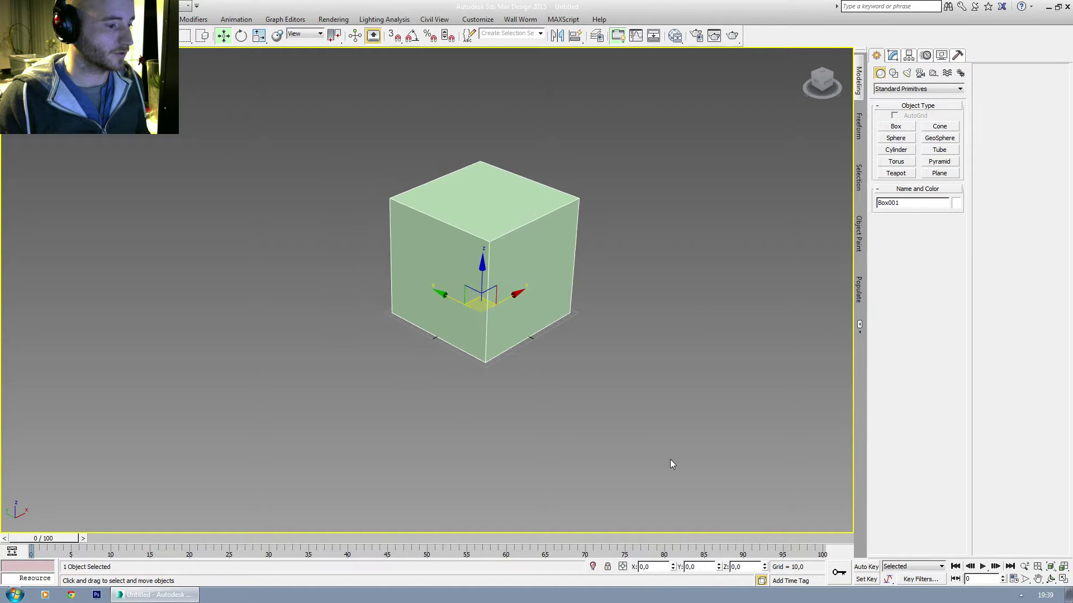
Set the box's length, width and height segments to 10 each.
left_click(892, 54)
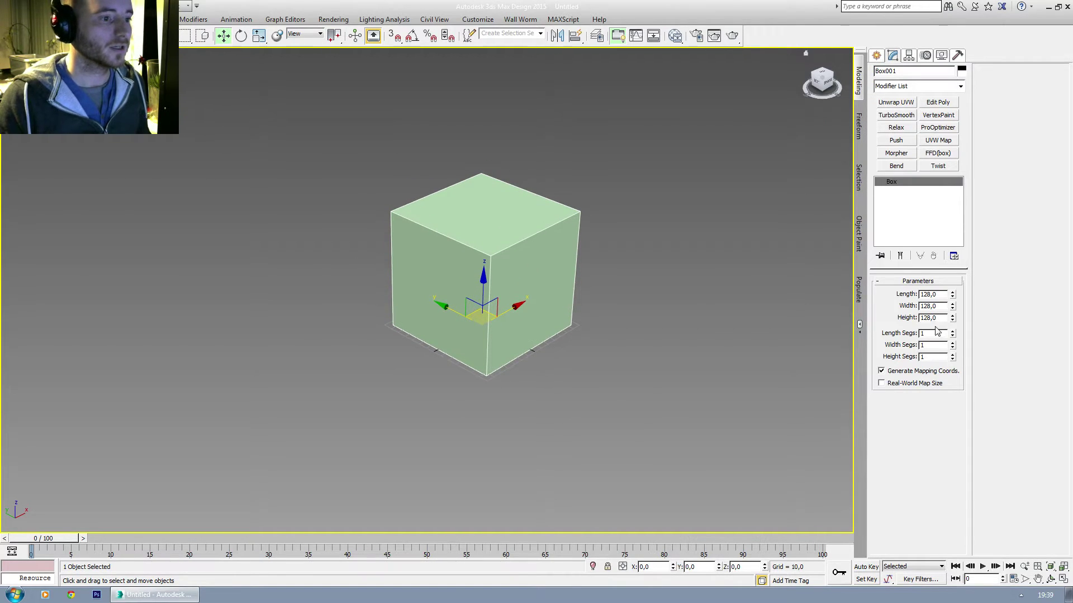
type("10")
key("Tab")
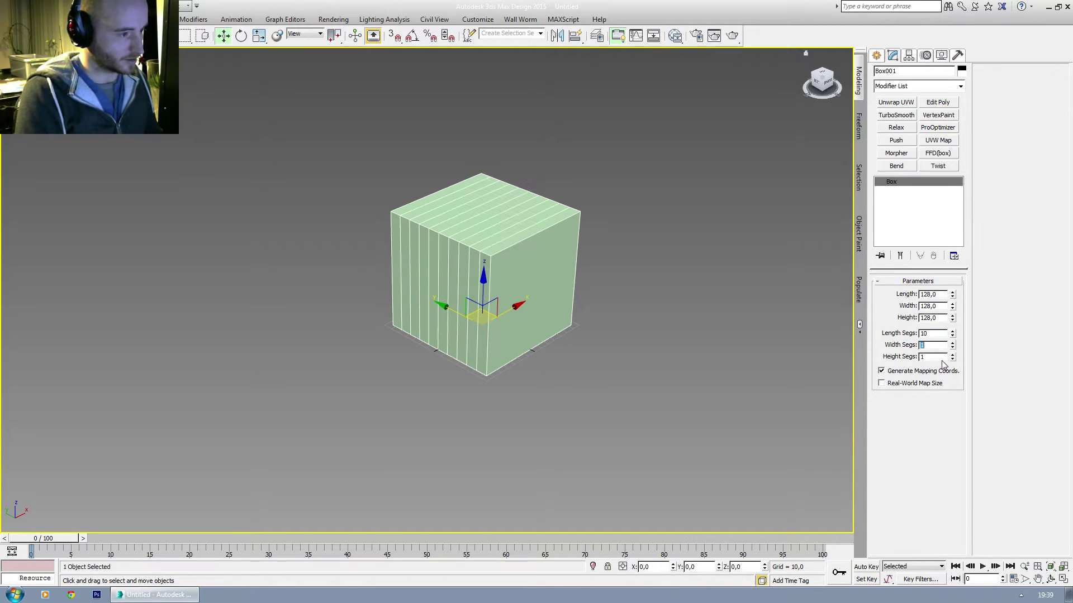
type("10")
key("Tab")
type("10")
key("Return")
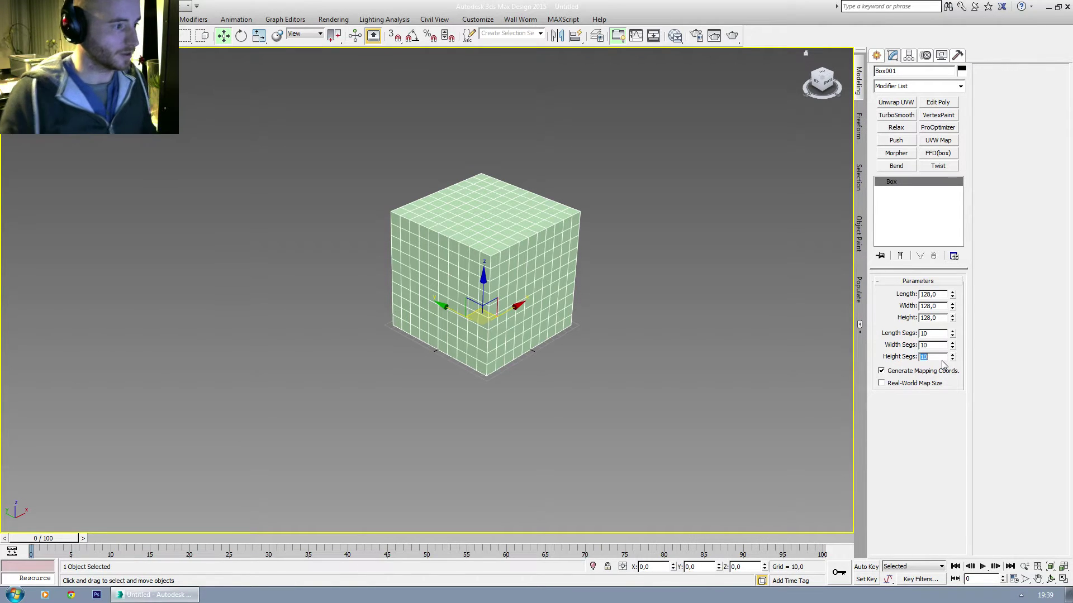
scroll(486, 247, "up", 4)
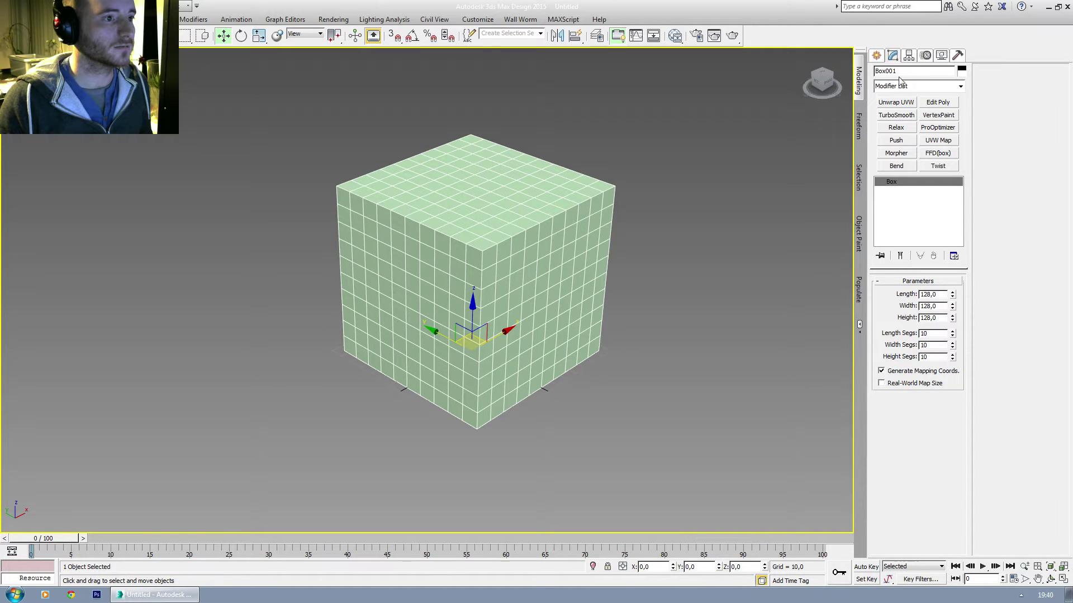
Add an Unwrap UVW modifier to the box and open its UV editor.
left_click(896, 102)
left_click(917, 410)
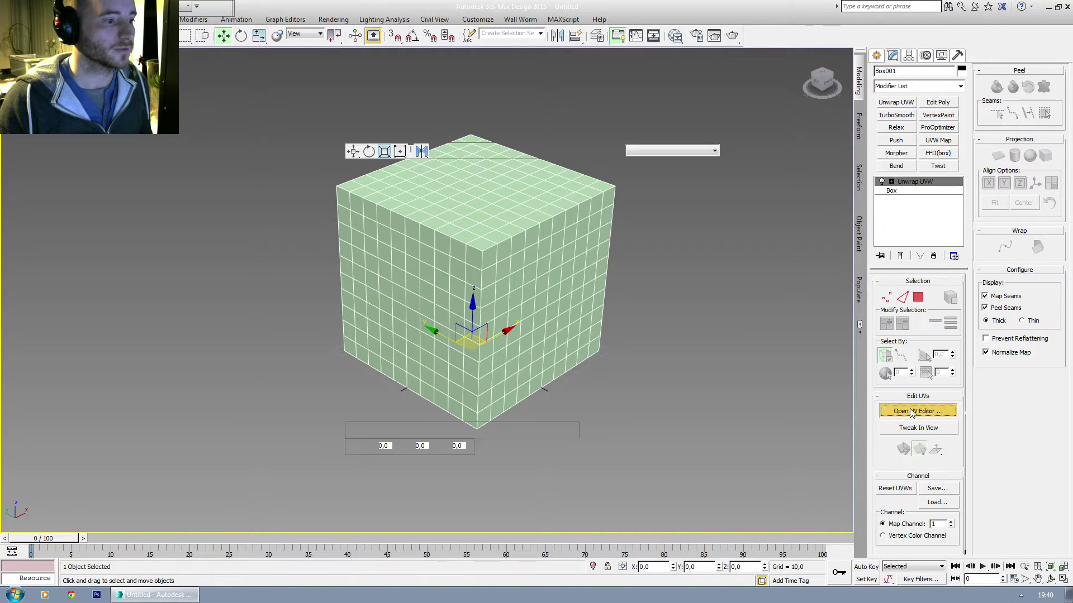
scroll(145, 308, "up", 2)
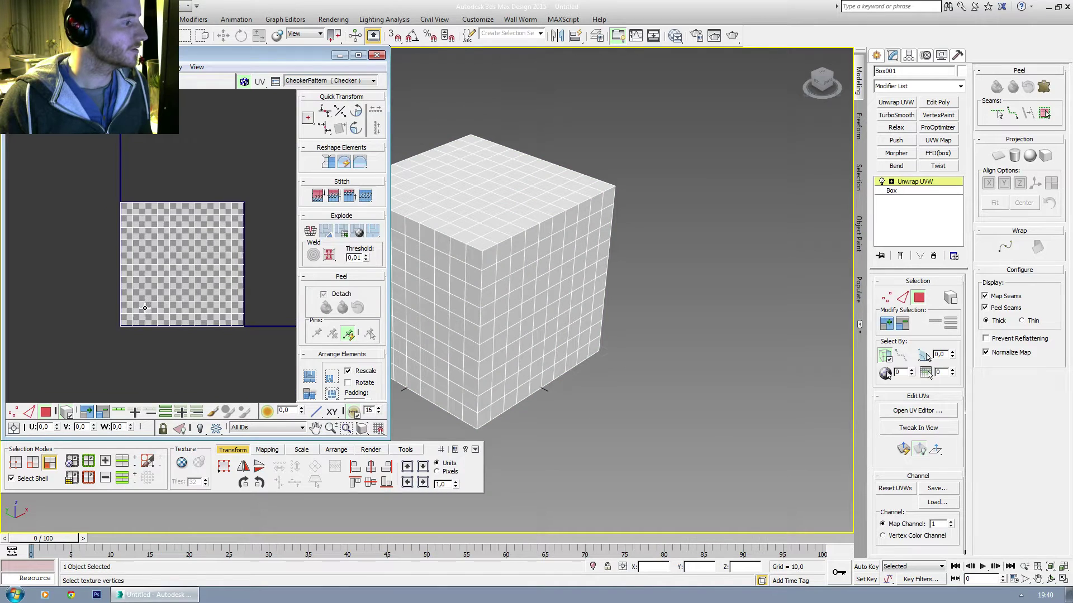
Spread the box's stacked UV shells apart, placing them above, to the right of and below the checker tile.
left_click(170, 301)
middle_click_drag(411, 291, 557, 270)
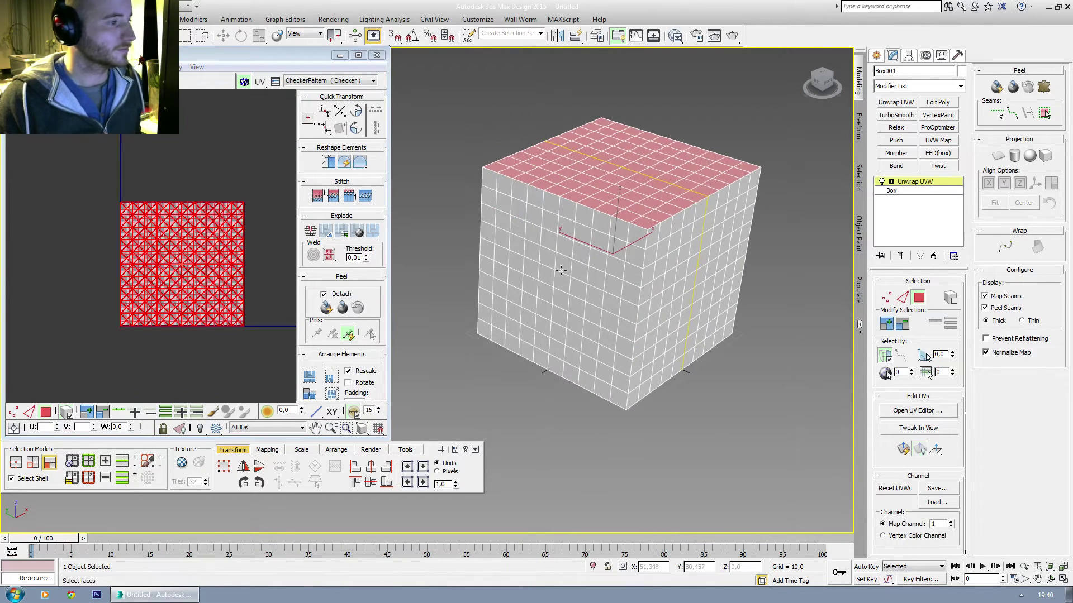
scroll(558, 271, "down", 3)
left_click(218, 270)
scroll(199, 262, "down", 3)
left_click_drag(175, 271, 186, 166)
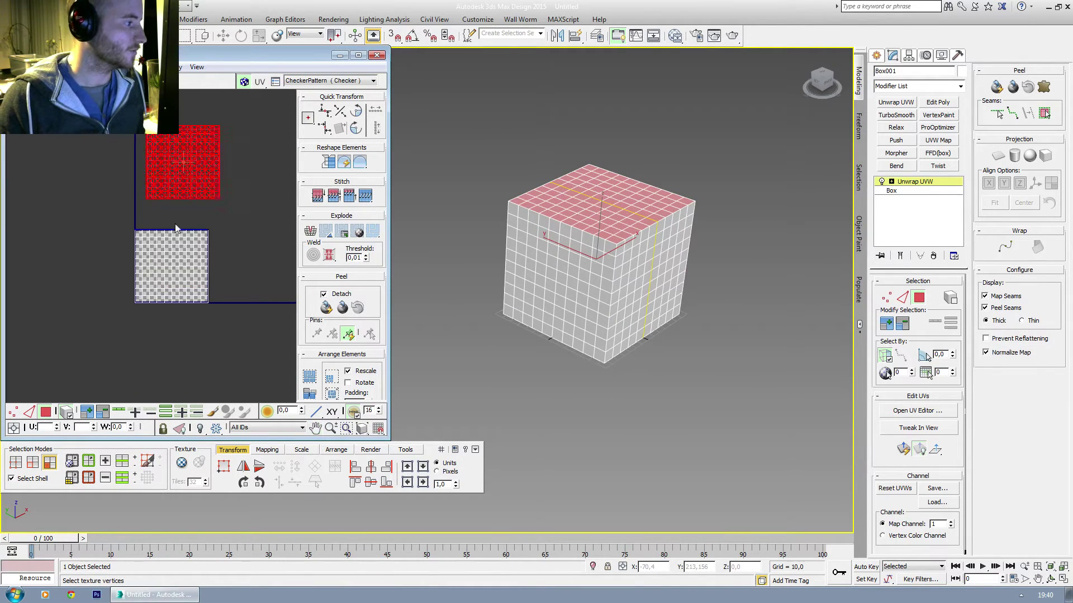
left_click_drag(172, 251, 277, 257)
left_click(160, 248)
left_click(187, 250)
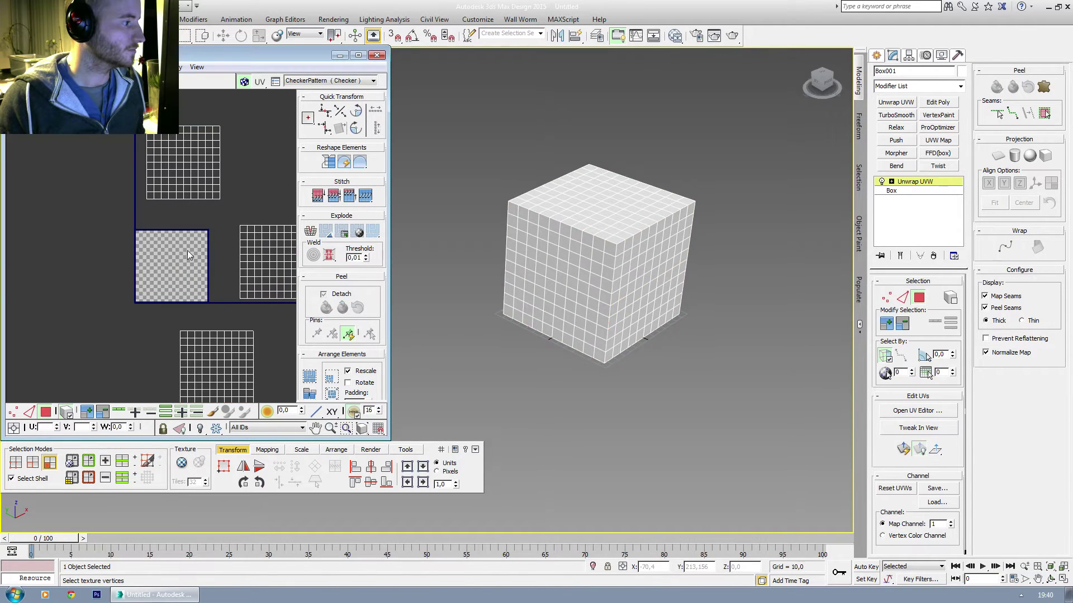
middle_click_drag(185, 253, 159, 249)
left_click(154, 144)
mouse_move(575, 425)
middle_mouse_down("alt")
mouse_move(581, 335)
mouse_move(587, 413)
middle_mouse_up("alt")
left_click(209, 234)
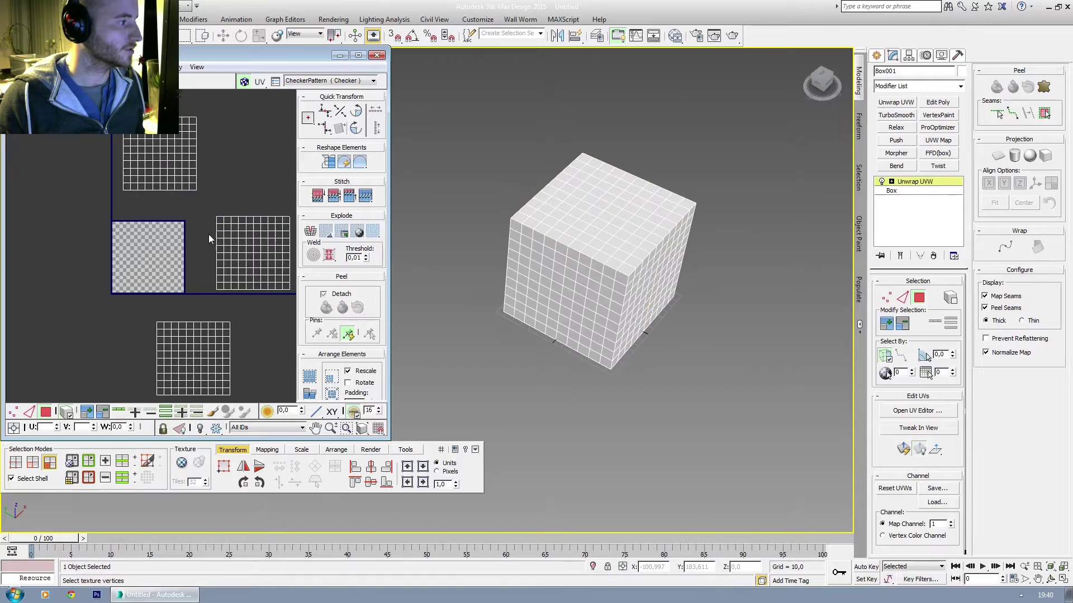
Close the UV editor and collapse the box's entire modifier stack.
left_click(376, 56)
right_click(925, 182)
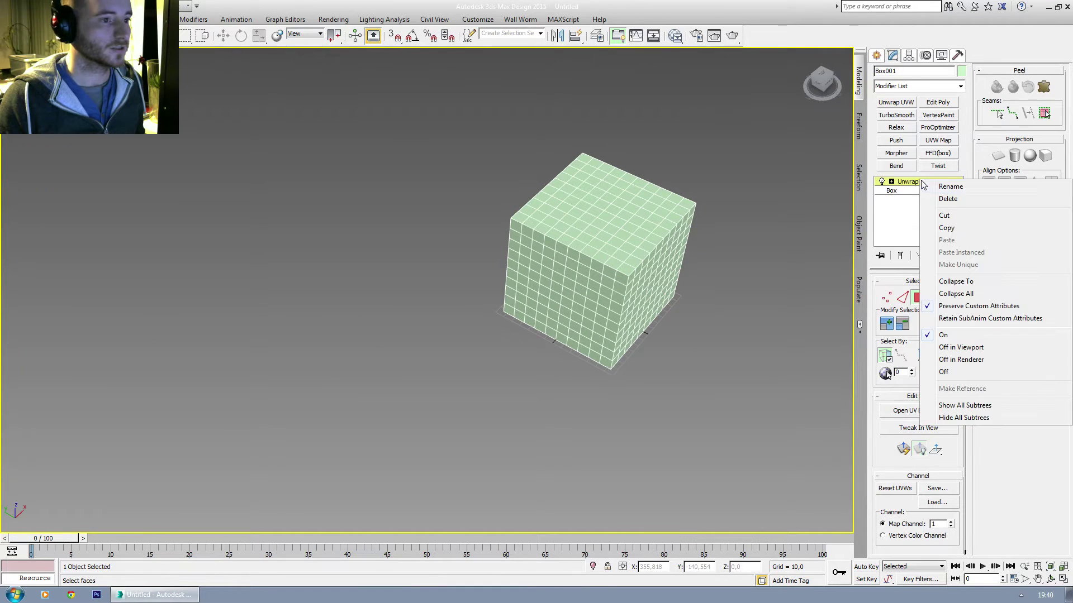
left_click(950, 299)
middle_click_drag(694, 233, 667, 231)
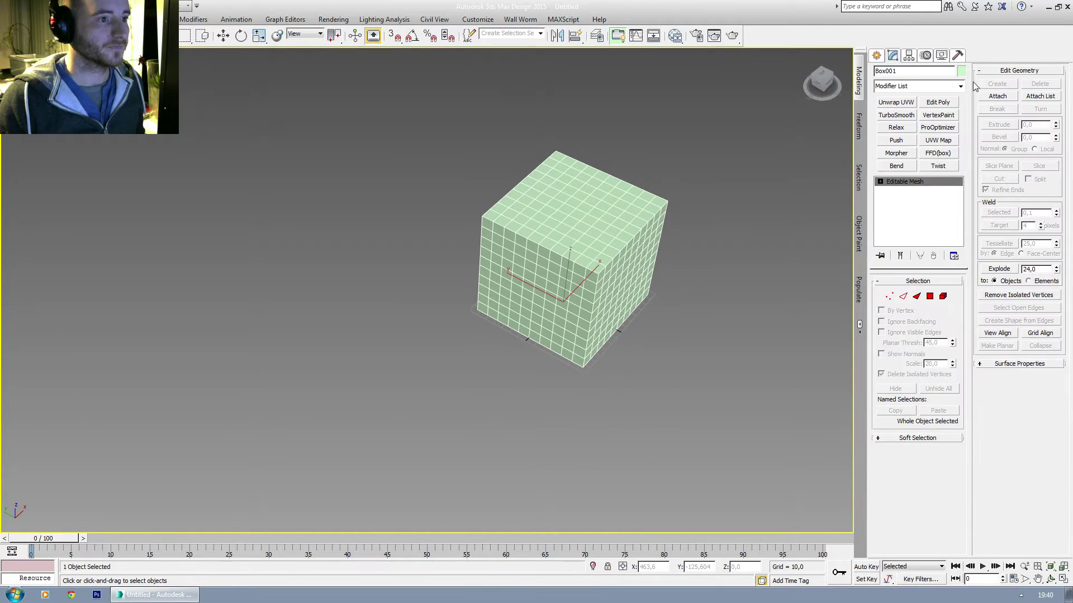
Apply a Spherify modifier to the box to round it into a ball.
left_click(922, 87)
type("sp")
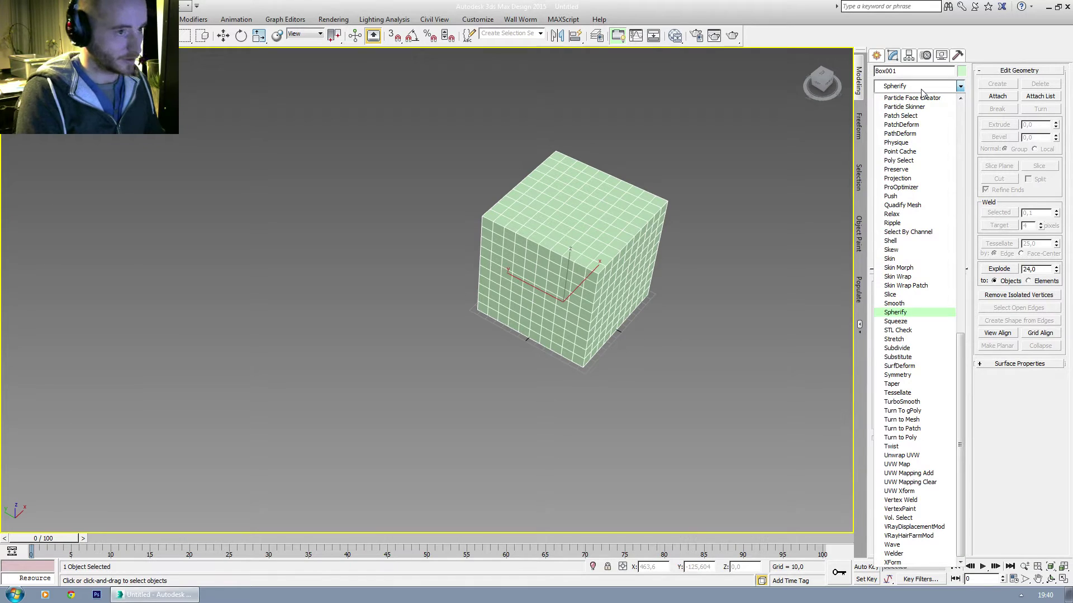
left_click(899, 312)
middle_click_drag(494, 283, 454, 326)
scroll(547, 299, "up", 2)
mouse_move(548, 298)
middle_mouse_down("alt")
mouse_move(549, 255)
mouse_move(581, 268)
mouse_move(558, 279)
middle_mouse_up("alt")
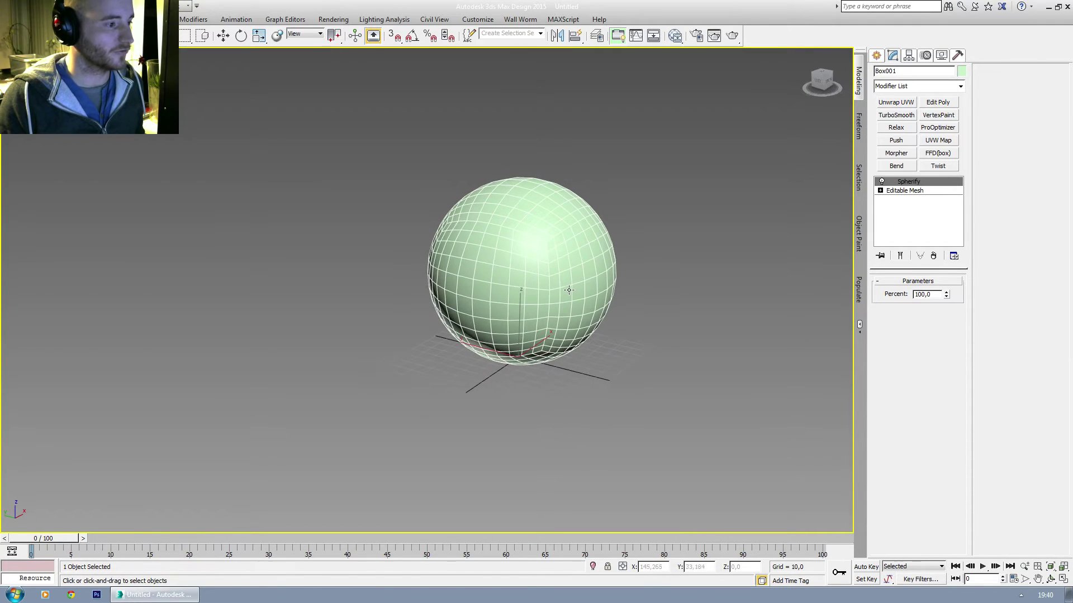
Collapse the Spherify modifier into the mesh and convert the object to Editable Poly.
right_click(917, 183)
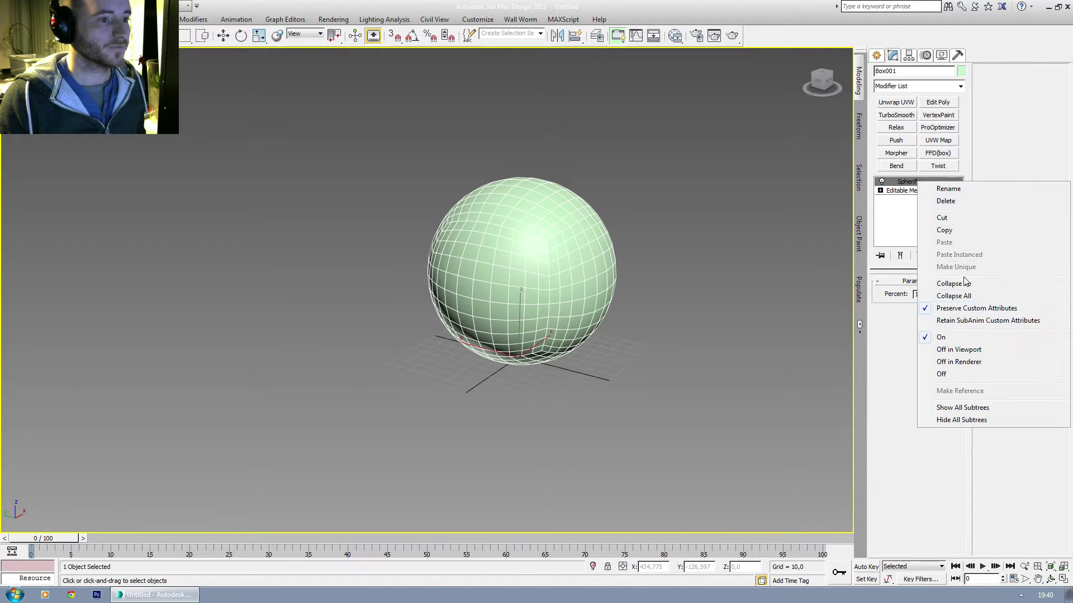
left_click(974, 300)
right_click(914, 183)
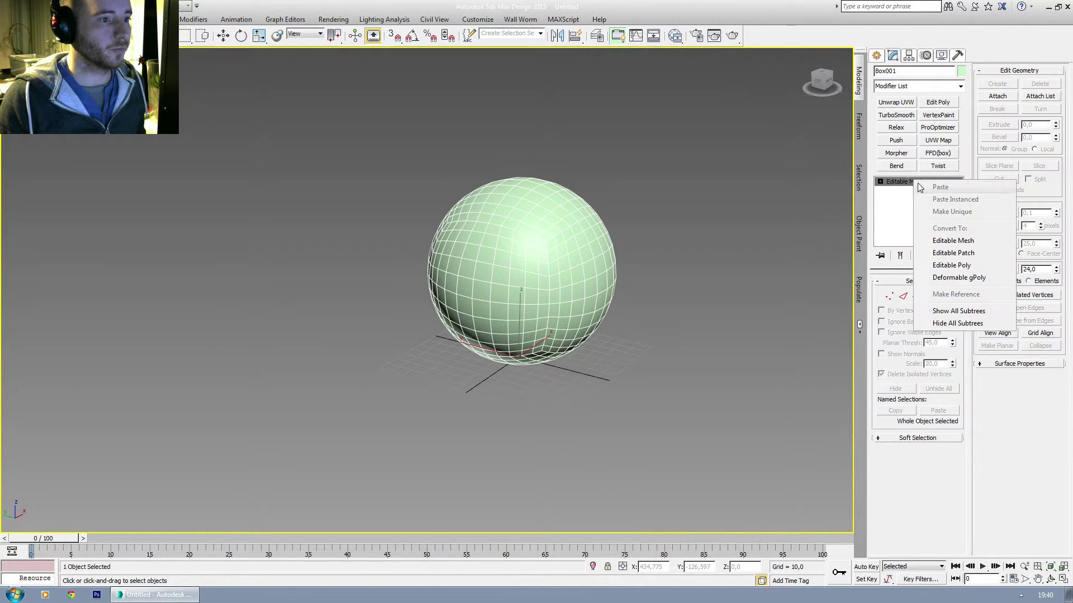
left_click(959, 265)
Add an Unwrap UVW modifier to the spherified object and open its UV editor.
left_click(895, 102)
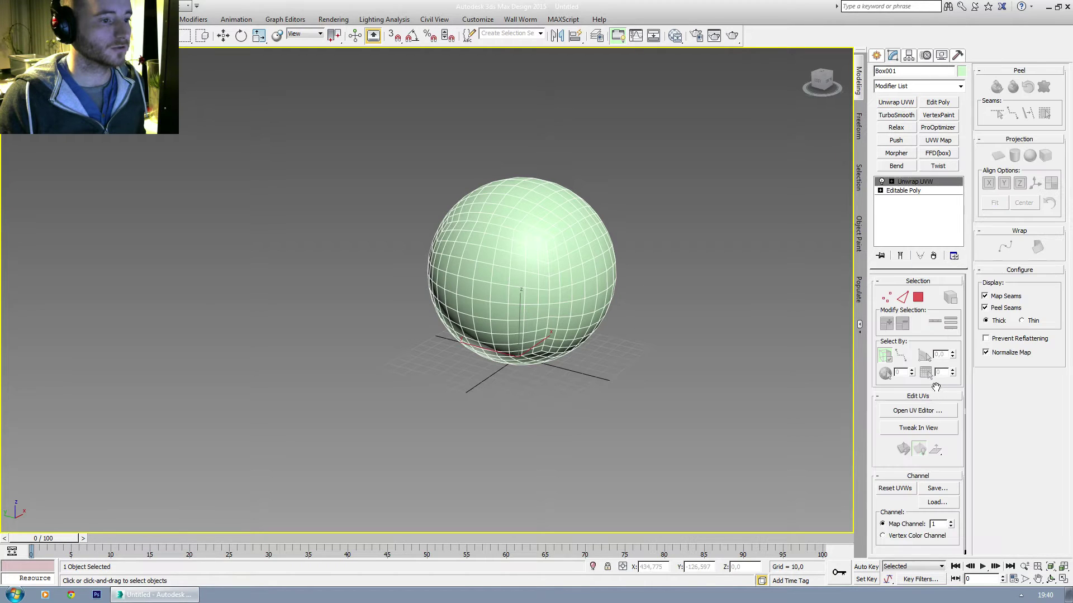
left_click(927, 413)
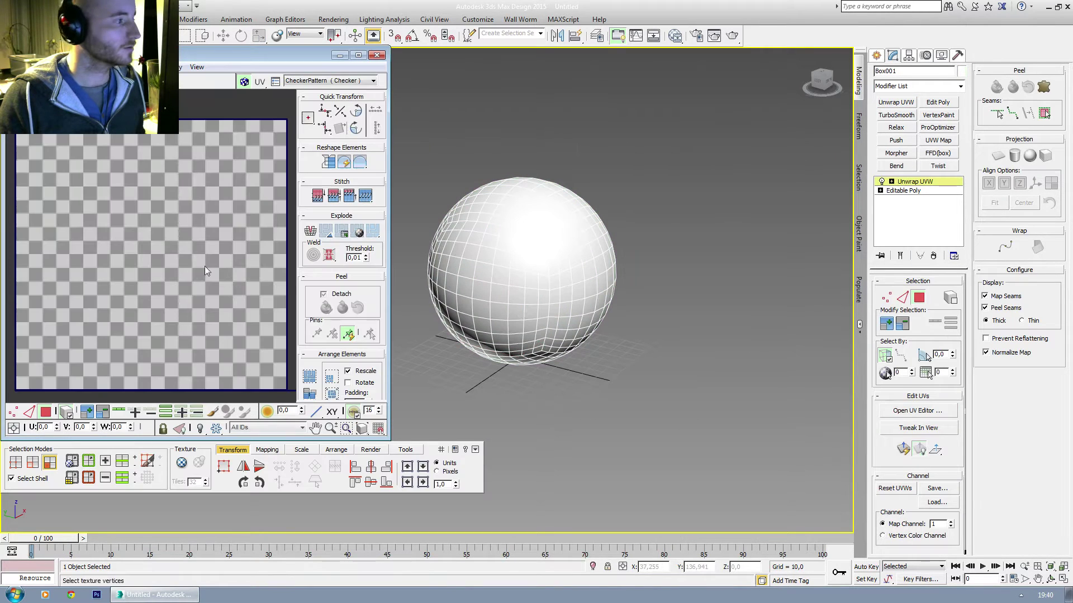
scroll(171, 250, "down", 2)
middle_click_drag(171, 250, 158, 261)
Select the upper UV shell and remove the ball's bottom faces from the selection, keeping only the top cap.
left_click(139, 147)
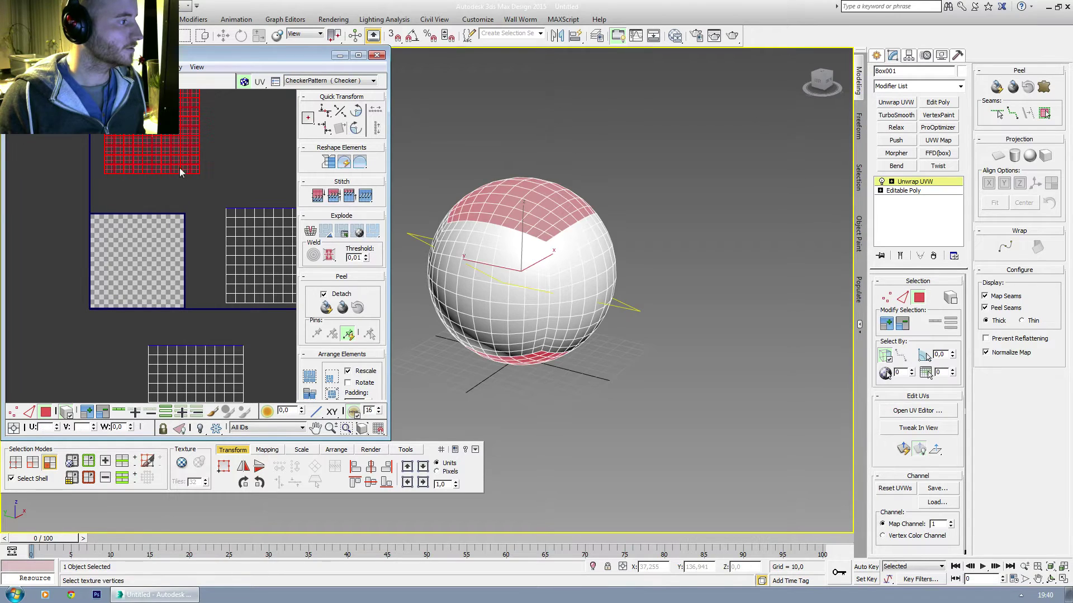
middle_click_drag(551, 260, 670, 243, "alt")
left_click_drag(749, 386, 492, 218, "alt")
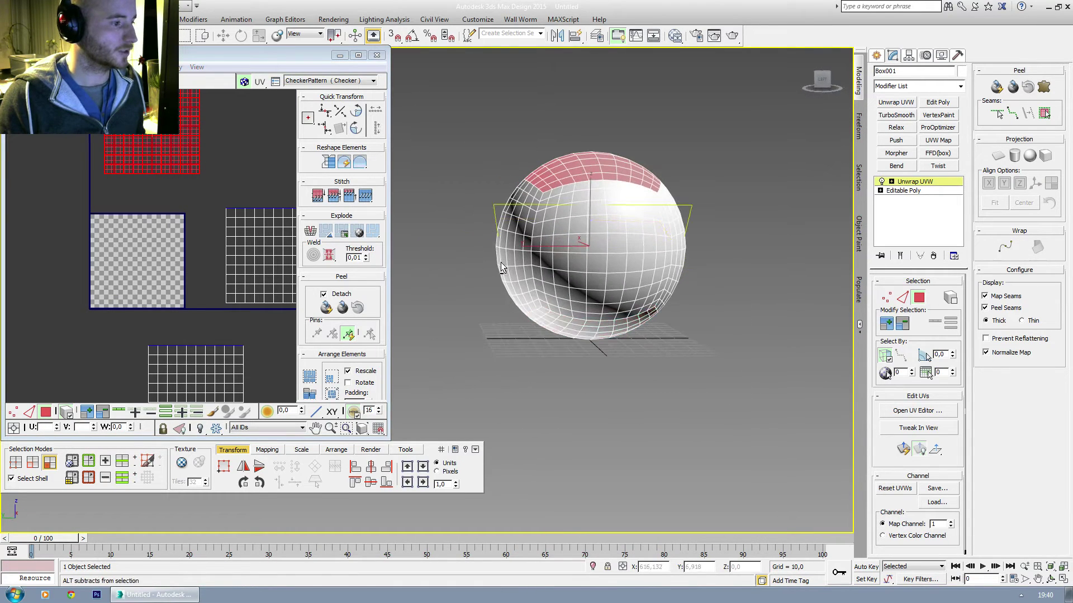
middle_click_drag(42, 196, 98, 208)
scroll(72, 232, "down", 1)
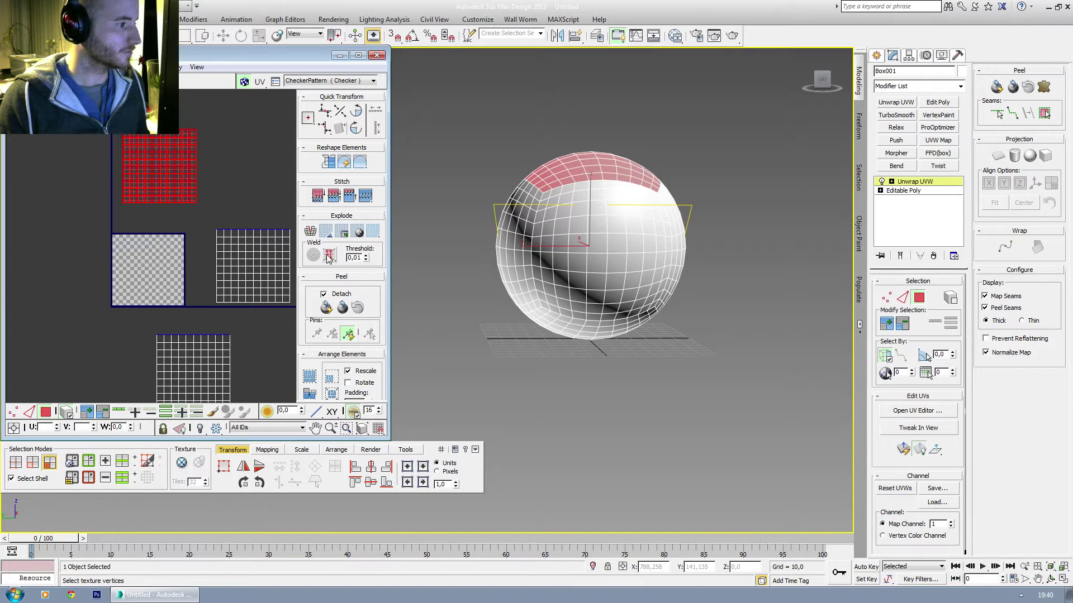
Try to break off the top cap's UV faces and move them aside, and undo the attempt.
left_click(311, 231)
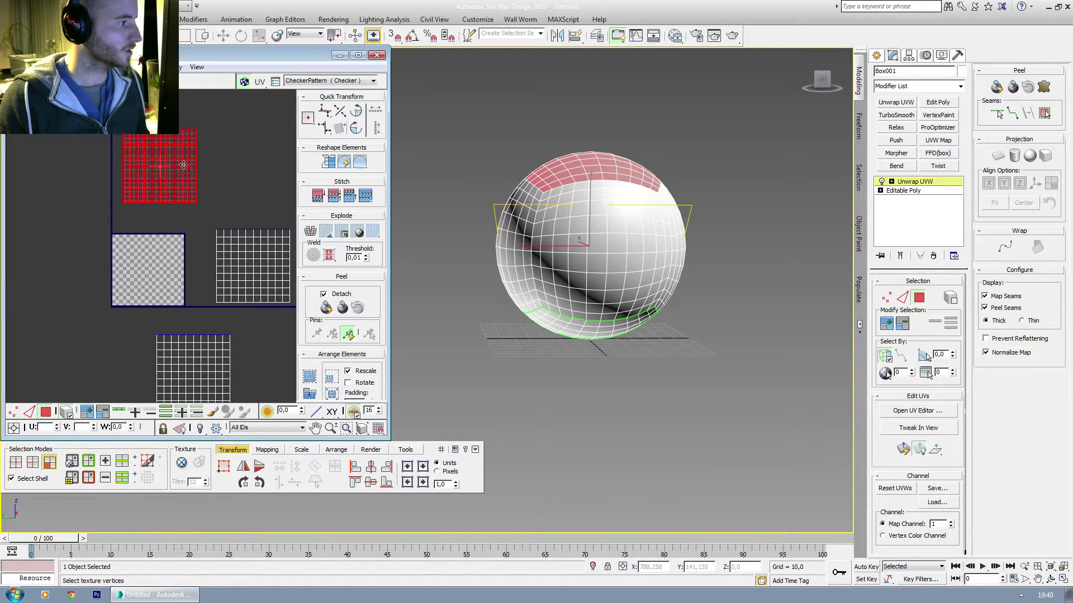
left_click_drag(182, 165, 92, 189)
middle_click_drag(646, 267, 613, 238, "alt")
key("ctrl+z")
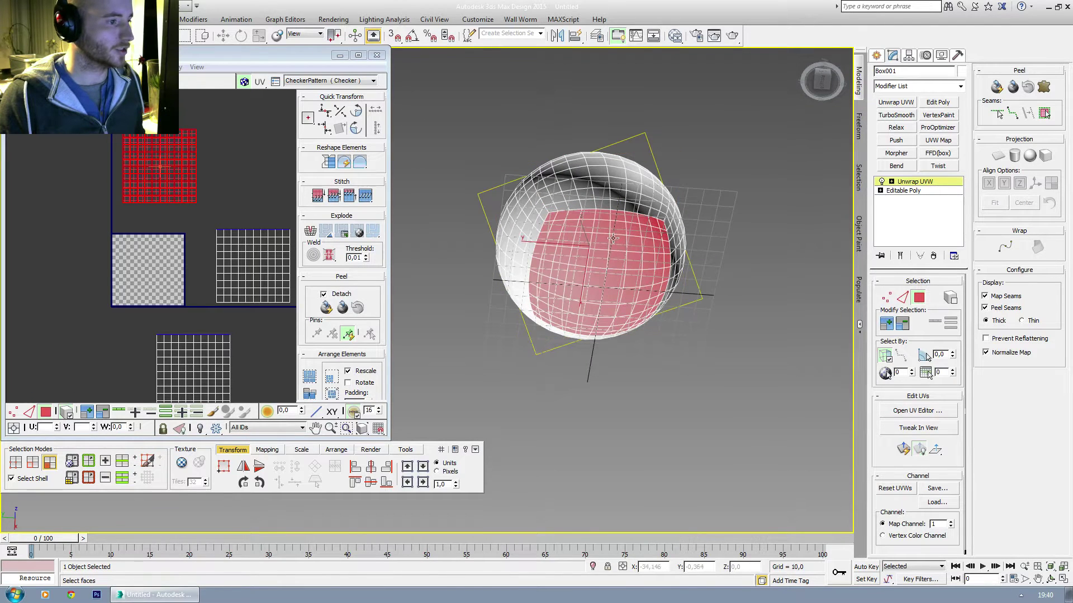
Remove the ball's bottom faces from the selection and move the top cap's UV shell to the left of its overlapping twin.
middle_click_drag(603, 358, 693, 391, "alt")
left_click_drag(708, 411, 482, 277, "alt")
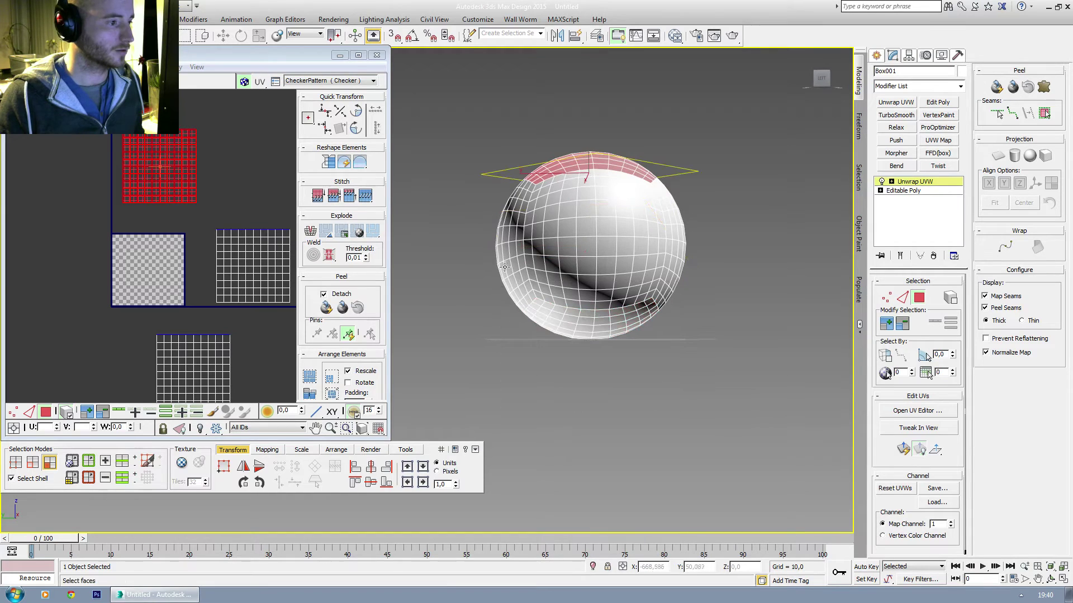
middle_click_drag(159, 240, 200, 219)
left_click_drag(199, 150, 107, 185)
Select the overlapping shells right of the UV tile, deselect one side's faces, and move the remaining shell to the tile's lower left.
middle_click_drag(216, 255, 175, 213)
left_click(263, 215)
middle_click_drag(491, 229, 705, 237, "alt")
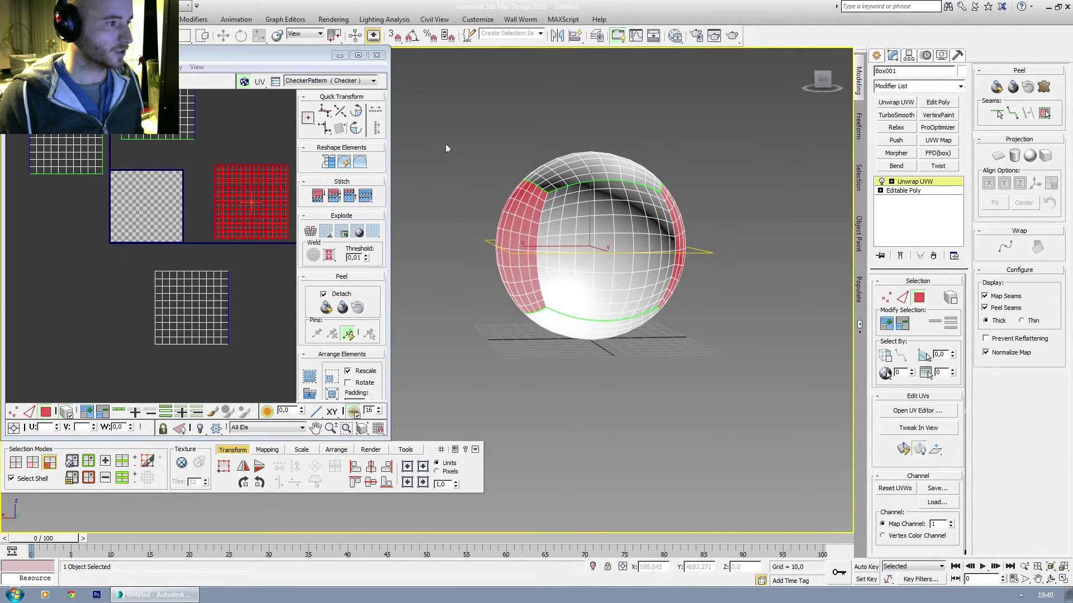
left_click_drag(433, 132, 590, 357, "alt")
middle_click_drag(217, 283, 188, 263)
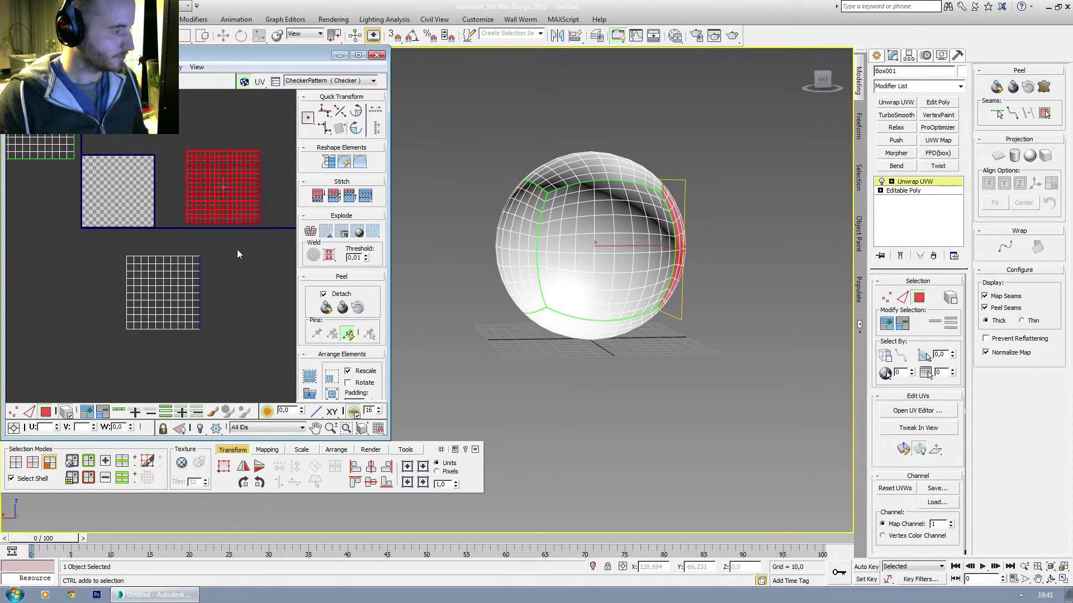
scroll(237, 248, "down", 2)
left_click_drag(227, 213, 125, 248)
Select the overlapping shells below the UV tile, deselect one side's faces, and move the remaining shell to the lower right.
left_click(199, 276)
middle_click_drag(678, 290, 465, 293, "alt")
left_click_drag(460, 152, 555, 342, "alt")
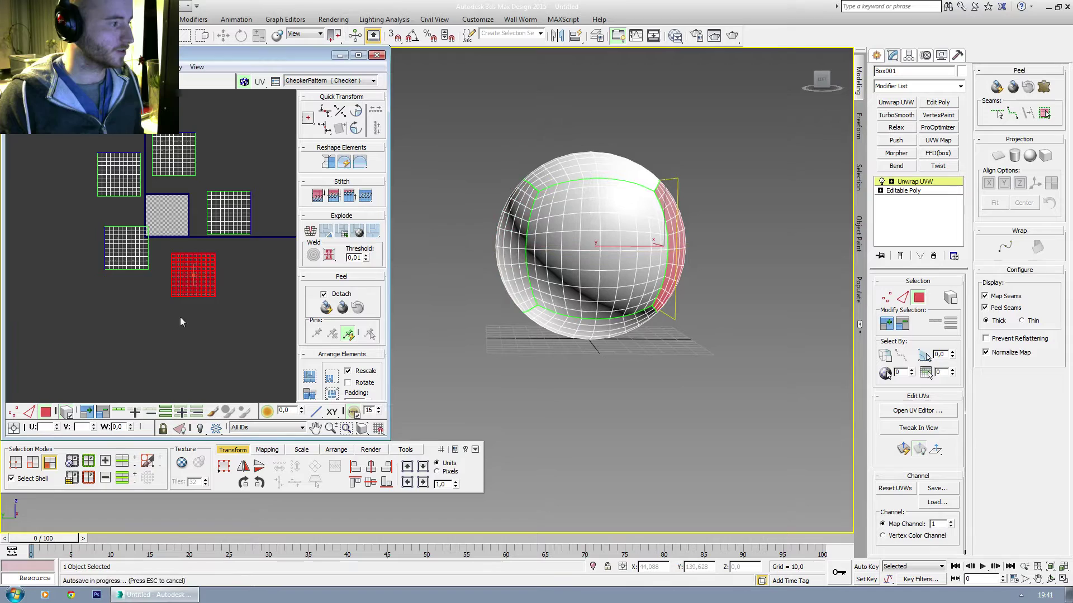
middle_click_drag(180, 316, 173, 267)
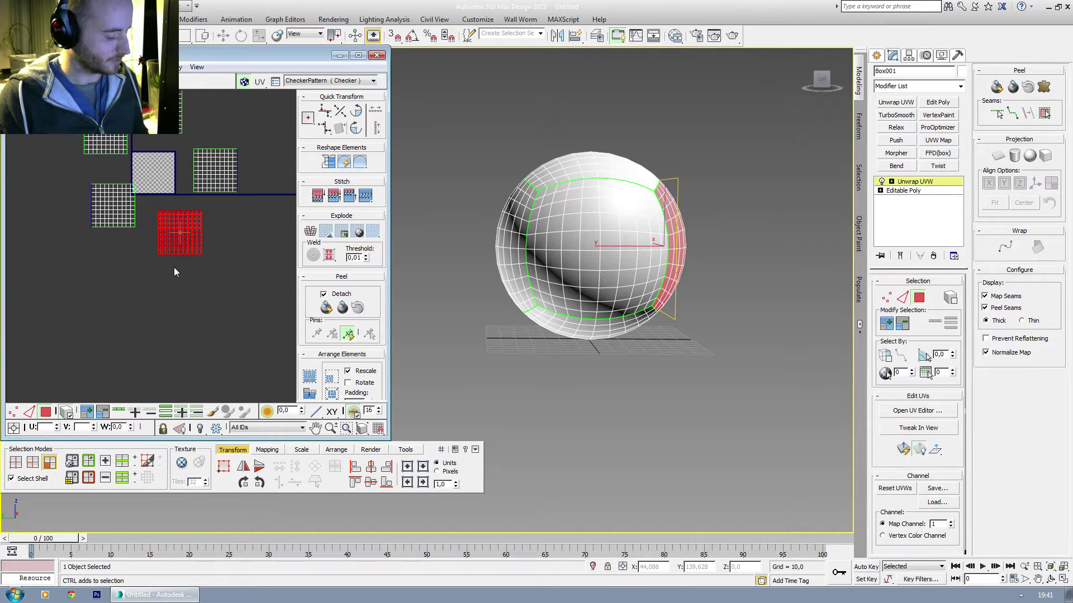
left_click_drag(173, 267, 221, 285)
Clear the UV selection, maximize the UV editor, and select the upper-left shell.
left_click(249, 217)
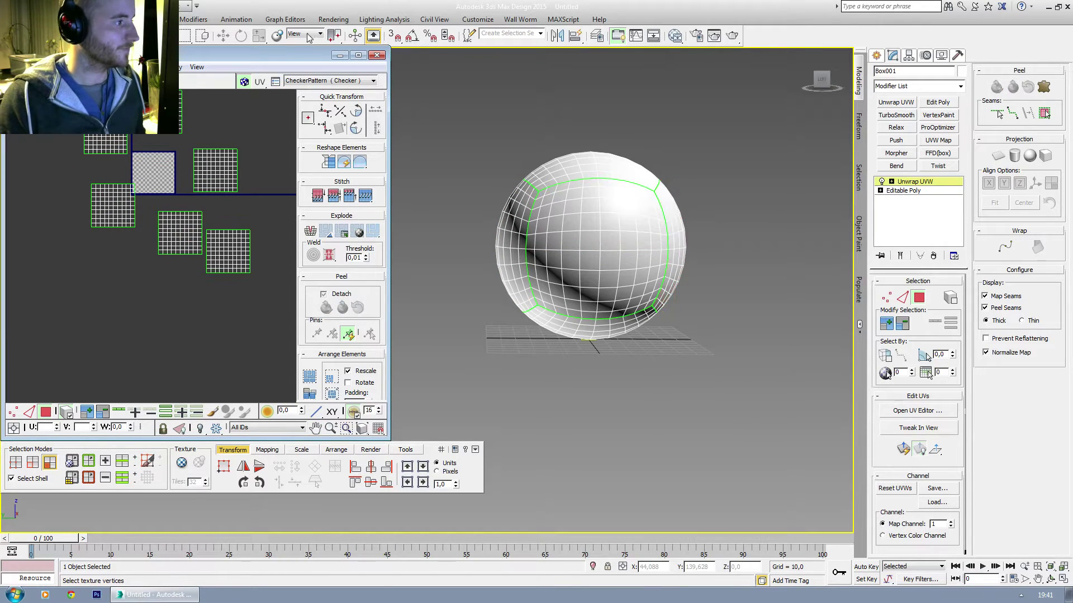
double_click(286, 56)
left_click(365, 161)
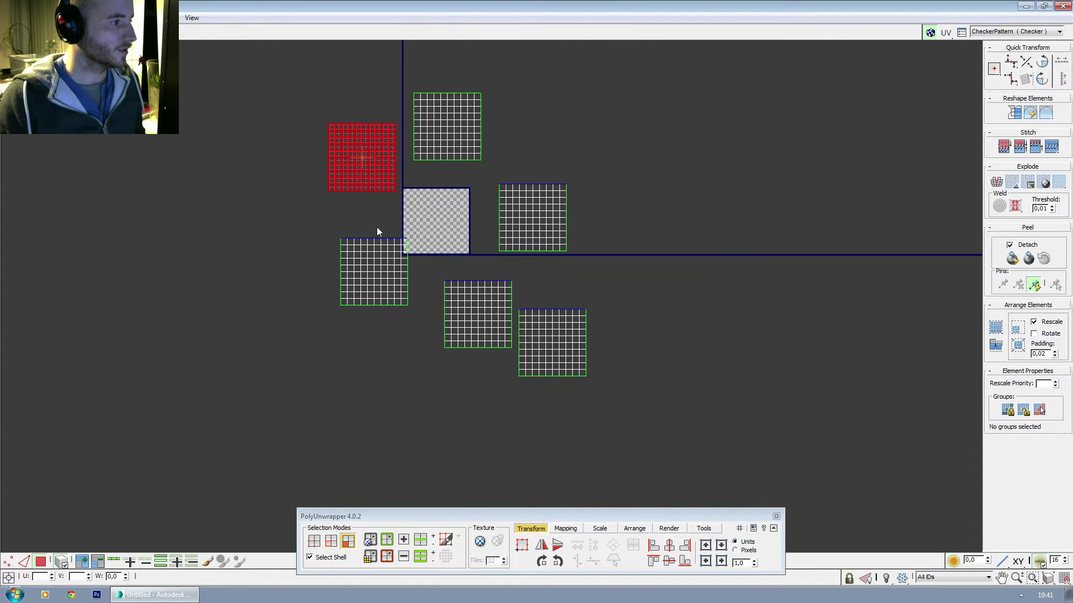
Try to stitch the lower-left, lower-middle and lower-right UV shells into one horizontal strip.
left_click(377, 254)
middle_click_drag(409, 300, 383, 261)
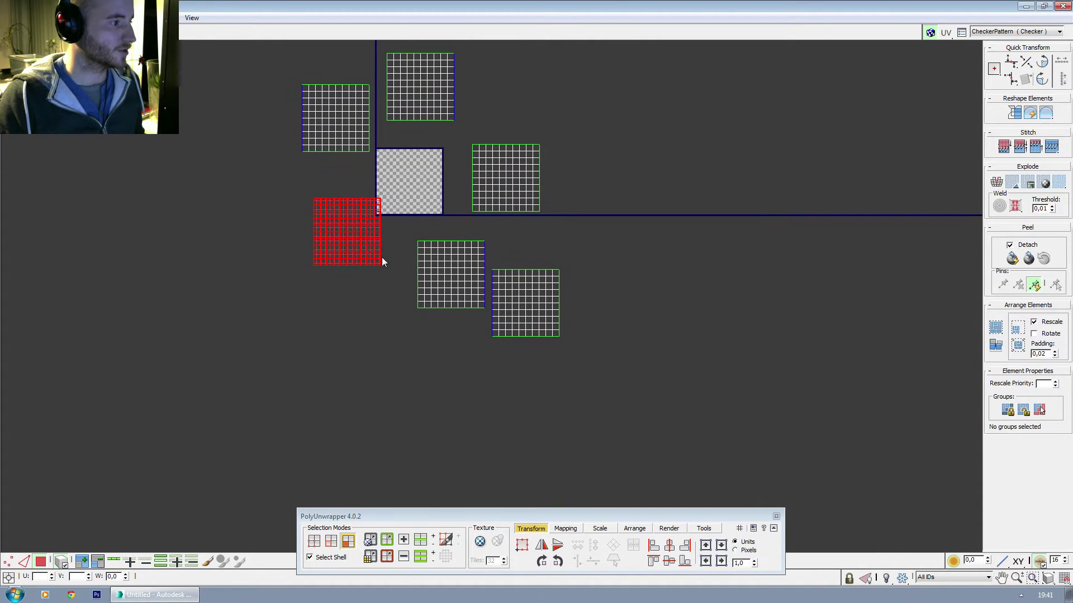
left_click(452, 262, "ctrl")
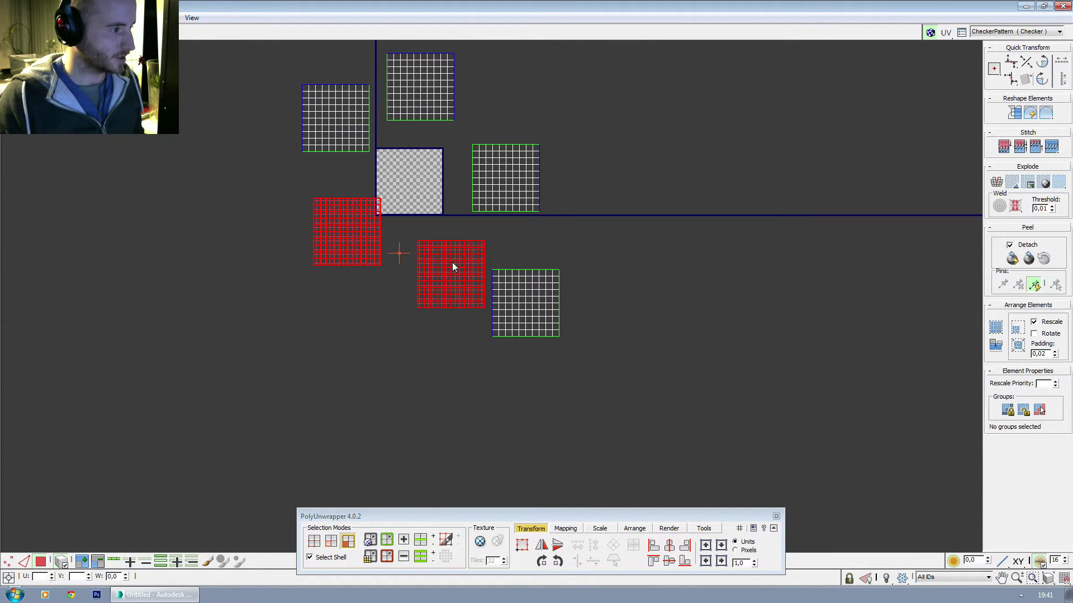
key("s")
left_click(463, 260)
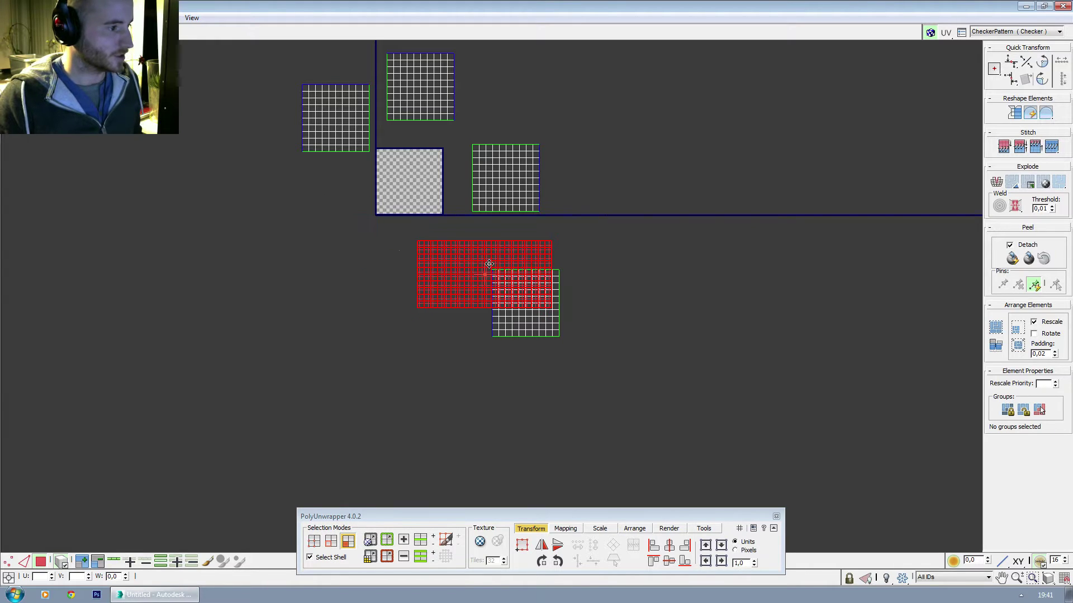
left_click_drag(470, 264, 392, 270)
left_click(537, 297, "ctrl")
key("ctrl+t")
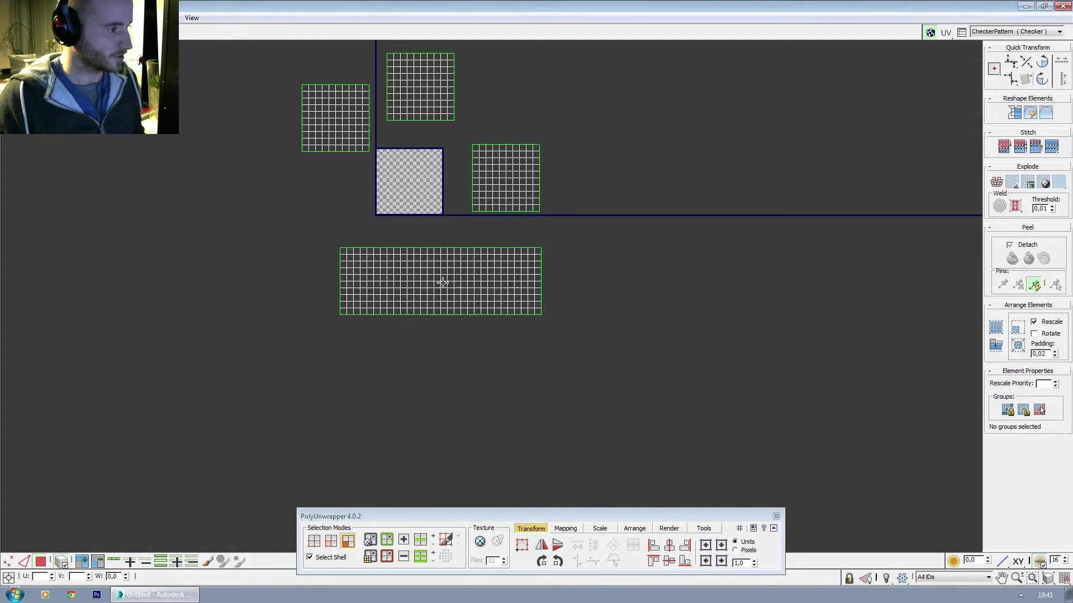
Try to stitch the upper-left UV shell onto the three-square strip.
left_click(426, 249)
left_click(352, 139, "ctrl")
key("ctrl+t")
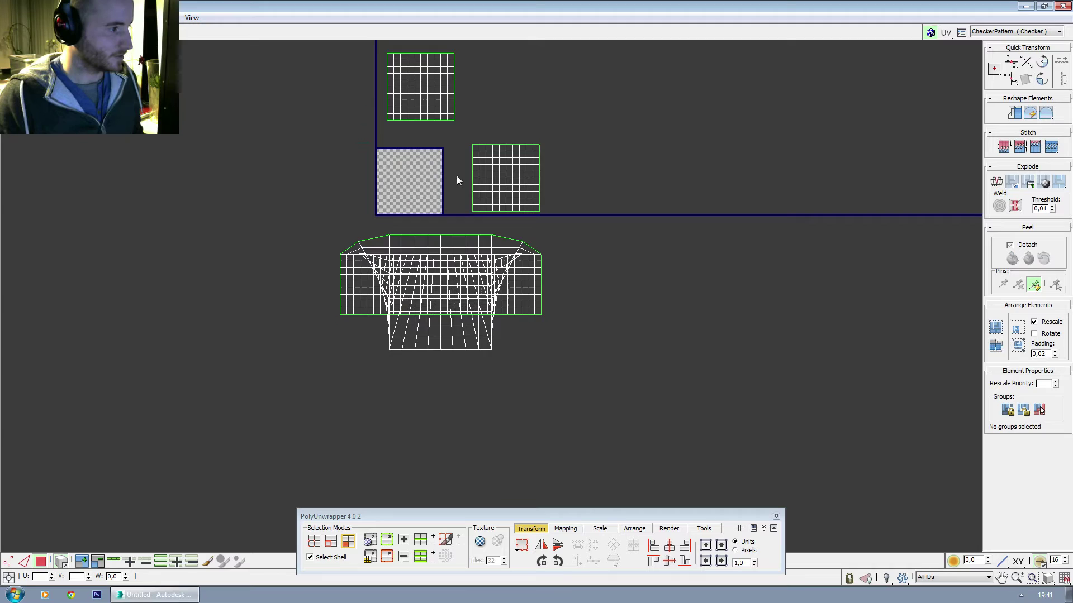
Undo all the stitches back to six separate square UV shells and clear the selection.
key("ctrl+z")
key("ctrl+z")
left_click(447, 201)
key("ctrl+z")
key("ctrl+z")
key("ctrl+z")
key("ctrl+z")
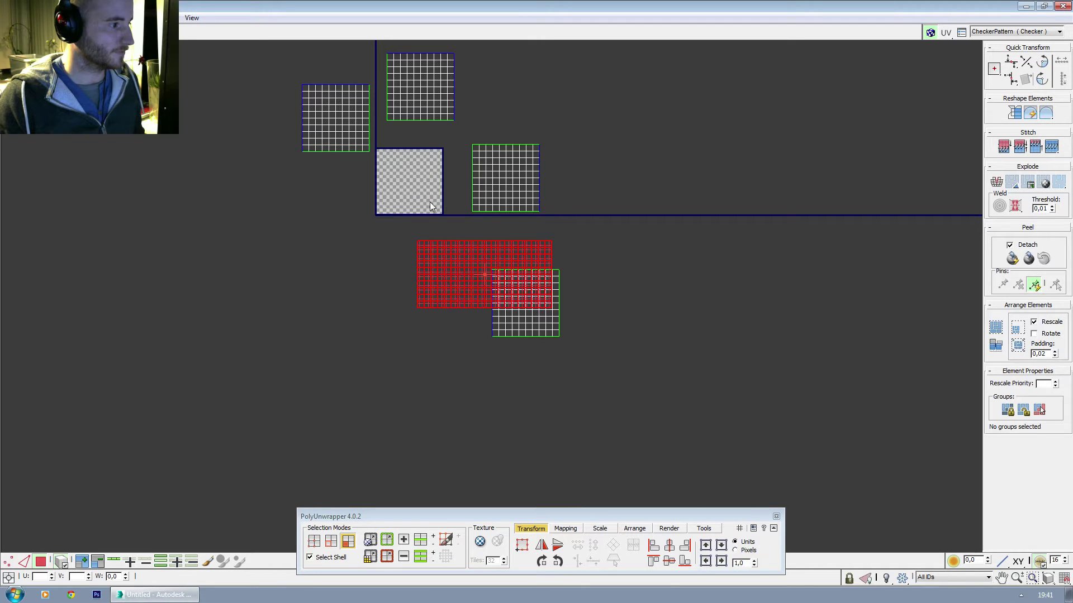
left_click(391, 200)
Stitch the upper-left shell to the lower-left shell, and stitch that pair to the shell above the UV tile.
left_click(330, 127)
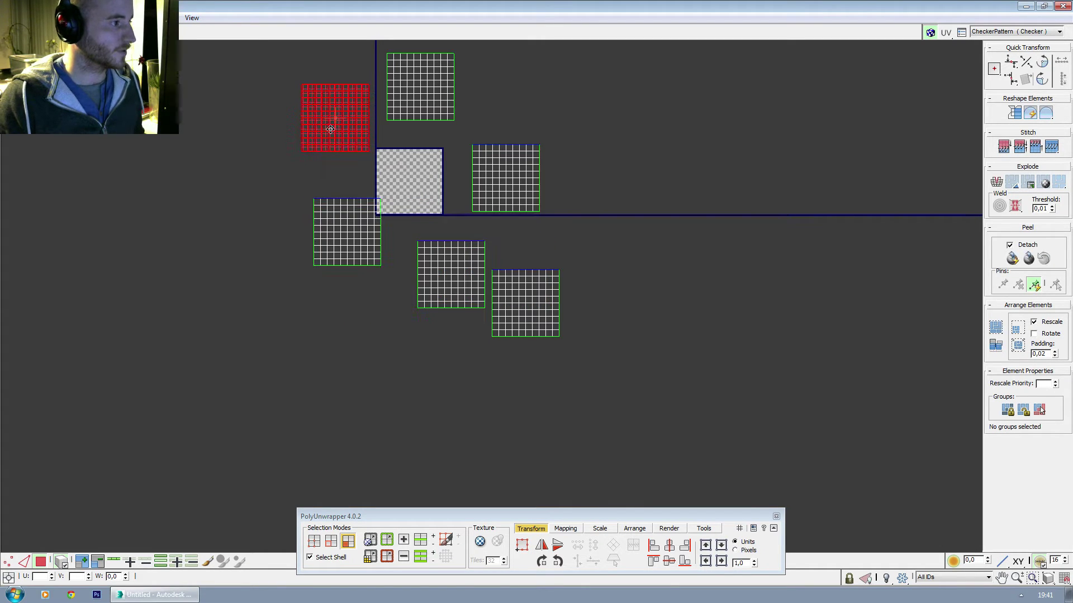
left_click(348, 221, "ctrl")
key("ctrl+t")
middle_click_drag(377, 210, 364, 277)
left_click(306, 181)
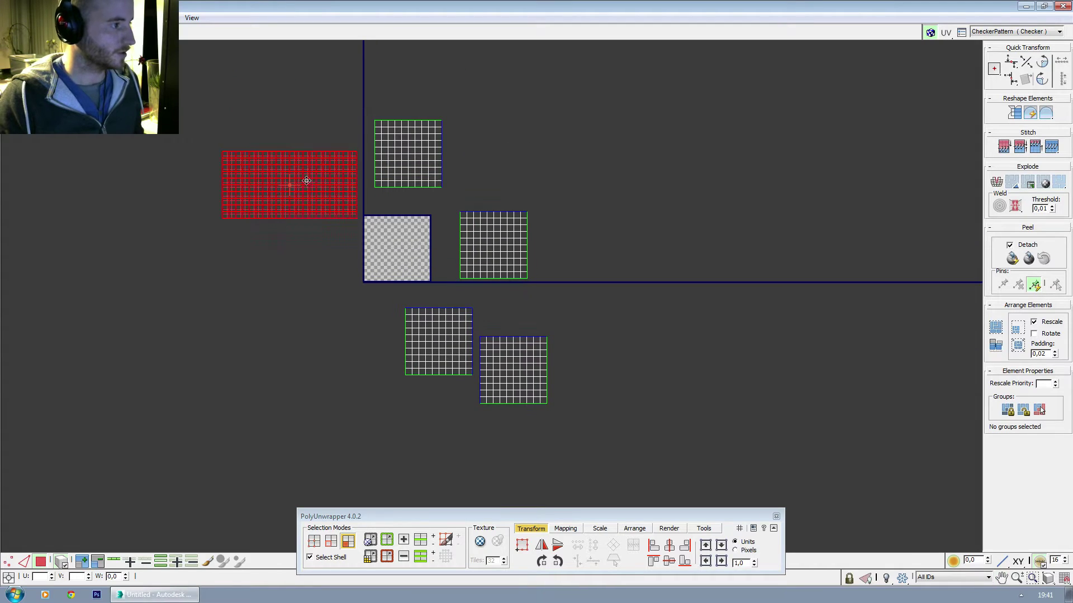
left_click(404, 163, "ctrl")
key("ctrl+t")
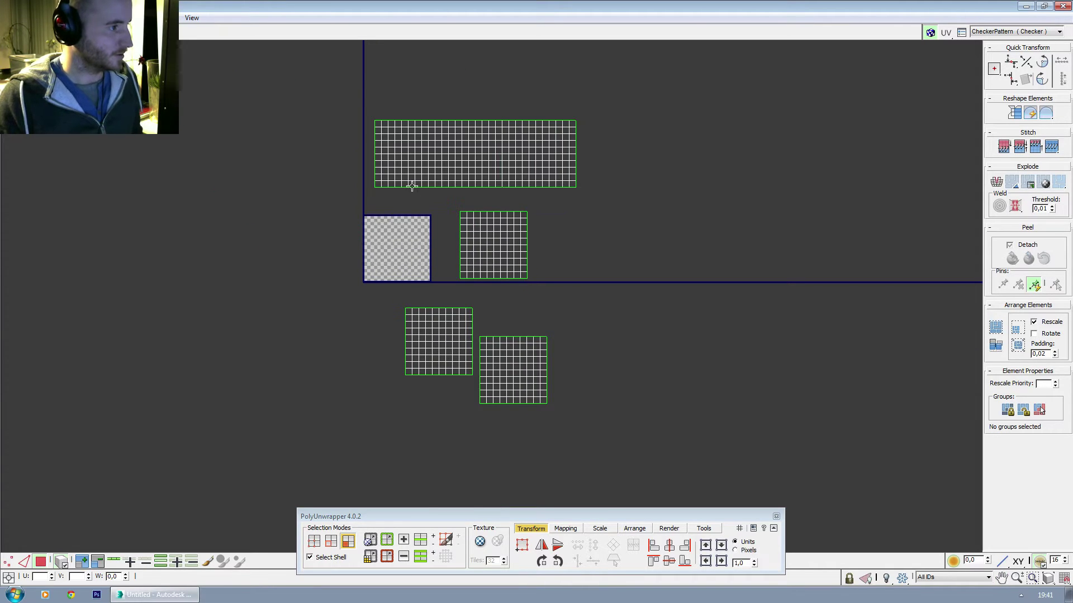
Stitch the square shell beside the UV tile to the three-square strip and move the resulting strip clear to the right.
middle_click_drag(409, 217, 389, 218)
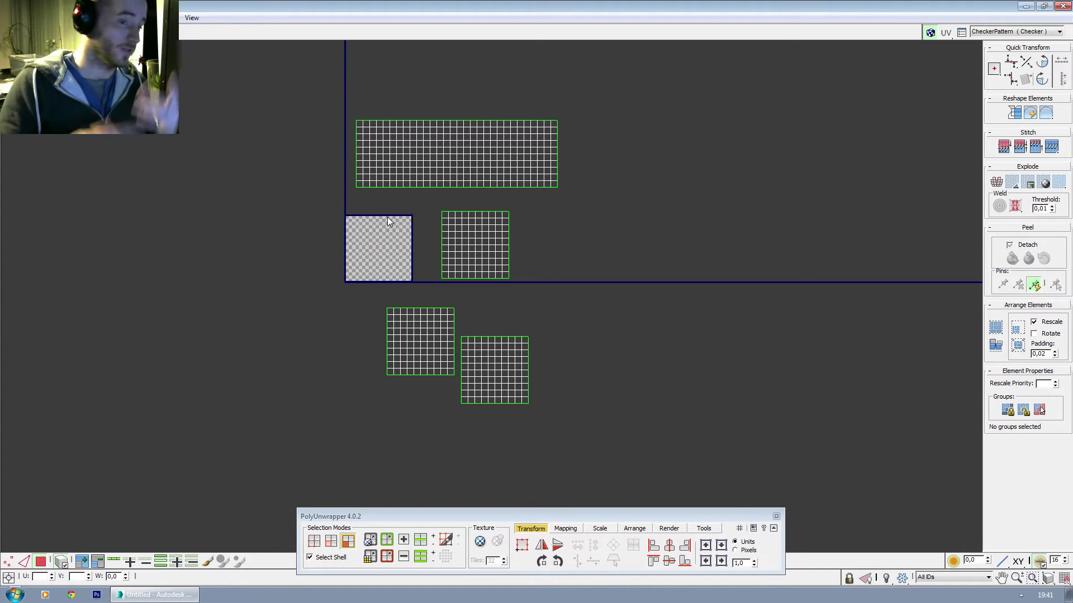
left_click(447, 183)
middle_click_drag(490, 246, 461, 203)
left_click(451, 205)
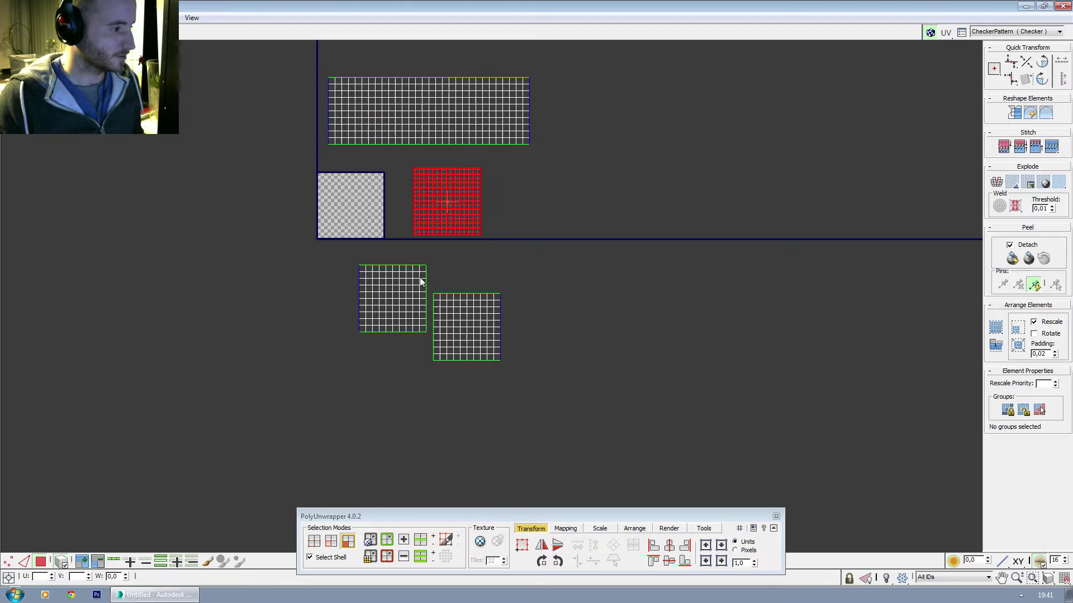
left_click(428, 113)
left_click(437, 191, "ctrl")
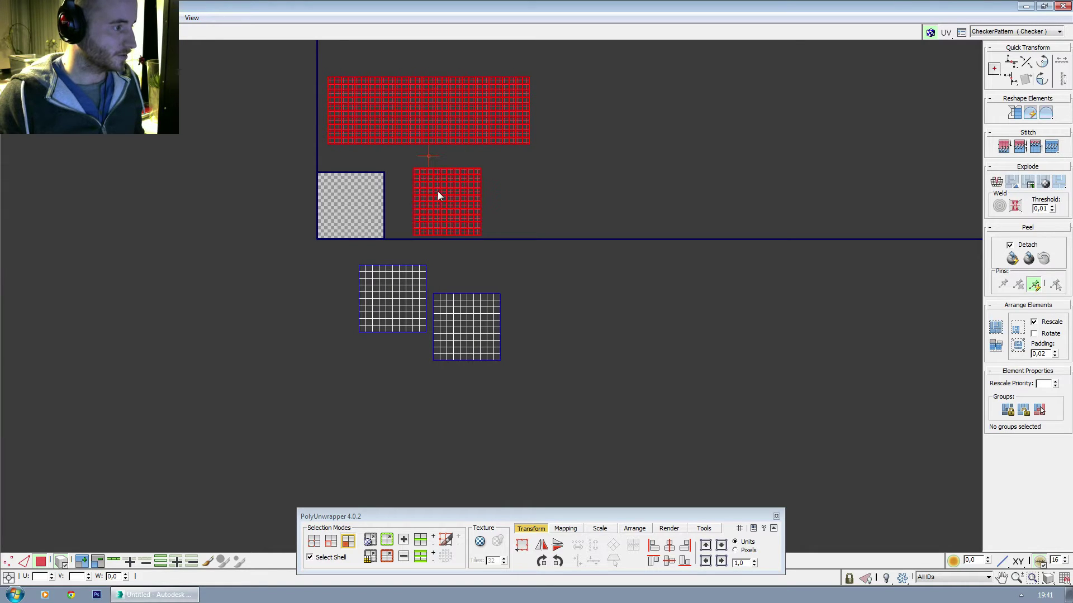
key("s")
left_click(459, 242)
left_click_drag(446, 237, 620, 242)
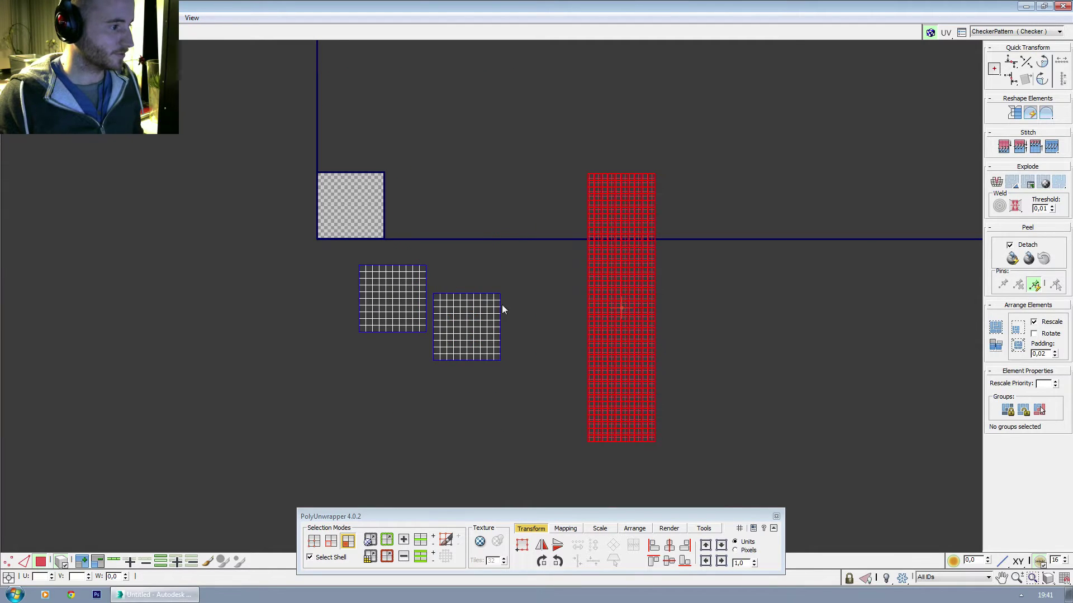
Try to stitch the nearer loose square onto the four-square strip, and undo the attempt.
left_click(462, 335, "ctrl")
key("s")
key("ctrl+z")
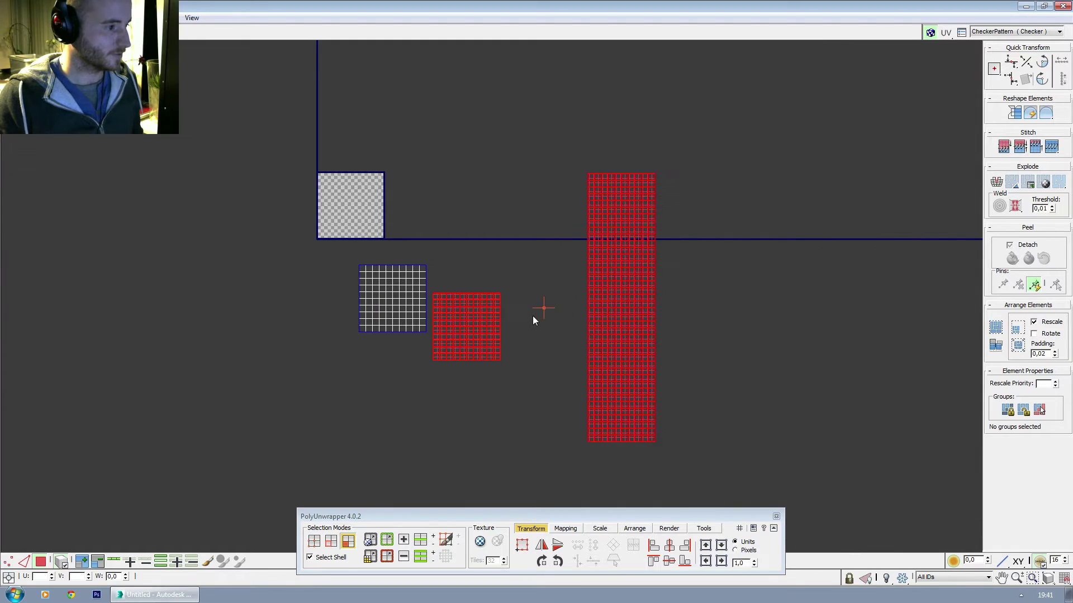
Switch to edge selection and select the strip's left-side edges along its third square, deselecting those belonging to the square above.
left_click(476, 318)
scroll(552, 320, "up", 3)
middle_click_drag(551, 320, 392, 261)
left_click(21, 562)
left_click_drag(424, 169, 474, 352)
left_click_drag(416, 305, 505, 366, "alt")
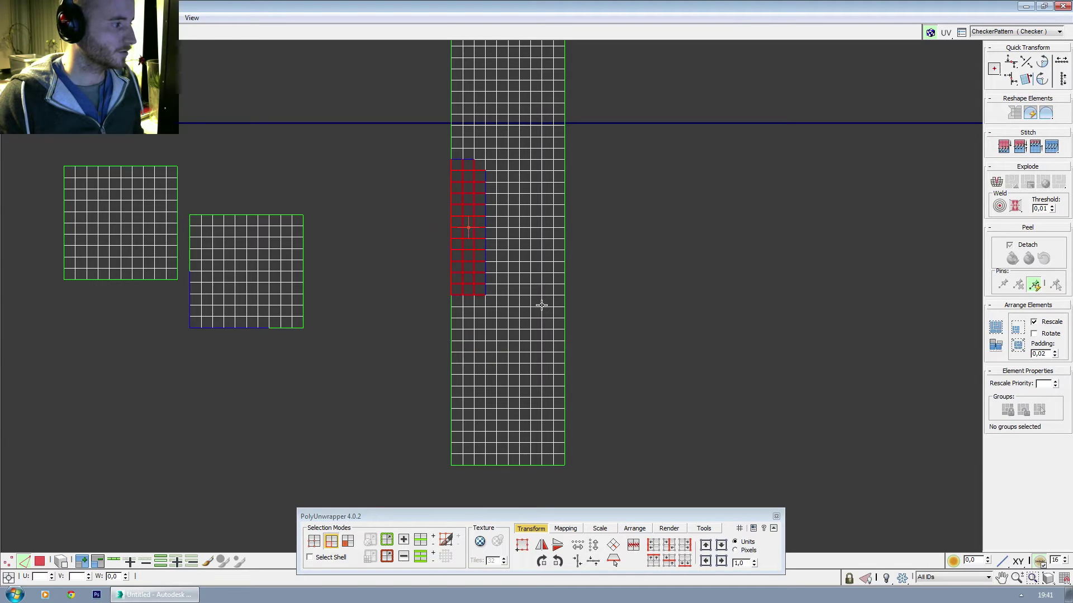
key("ctrl+z")
left_click_drag(402, 119, 510, 206, "alt")
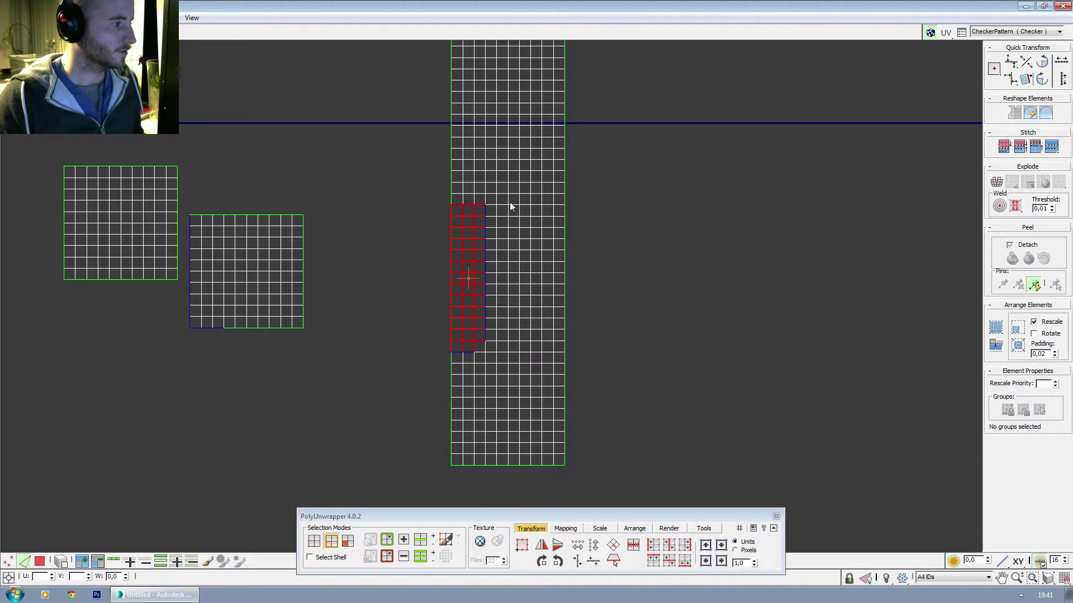
left_click_drag(429, 159, 524, 237, "alt")
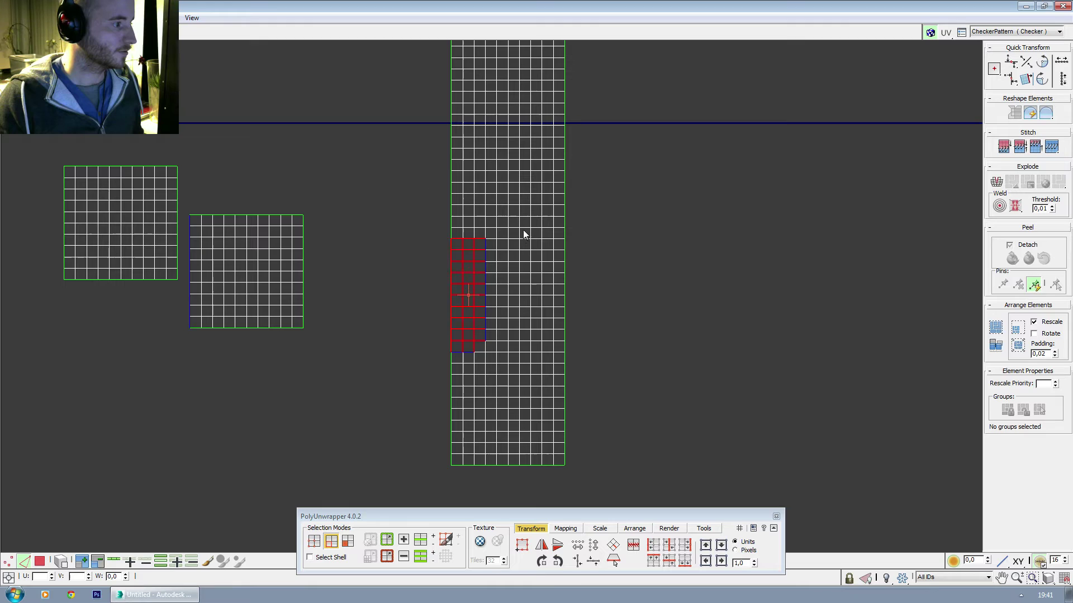
Limit the selection to the third square's left border edges and stitch the nearer loose square onto them.
left_click_drag(365, 201, 187, 373, "ctrl")
middle_click_drag(254, 330, 245, 317)
key("s")
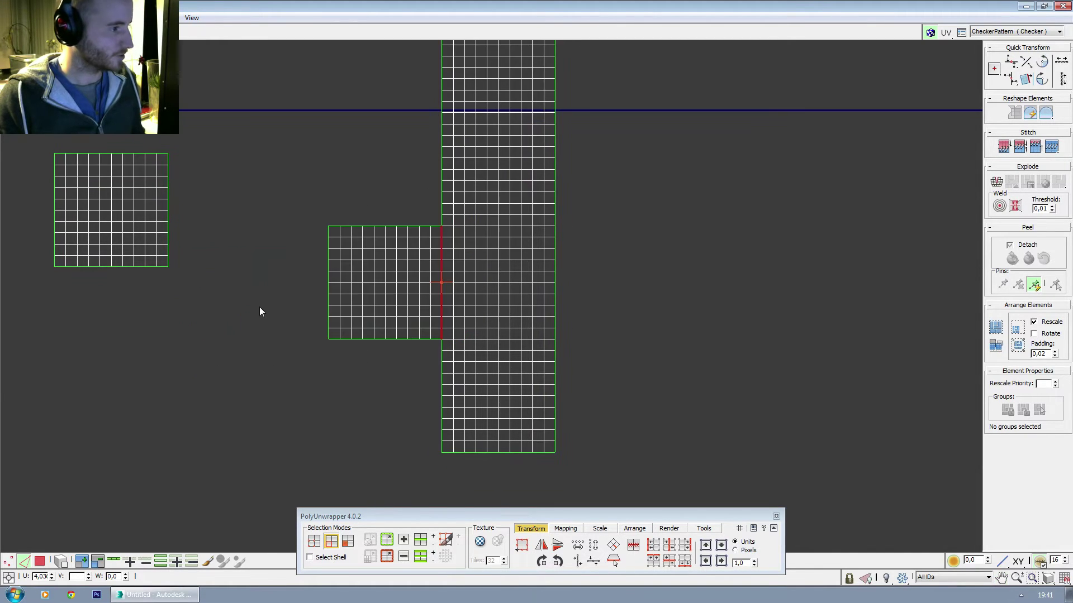
Select the third square's right border edges, trim the extra edges, and stitch the last loose square there to complete the cross.
middle_click_drag(329, 292, 246, 278)
left_click_drag(484, 210, 467, 335)
middle_click_drag(98, 288, 223, 311)
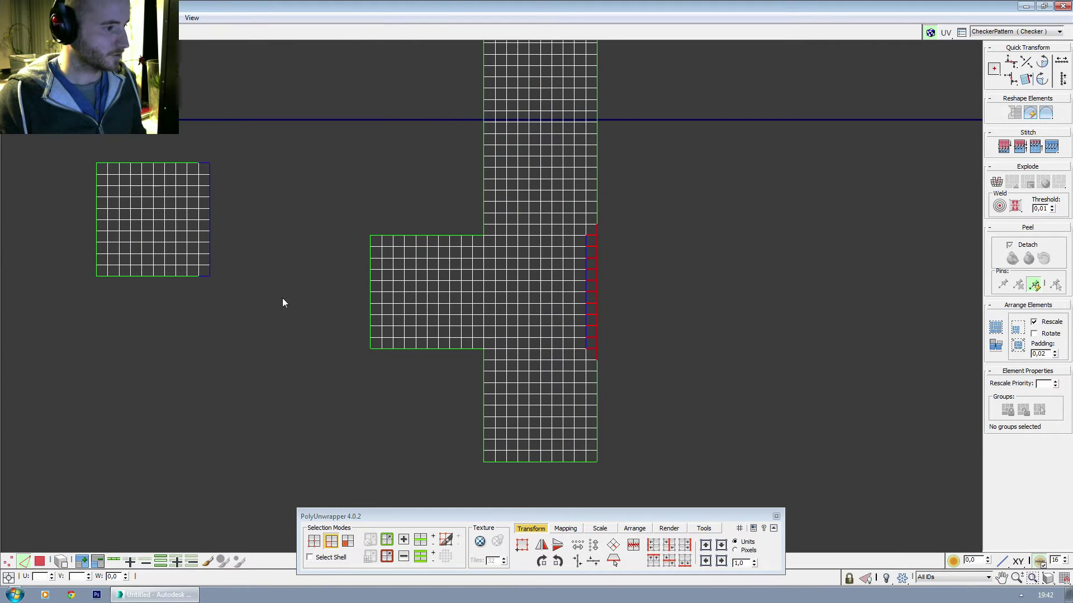
key("w")
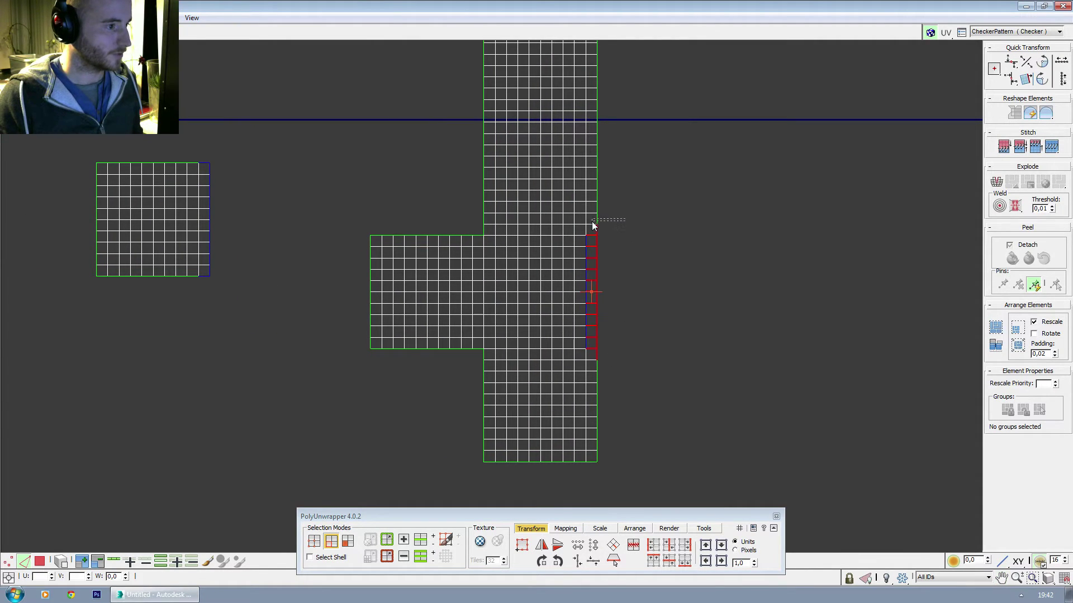
left_click_drag(613, 367, 589, 355, "alt")
middle_click_drag(228, 258, 245, 270)
key("ctrl+w")
left_click(307, 266)
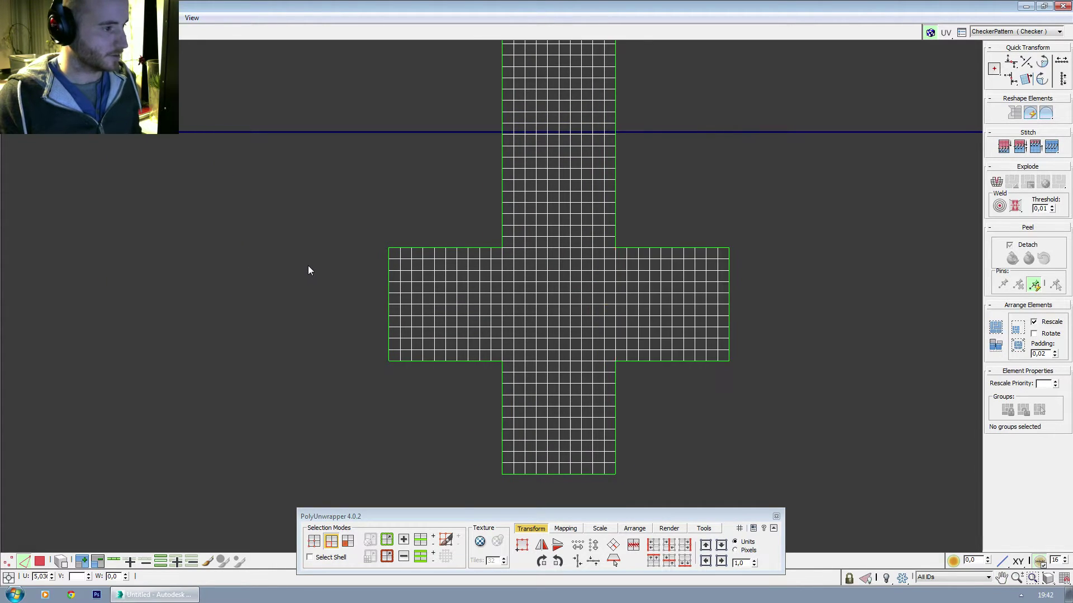
Select the whole cross-shaped UV layout and pack it with rescaling so it fits inside the UV tile.
scroll(307, 266, "down", 3)
left_click_drag(329, 65, 607, 416)
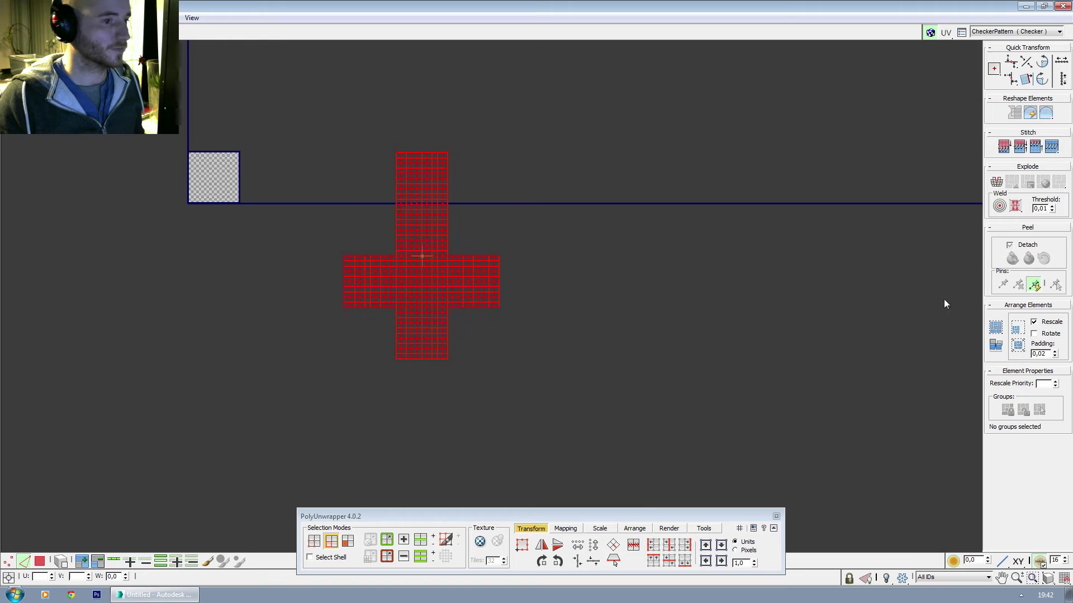
left_click(1017, 328)
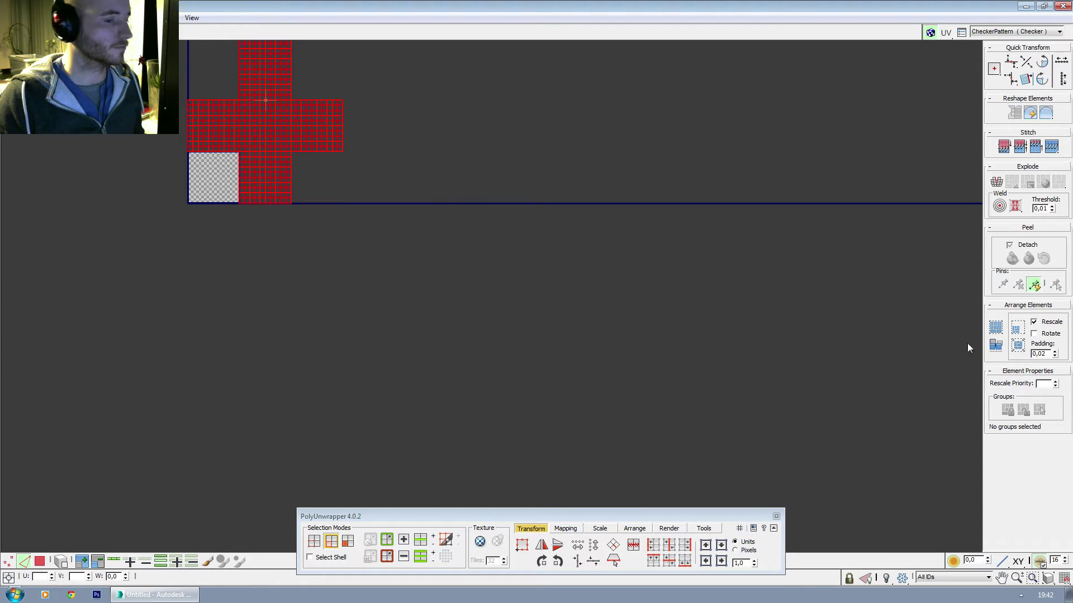
left_click(996, 328)
left_click(227, 184)
scroll(228, 184, "up", 5)
middle_click_drag(231, 188, 391, 267)
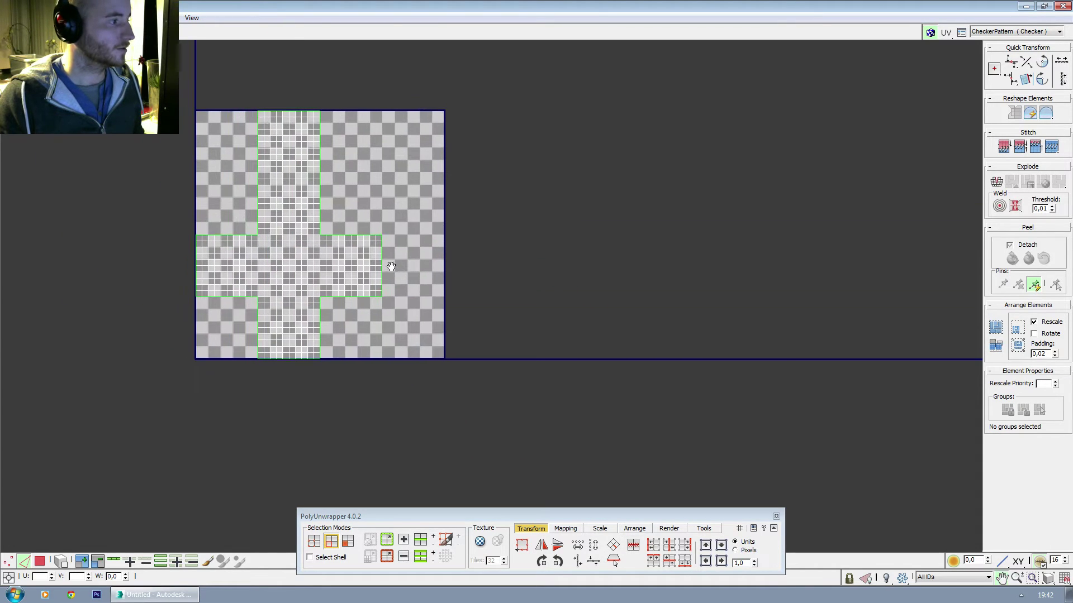
Select all edges of the packed cross and restore the UV editor to a smaller window clear of the sphere.
left_click_drag(413, 79, 175, 402)
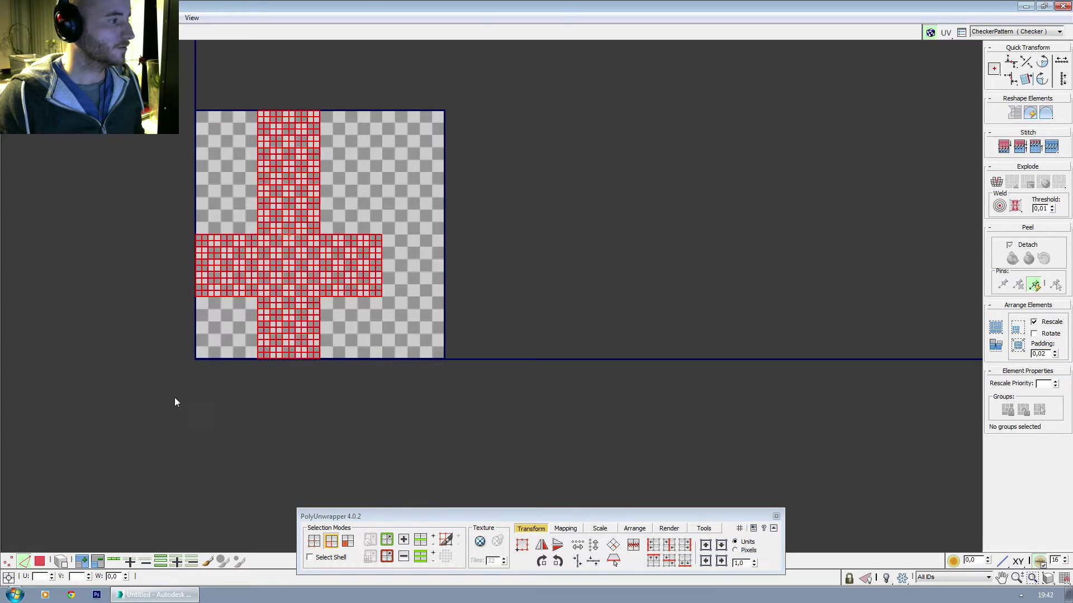
left_click_drag(559, 7, 759, 315)
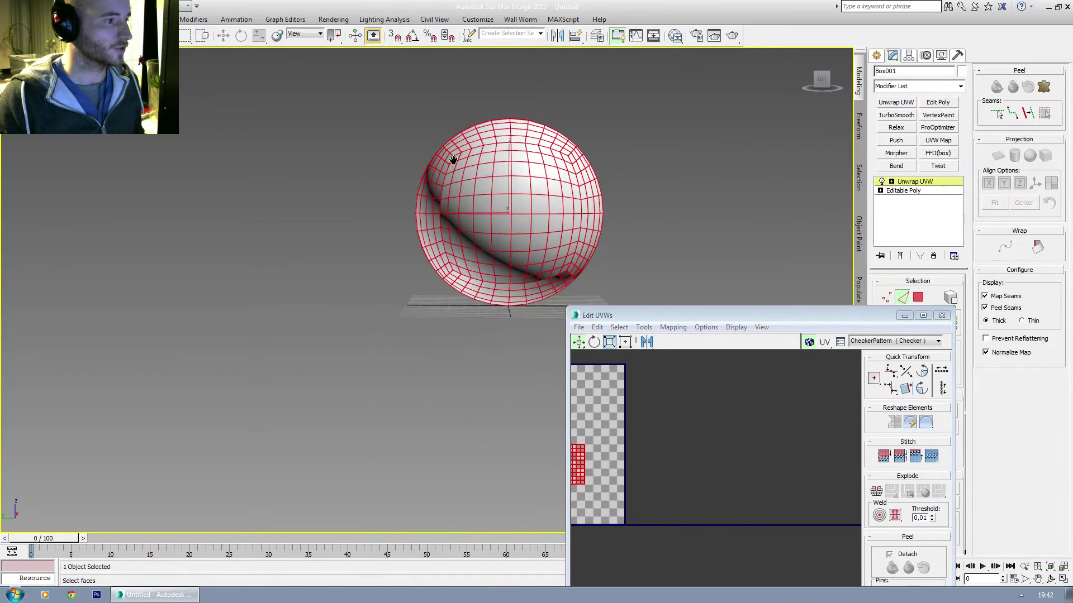
Move the UV editor over the empty viewport area, bring the packed cross into view and clear its edge selection.
middle_click_drag(453, 160, 433, 223, "alt")
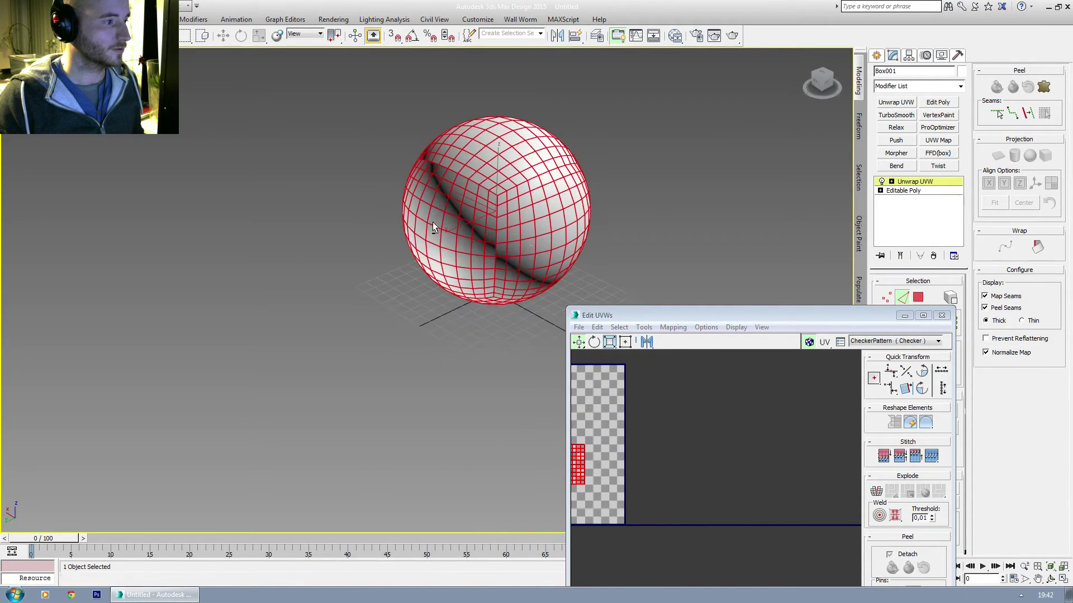
left_click_drag(685, 313, 236, 213)
left_click(173, 344)
middle_click_drag(172, 344, 292, 347)
left_click_drag(319, 277, 177, 438)
left_click(218, 441)
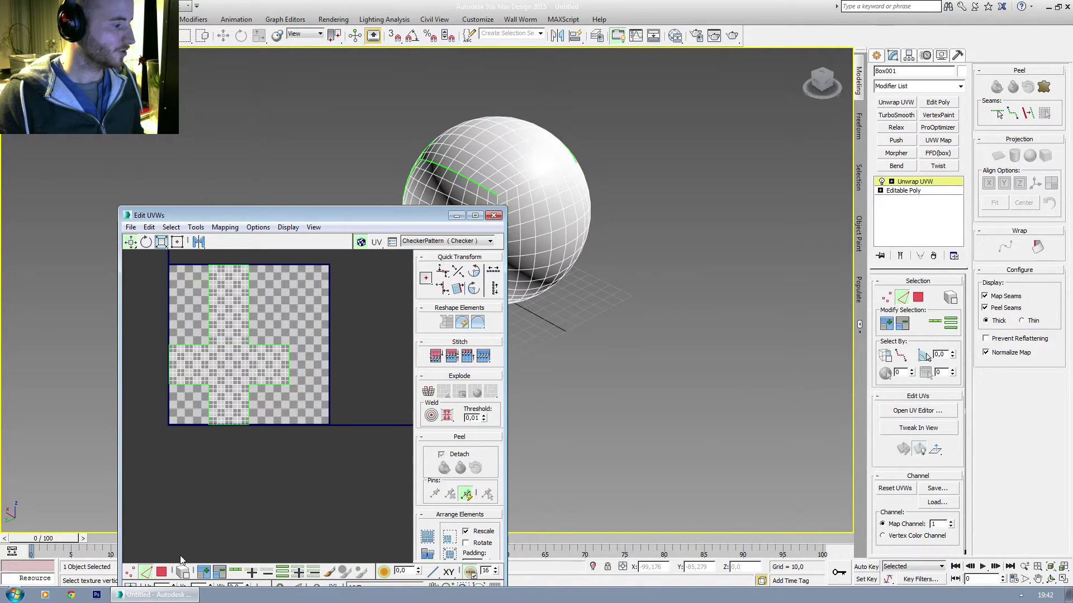
Try a Quick Peel on all polygons of the cross-shaped layout, undo it and clear the selection.
left_click(162, 571)
left_click_drag(348, 459, 156, 263)
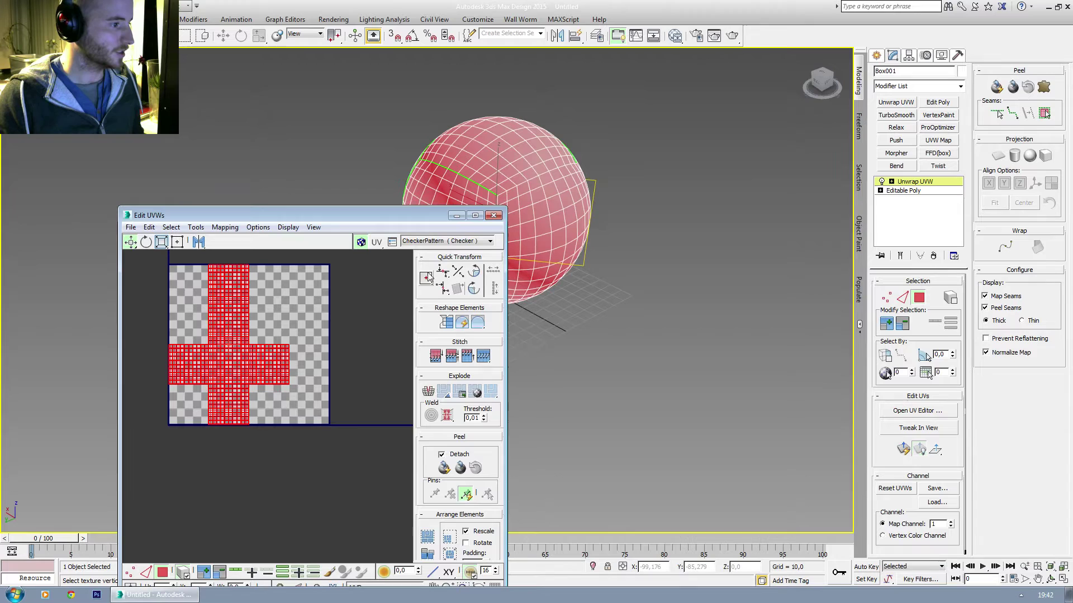
middle_click_drag(388, 458, 388, 422)
left_click(444, 467)
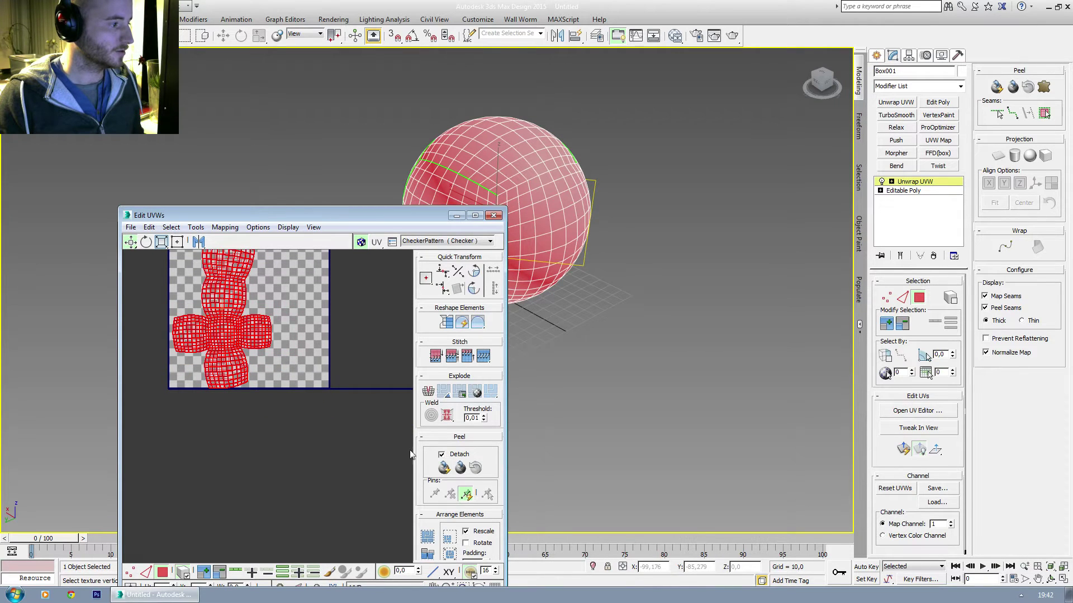
middle_click_drag(337, 454, 335, 477)
key("ctrl+z")
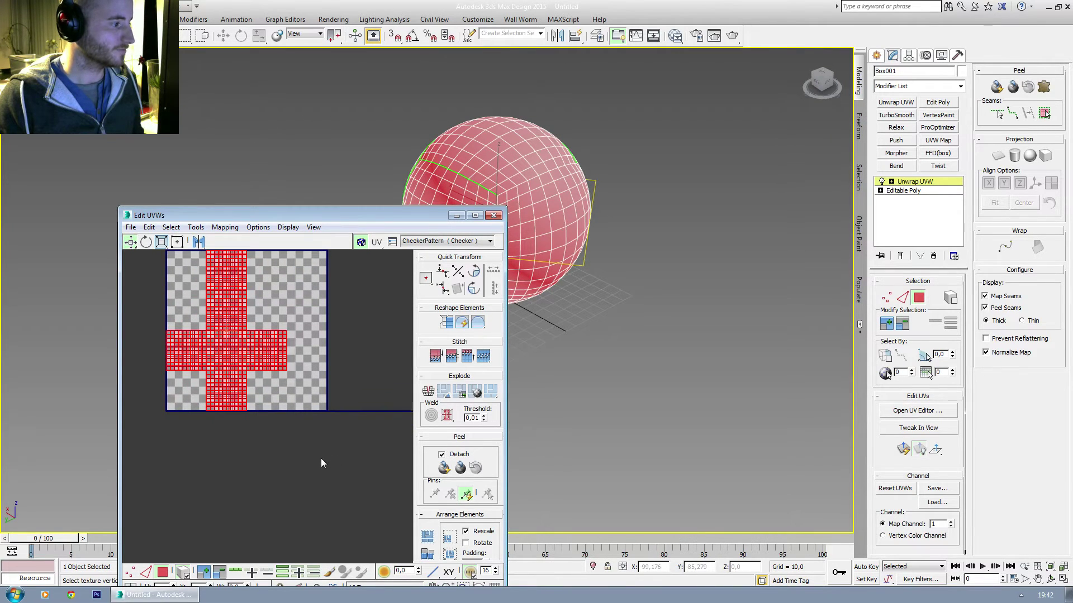
left_click(326, 447)
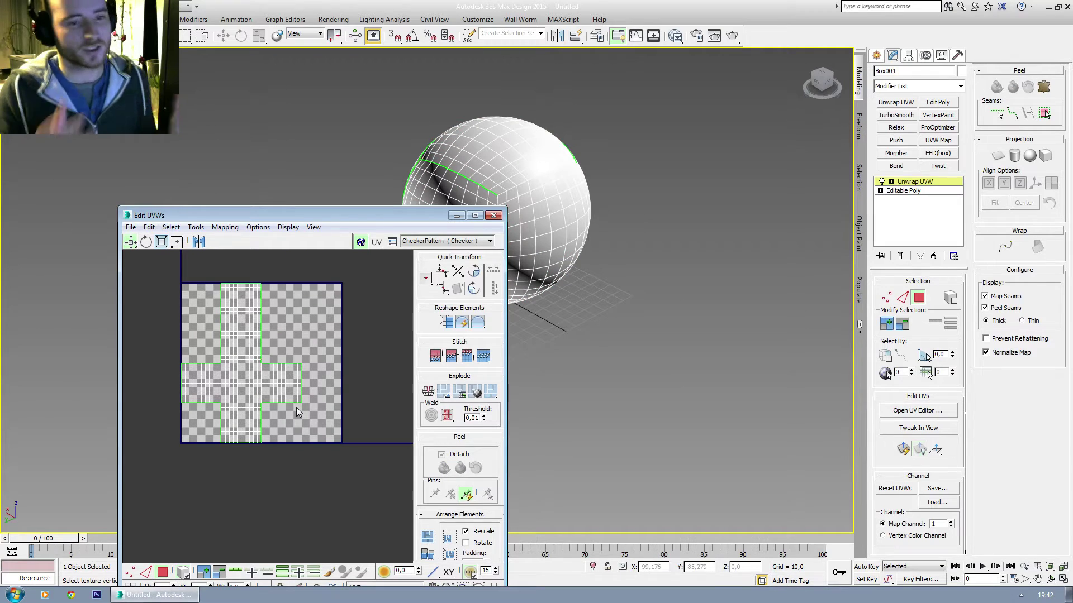
Close the UV editor and collapse the sphere's whole modifier stack into the editable poly.
left_click(493, 216)
right_click(910, 186)
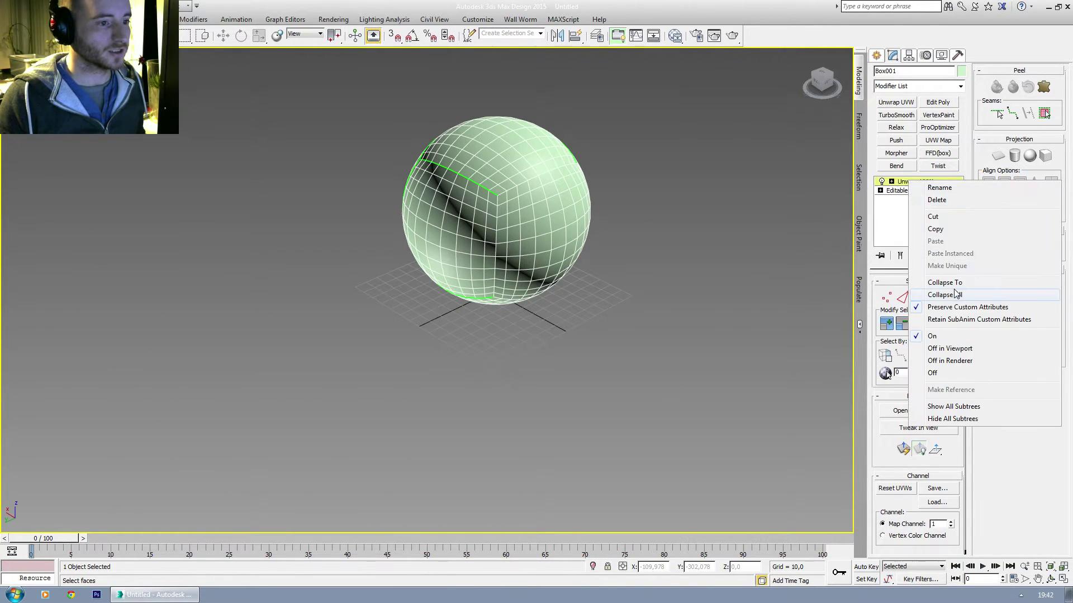
left_click(922, 292)
Apply a new Unwrap UVW modifier and mark a point-to-point peel seam looping around the middle of the sphere.
middle_click_drag(585, 254, 539, 302, "alt")
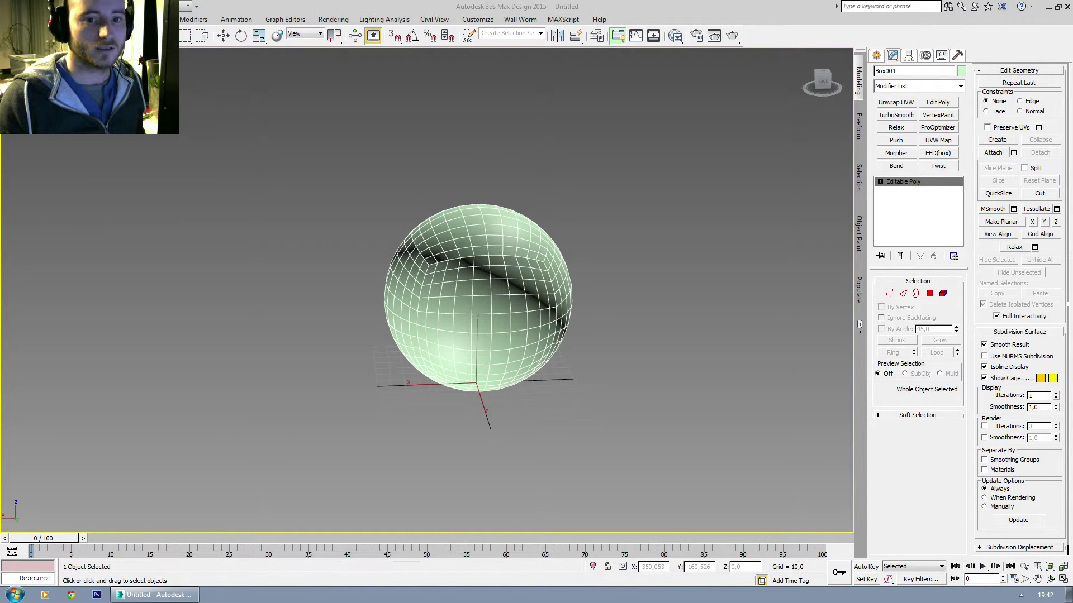
middle_click_drag(582, 330, 560, 317, "alt")
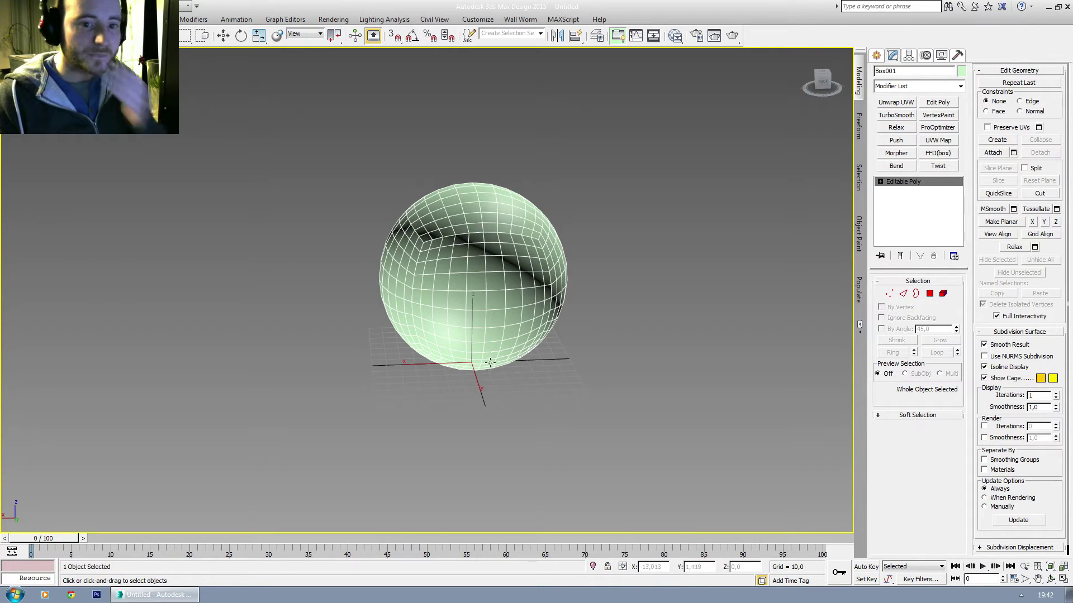
middle_click_drag(472, 340, 398, 319, "alt")
left_click(903, 104)
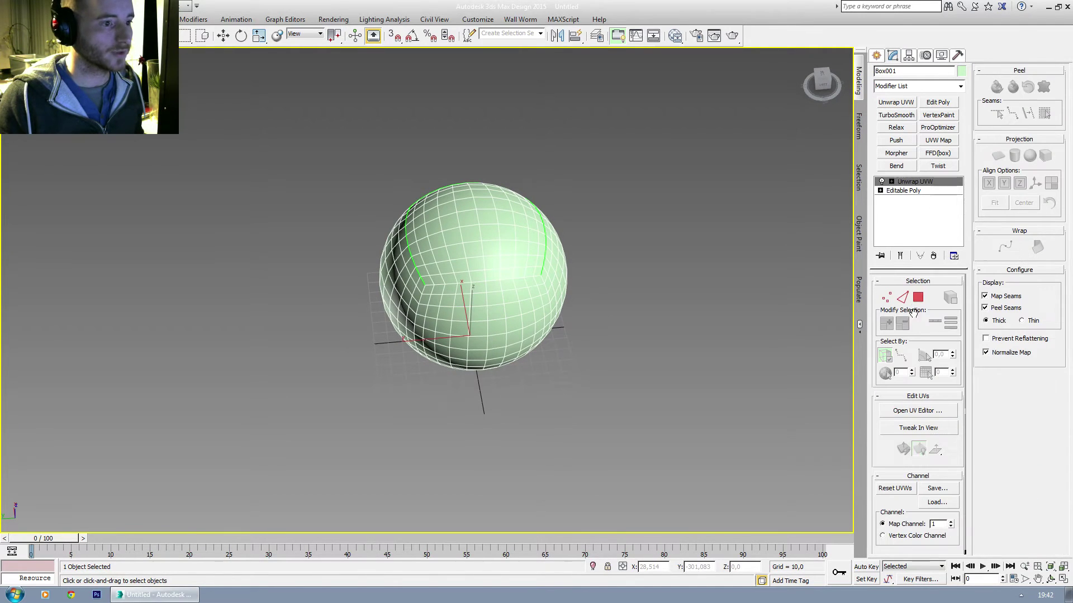
left_click(902, 298)
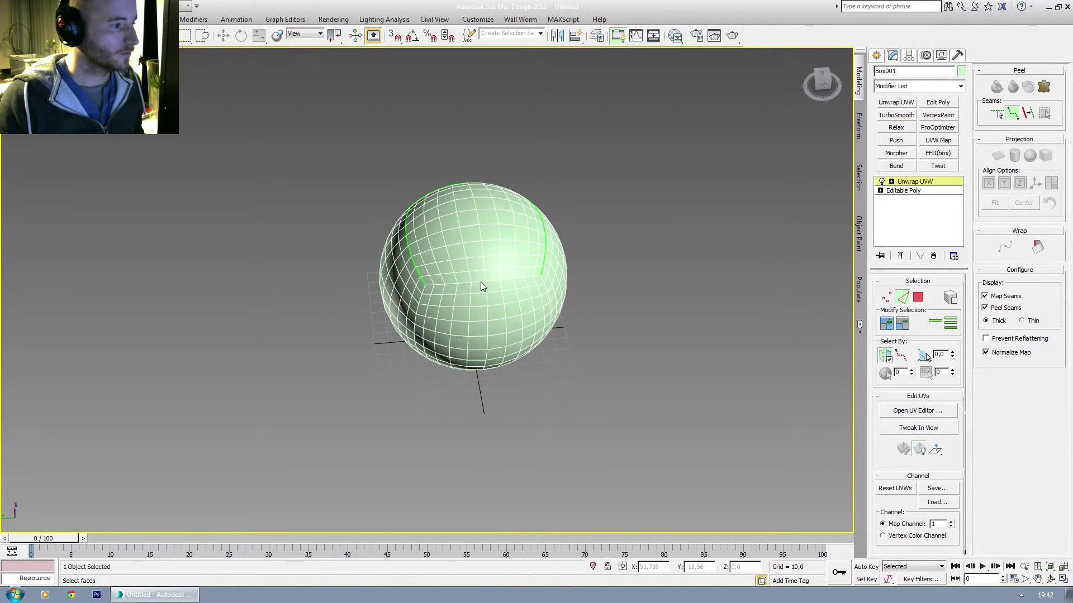
middle_click_drag(482, 283, 574, 261, "alt")
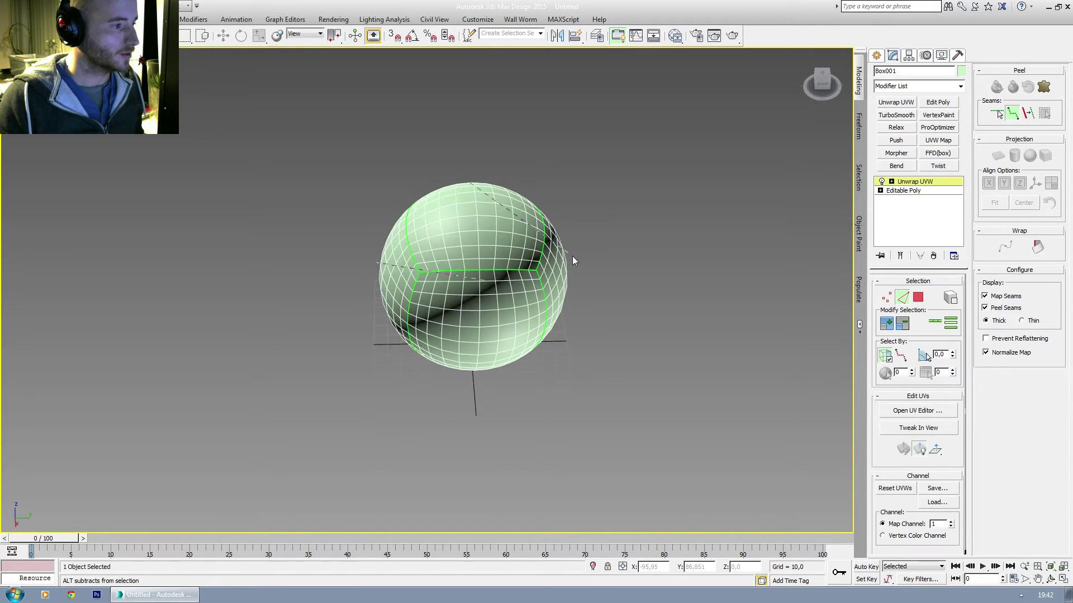
mouse_move(479, 270)
middle_mouse_down("alt")
mouse_move(464, 270)
mouse_move(464, 234)
mouse_move(485, 250)
mouse_move(494, 287)
mouse_move(678, 316)
mouse_move(447, 306)
mouse_move(478, 283)
mouse_move(484, 343)
mouse_move(547, 290)
mouse_move(559, 313)
middle_mouse_up("alt")
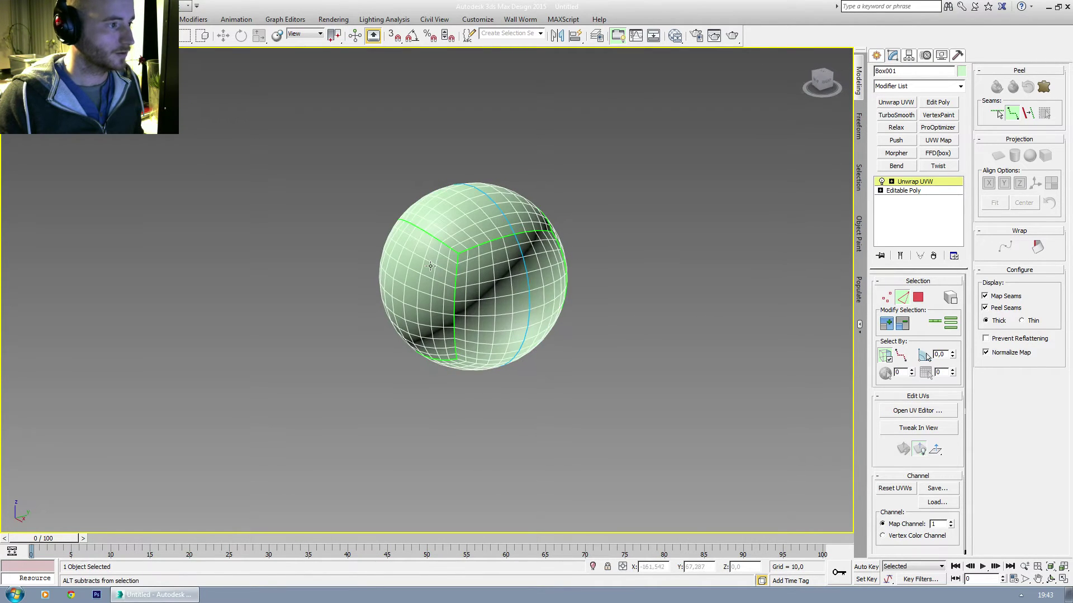
Select all of the sphere's polygons and open them in the UV editor.
left_click(918, 298)
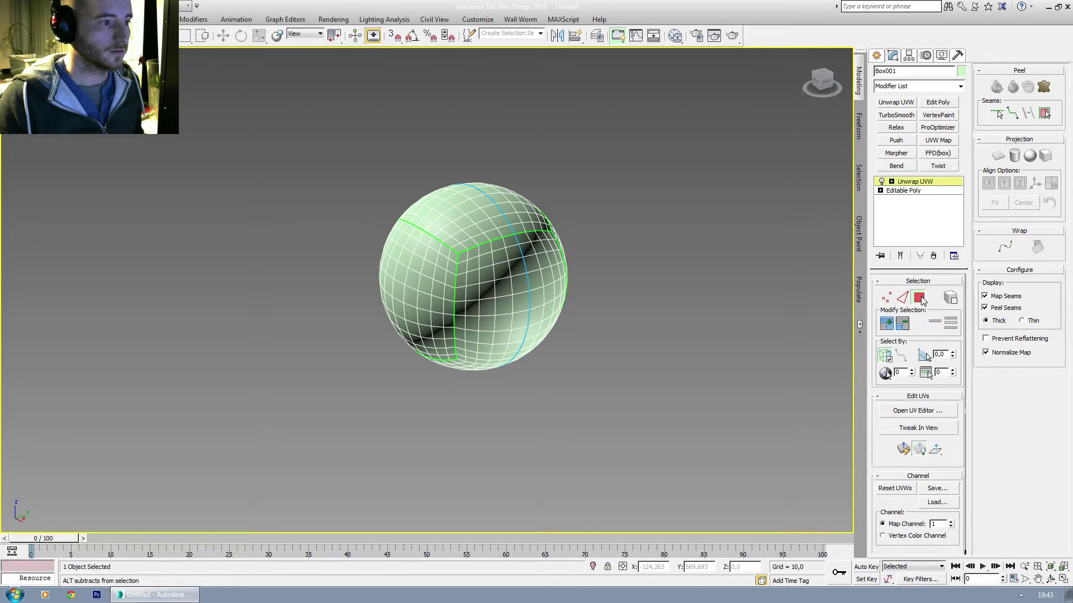
left_click(486, 276)
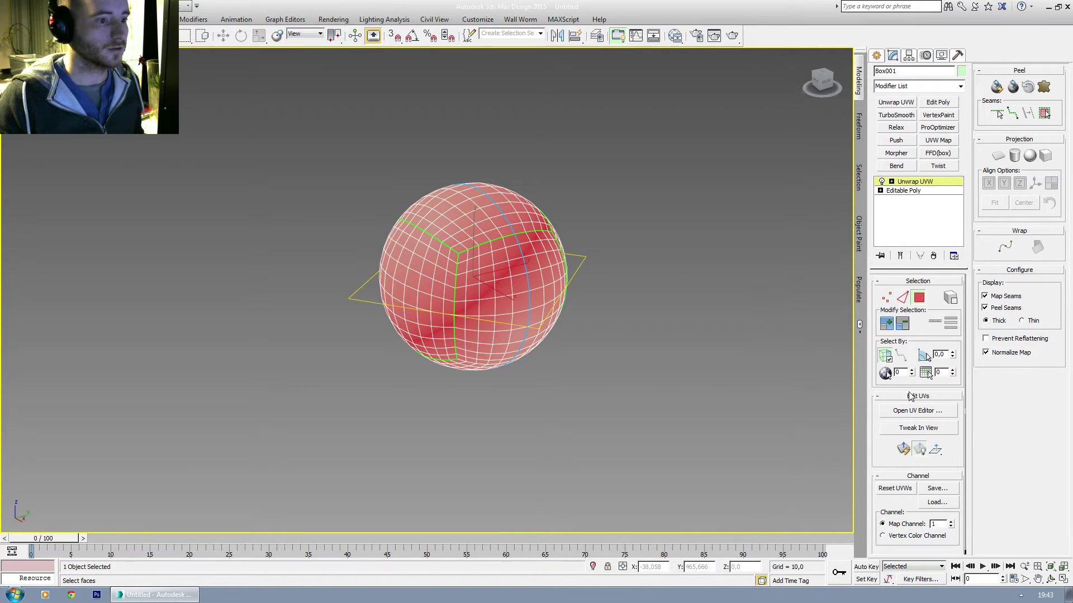
left_click(918, 411)
scroll(154, 268, "down", 4)
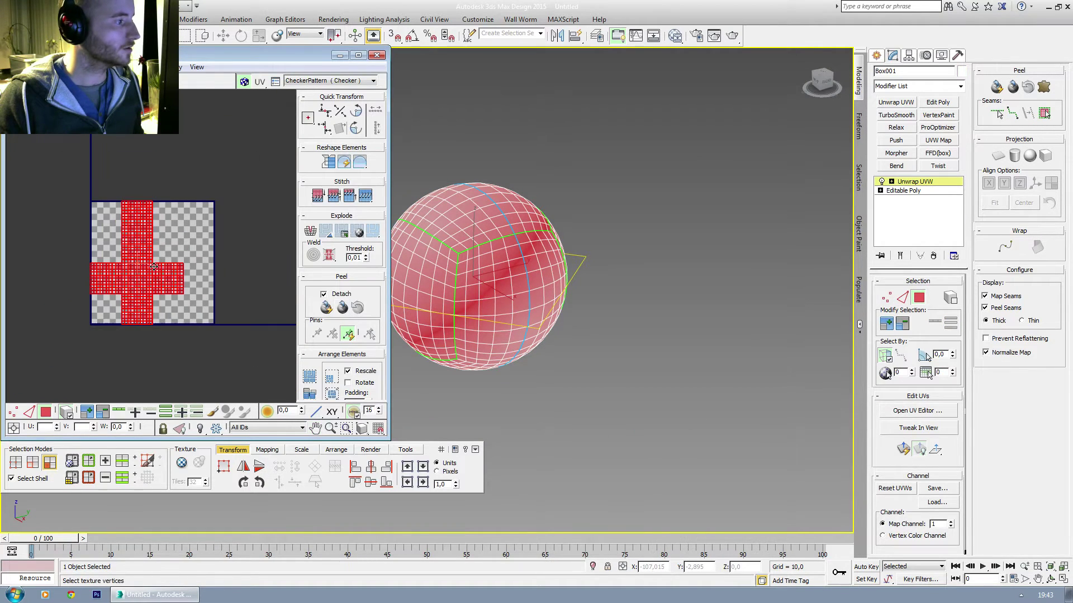
middle_click_drag(155, 267, 157, 251)
Pelt map the selected polygons, run the pelt and relax simulations, and commit the flattened layout.
left_click(1028, 88)
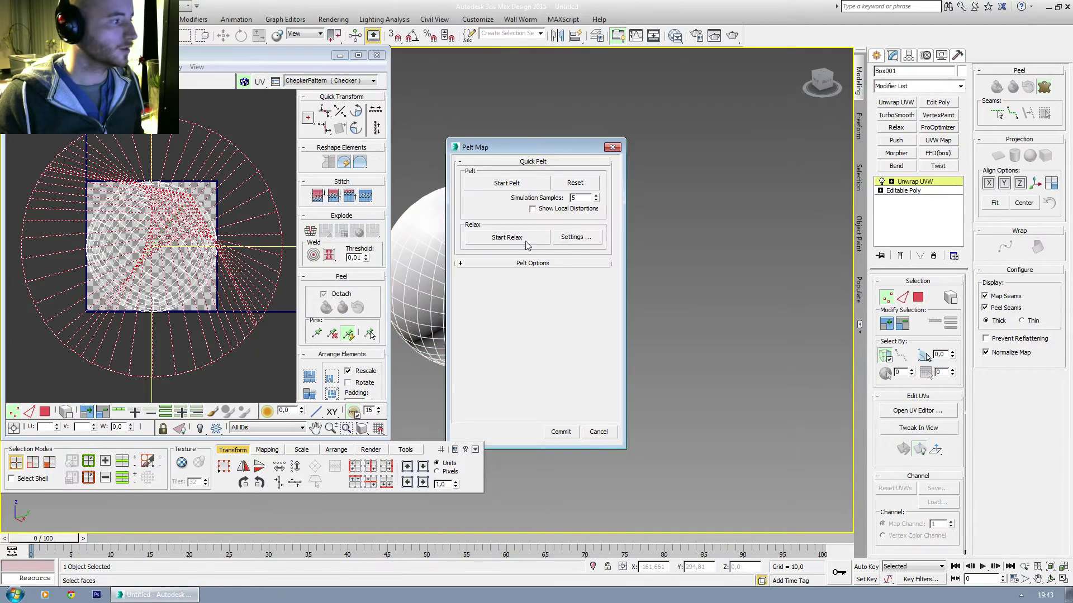
left_click(507, 183)
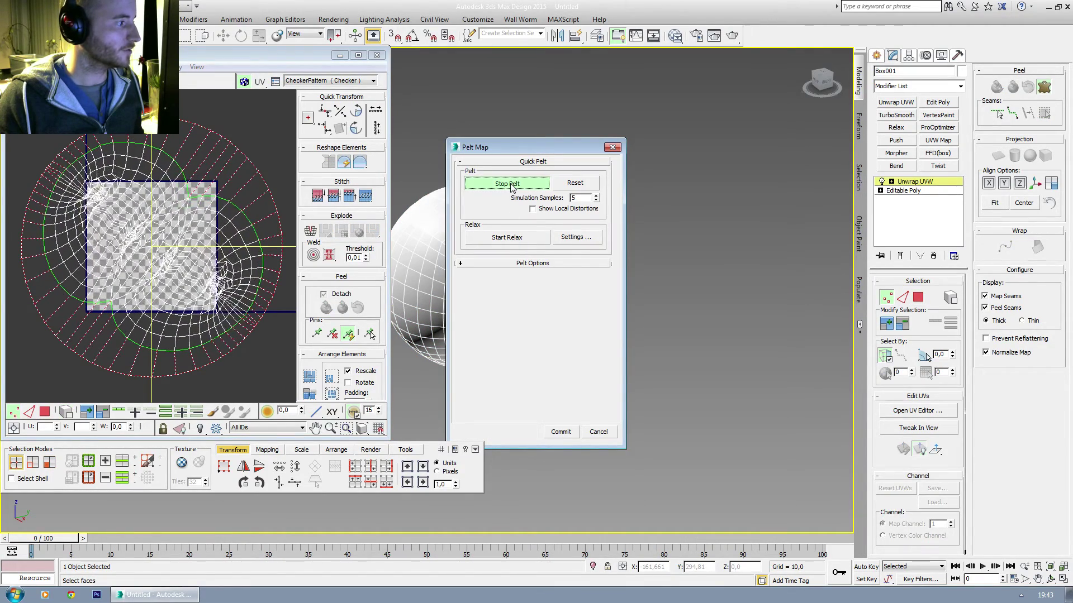
left_click(510, 237)
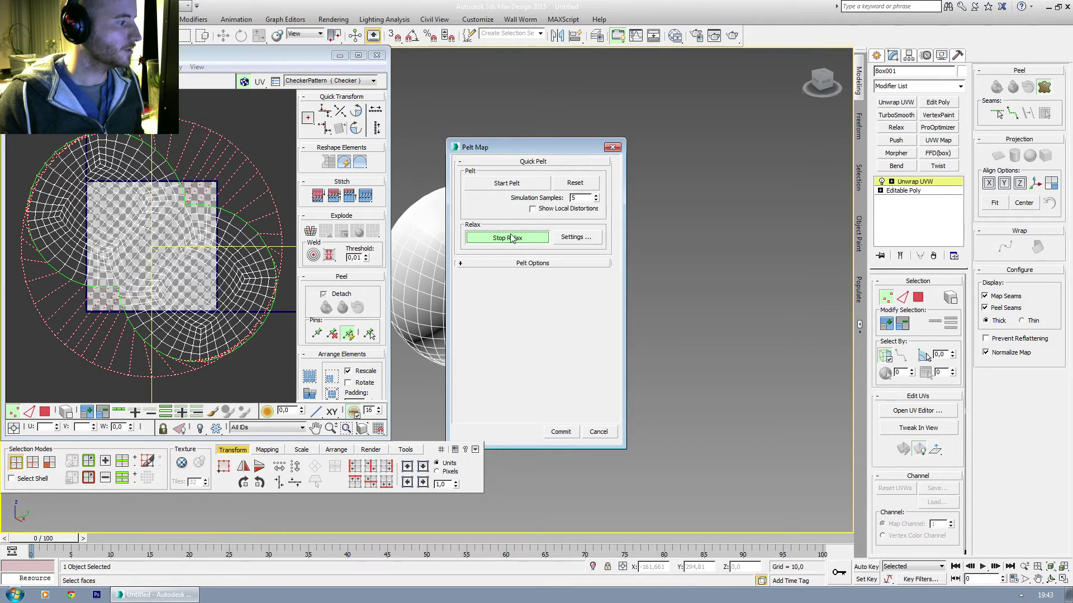
left_click(509, 237)
left_click(560, 431)
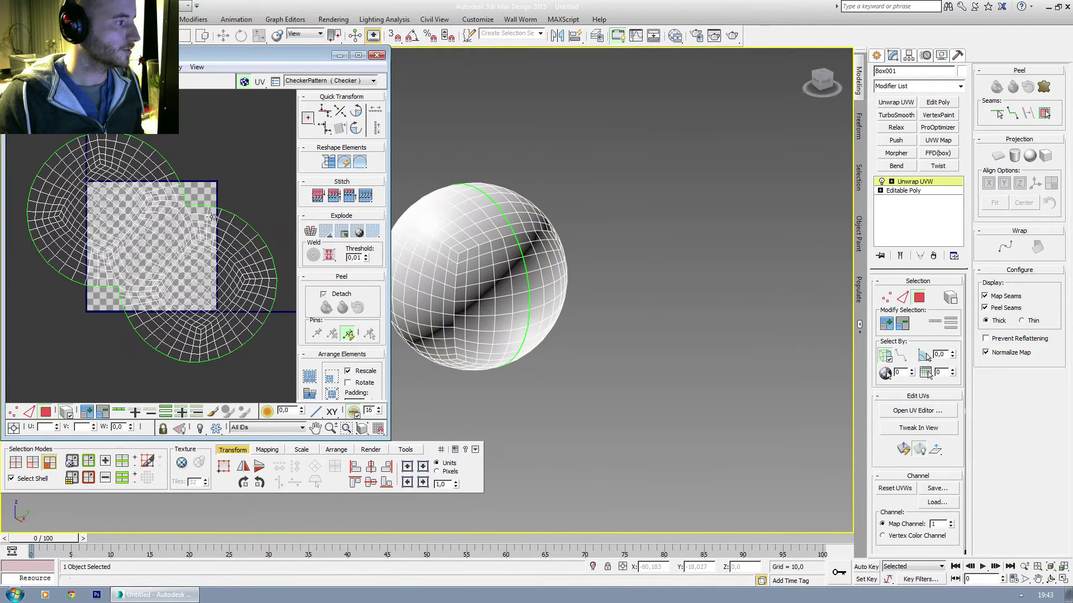
Check the pelted UVs by selecting and deselecting them all, and remove the Unwrap UVW modifier from the sphere.
middle_click_drag(179, 269, 173, 251)
key("ctrl+a")
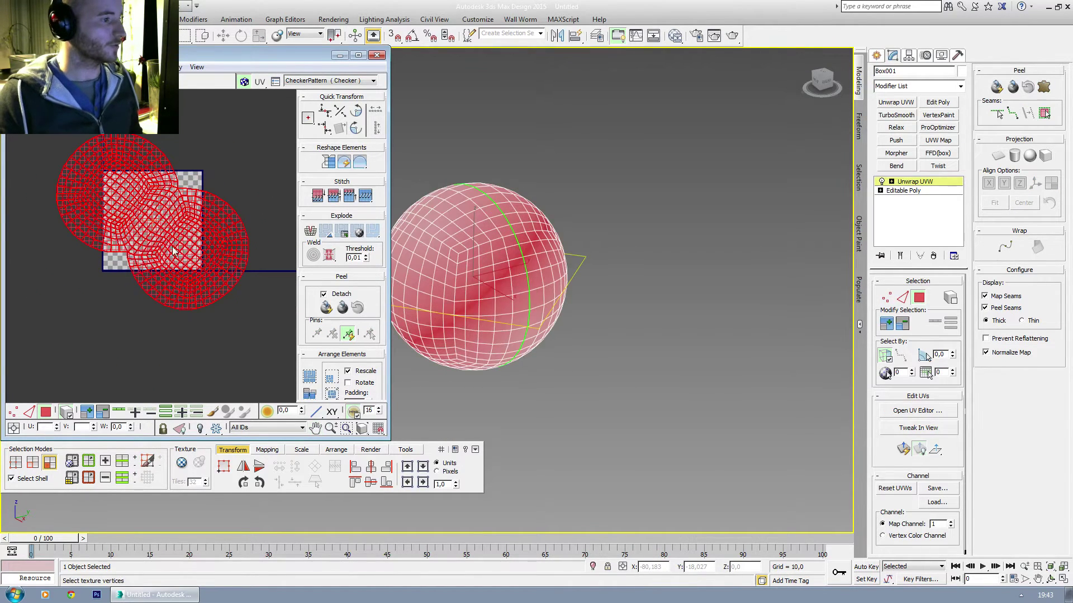
left_click(216, 178)
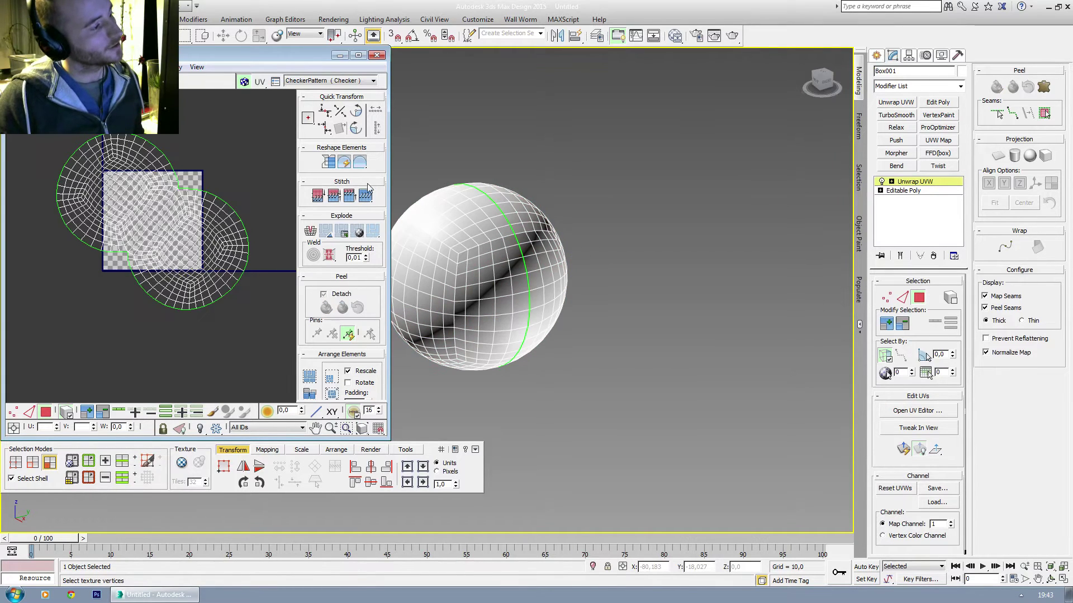
left_click(933, 256)
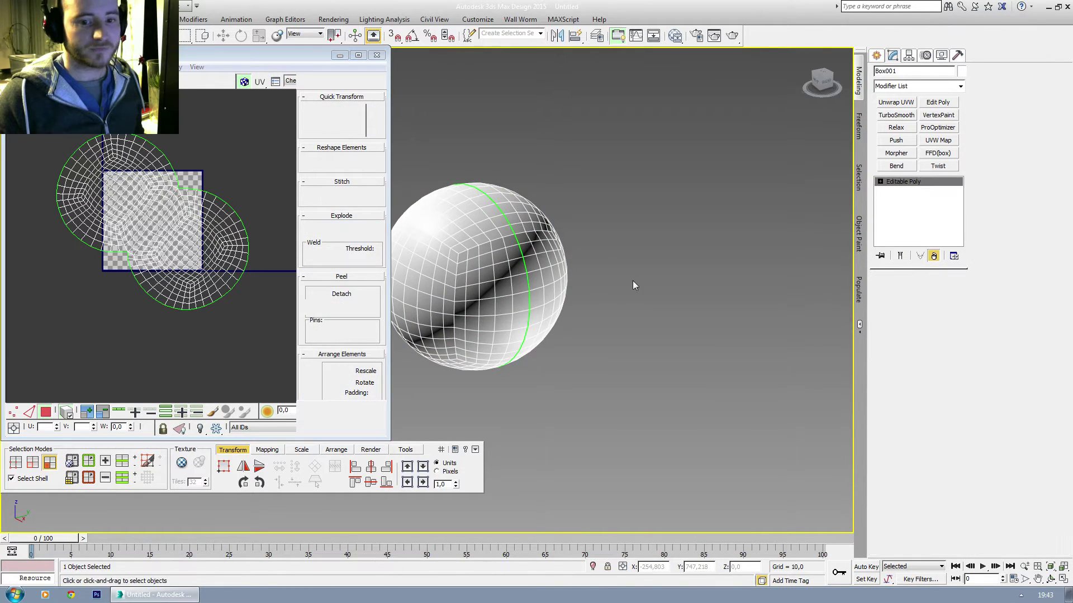
Apply a fresh Unwrap UVW modifier to the sphere, enter edge selection and turn off the Map Seams display.
middle_click_drag(492, 245, 545, 235, "alt")
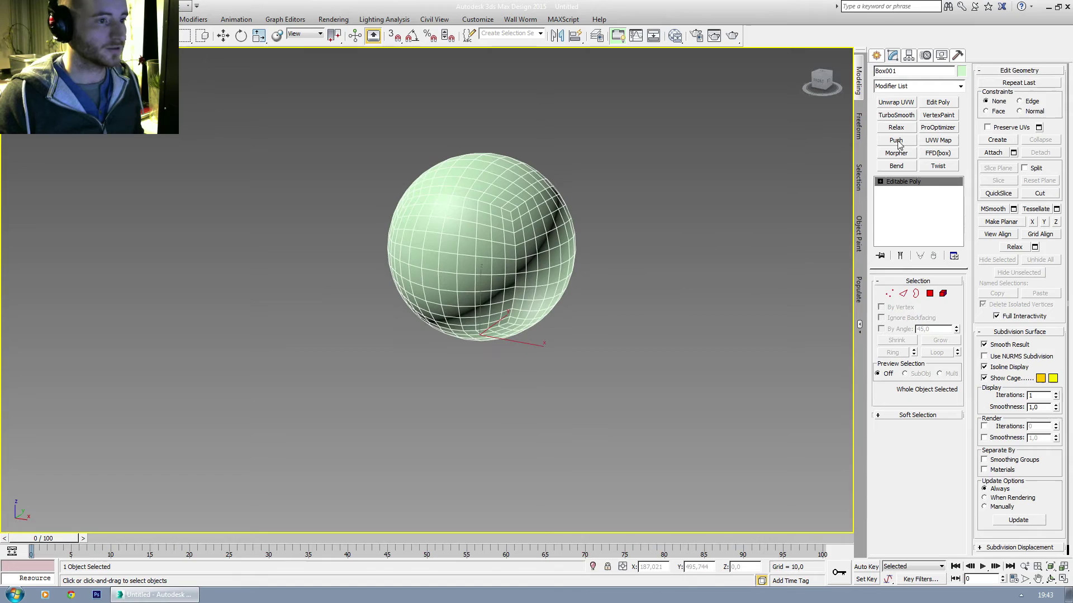
left_click(896, 103)
left_click(902, 297)
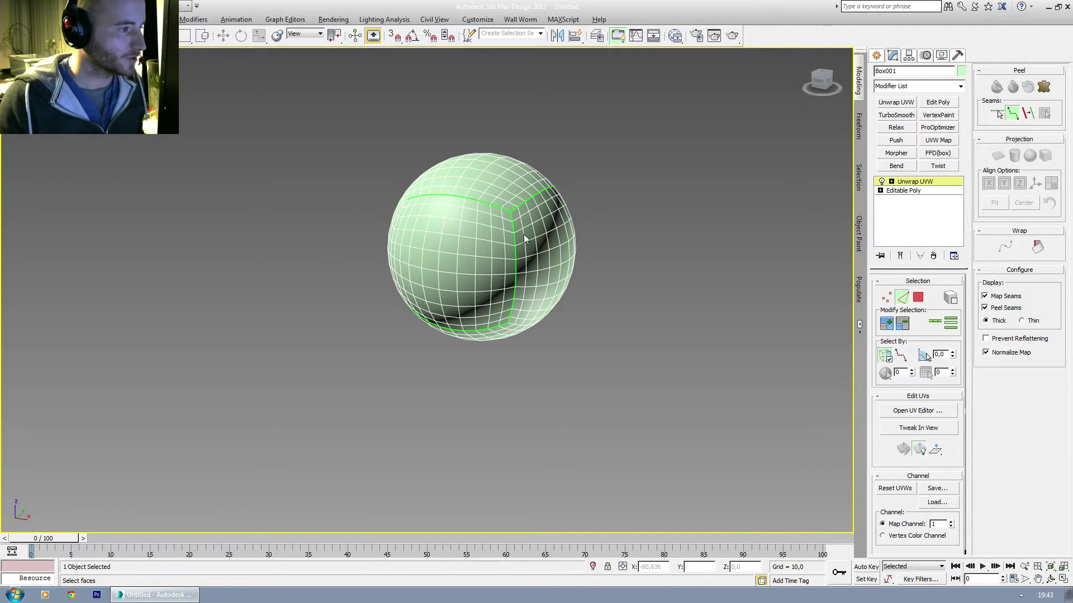
middle_click_drag(524, 238, 814, 273, "alt")
left_click(985, 296)
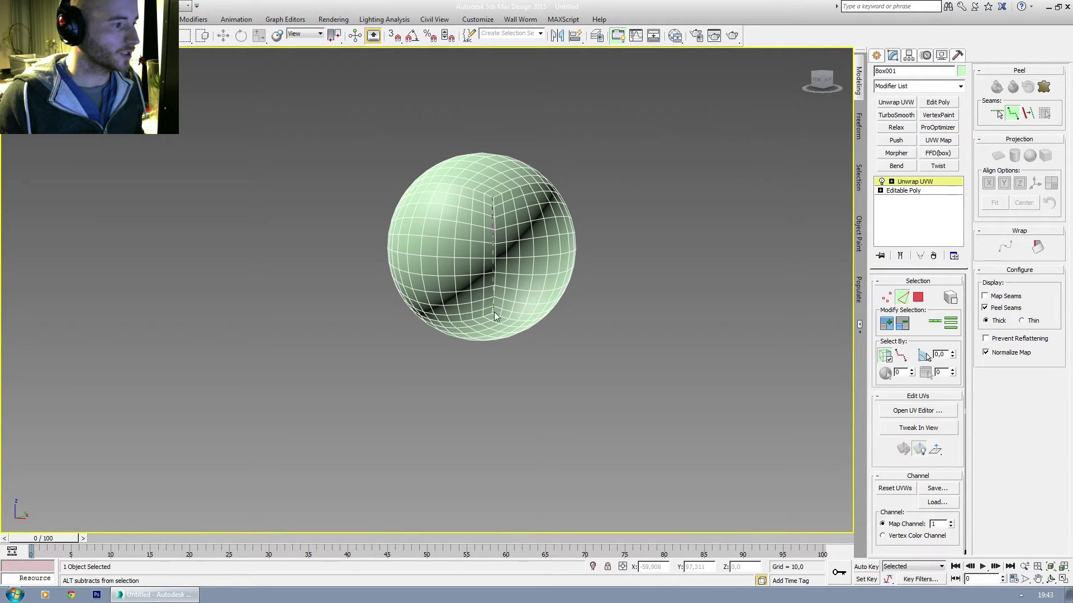
Mark a closed, baseball-style peel seam point to point along the original box edges, dividing the sphere into two halves.
mouse_move(494, 312)
middle_mouse_down("alt")
mouse_move(470, 290)
mouse_move(461, 263)
mouse_move(460, 329)
middle_mouse_up("alt")
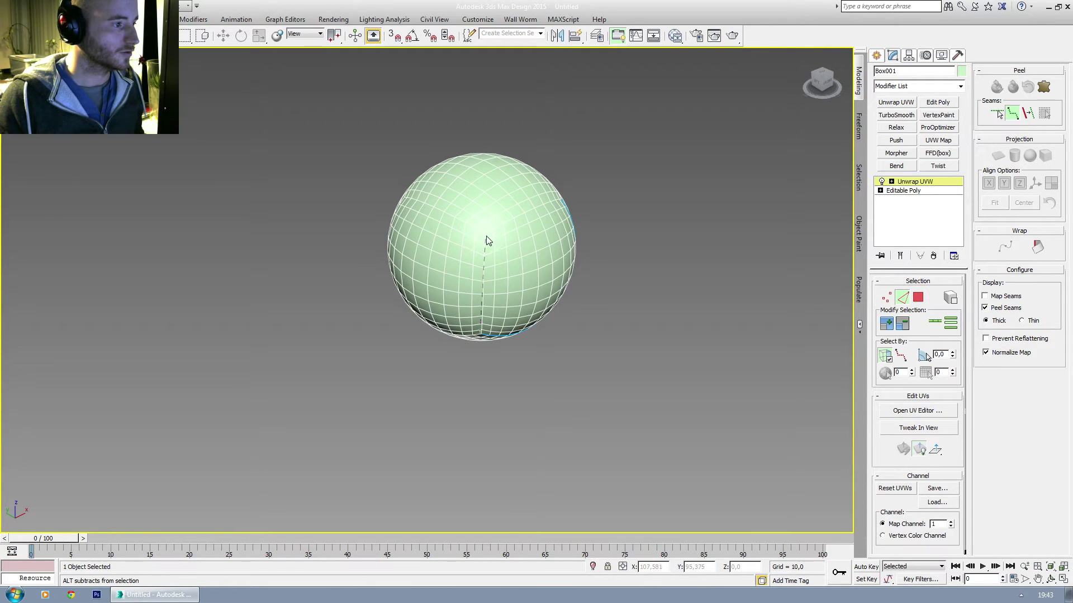
mouse_move(486, 240)
middle_mouse_down("alt")
mouse_move(538, 243)
mouse_move(483, 230)
mouse_move(474, 271)
middle_mouse_up("alt")
mouse_move(411, 287)
middle_mouse_down("alt")
mouse_move(507, 270)
mouse_move(492, 279)
mouse_move(478, 239)
mouse_move(447, 242)
mouse_move(453, 233)
middle_mouse_up("alt")
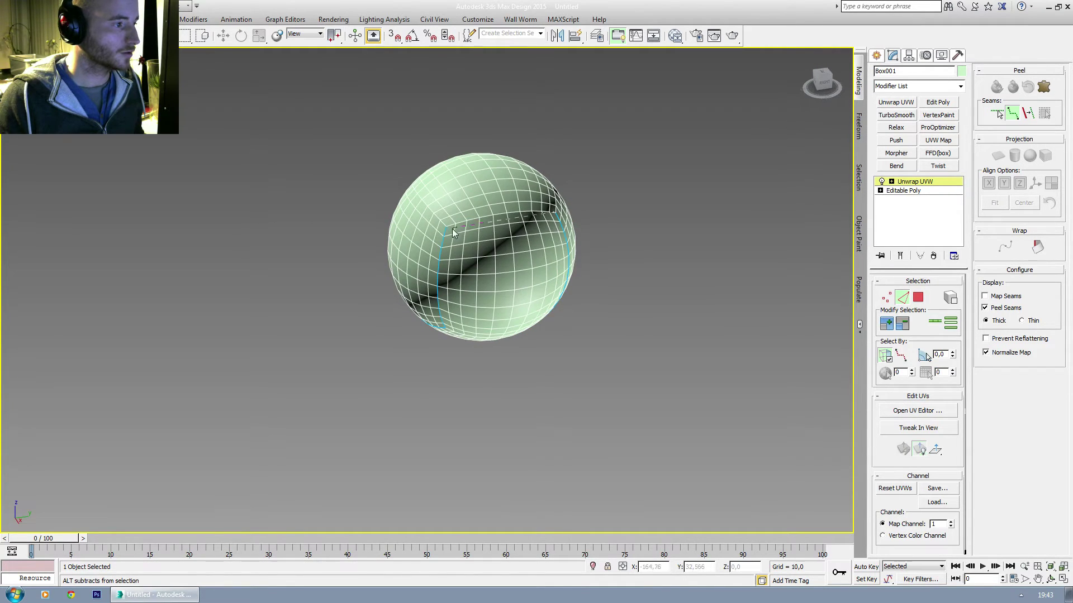
left_click(446, 228)
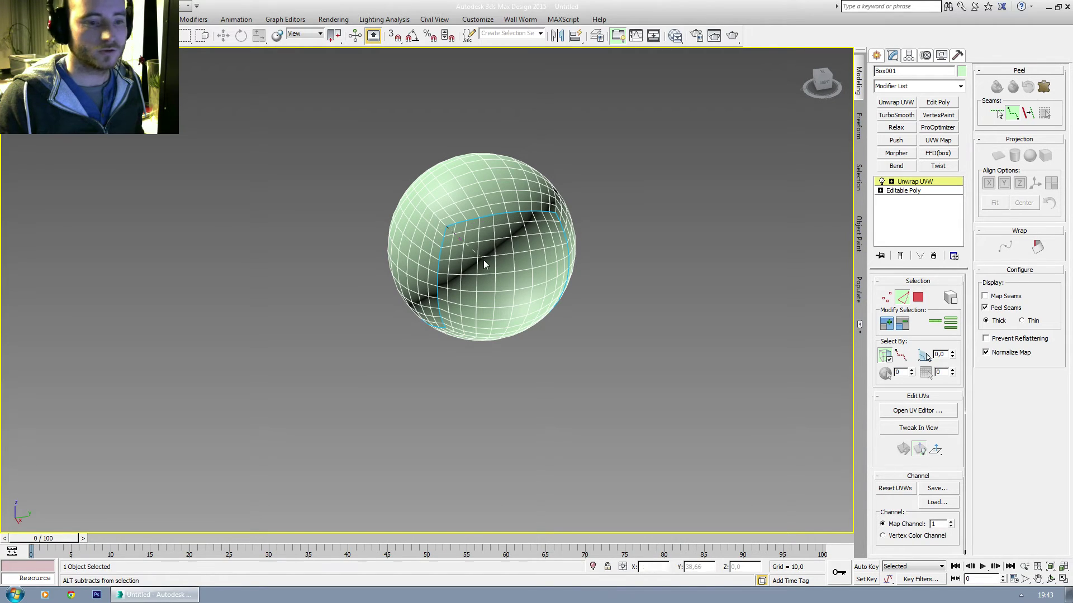
Select one polygon on the sphere's upper side and expand the polygon selection to the peel seams.
left_click(918, 297)
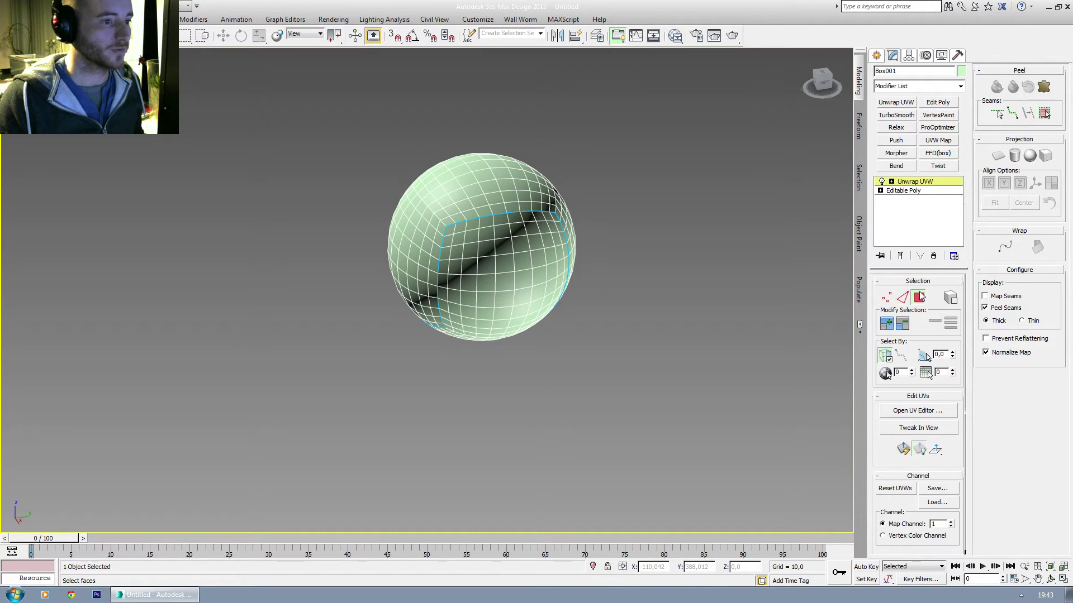
left_click(473, 189)
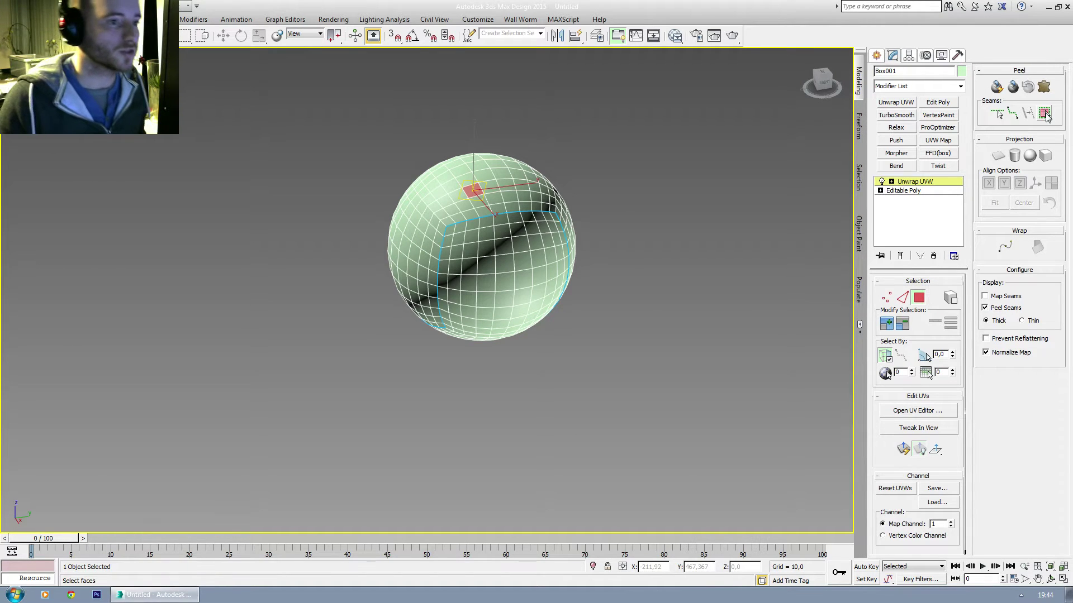
left_click(1045, 115)
middle_click_drag(559, 184, 559, 234, "alt")
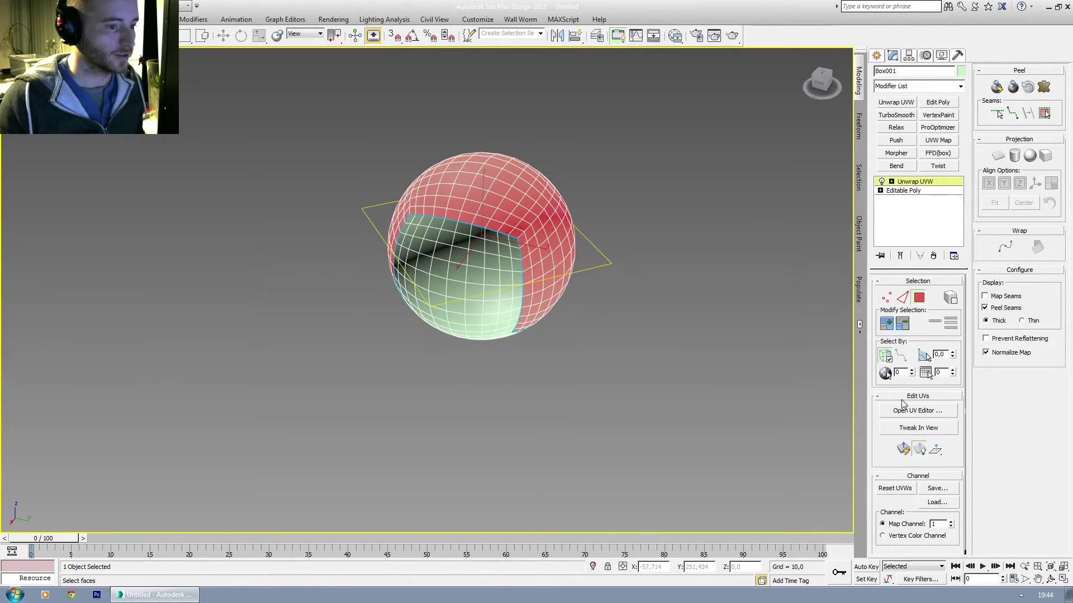
Open the UV editor with the seam-bounded half of the sphere selected and show its whole UV tile.
left_click(907, 183)
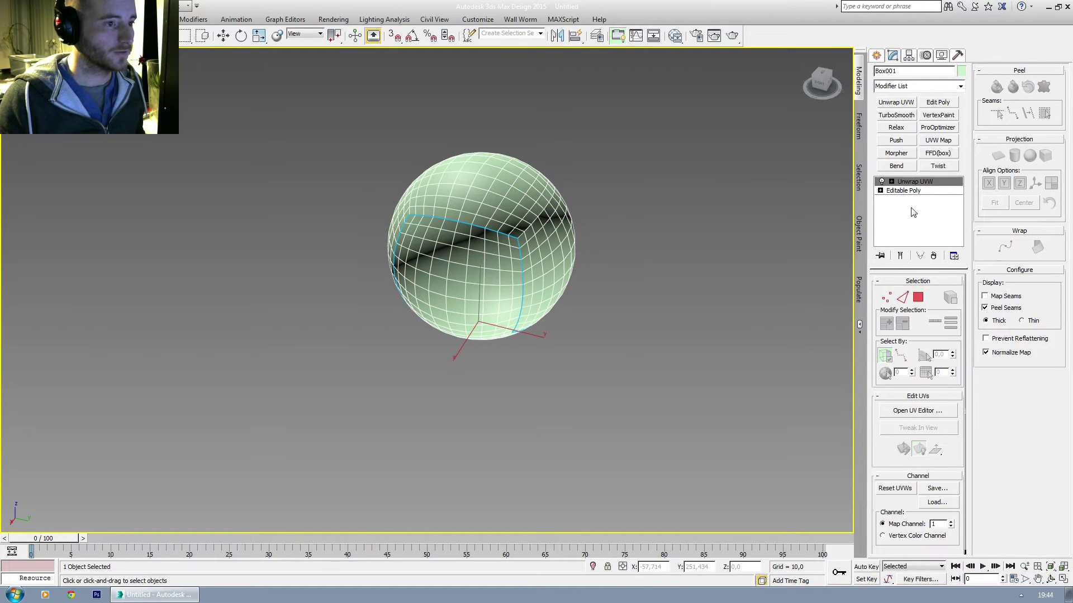
left_click(919, 411)
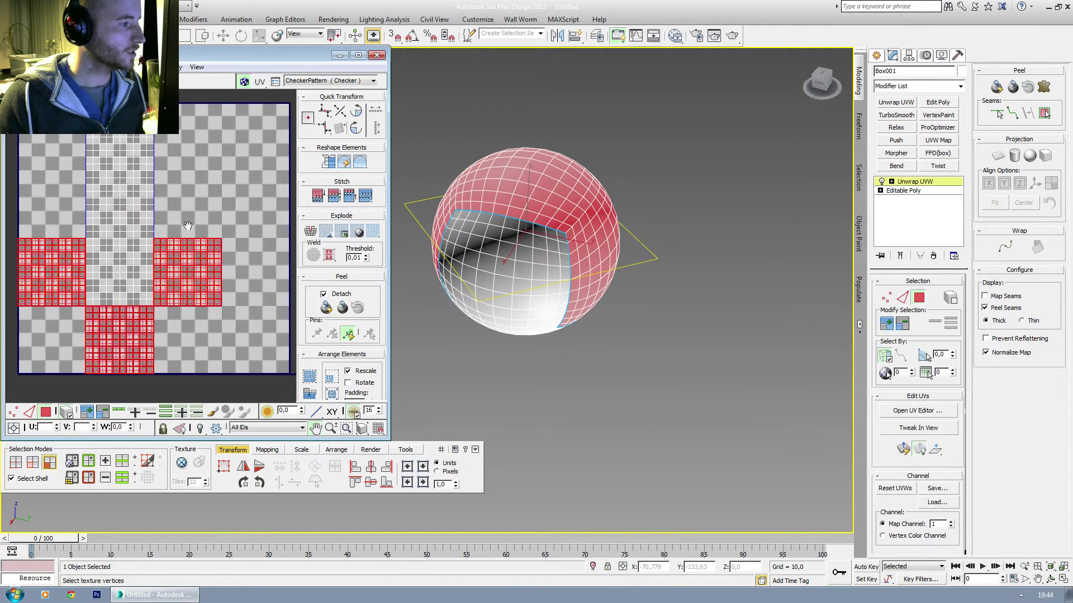
scroll(188, 226, "down", 3)
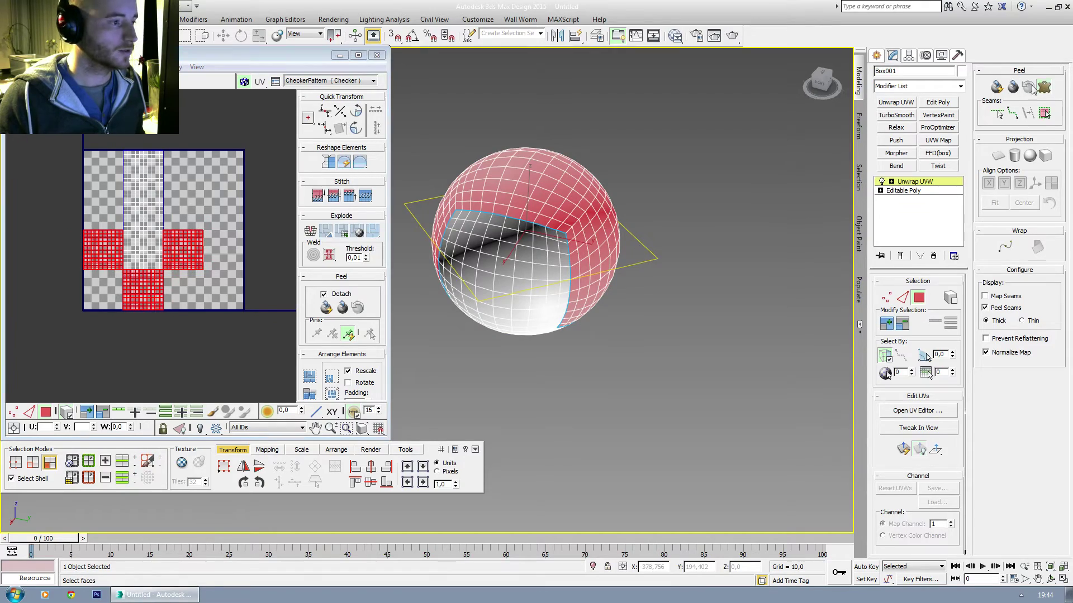
Pelt-map the selected half of the sphere, running the pelt and relax simulations, and move the resulting island above the UV tile.
left_click(1033, 88)
left_click(507, 183)
left_click(507, 182)
left_click(506, 238)
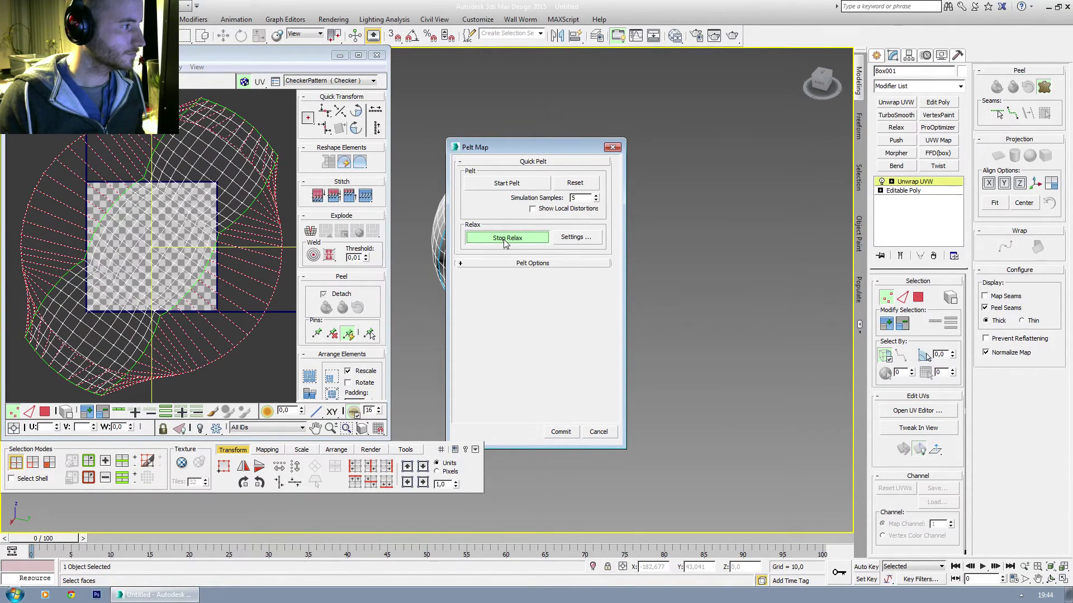
left_click(505, 239)
left_click(561, 431)
scroll(178, 249, "down", 3)
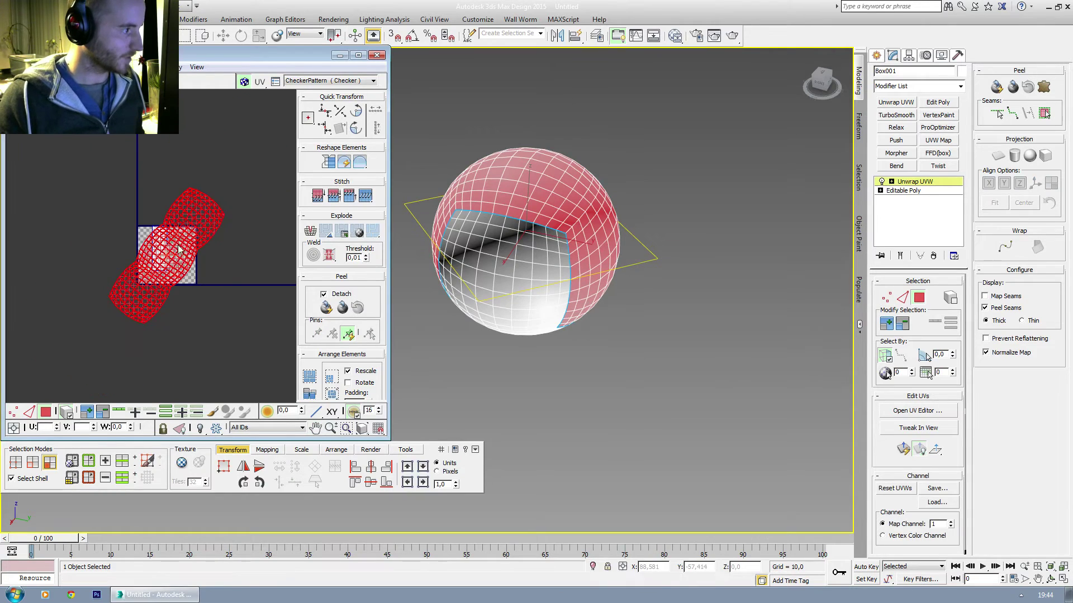
left_click_drag(178, 245, 162, 147)
Select the UV shell of the sphere's other half and unfold it into a single peeled island.
left_click_drag(194, 213, 181, 234)
left_click_drag(149, 291, 150, 291)
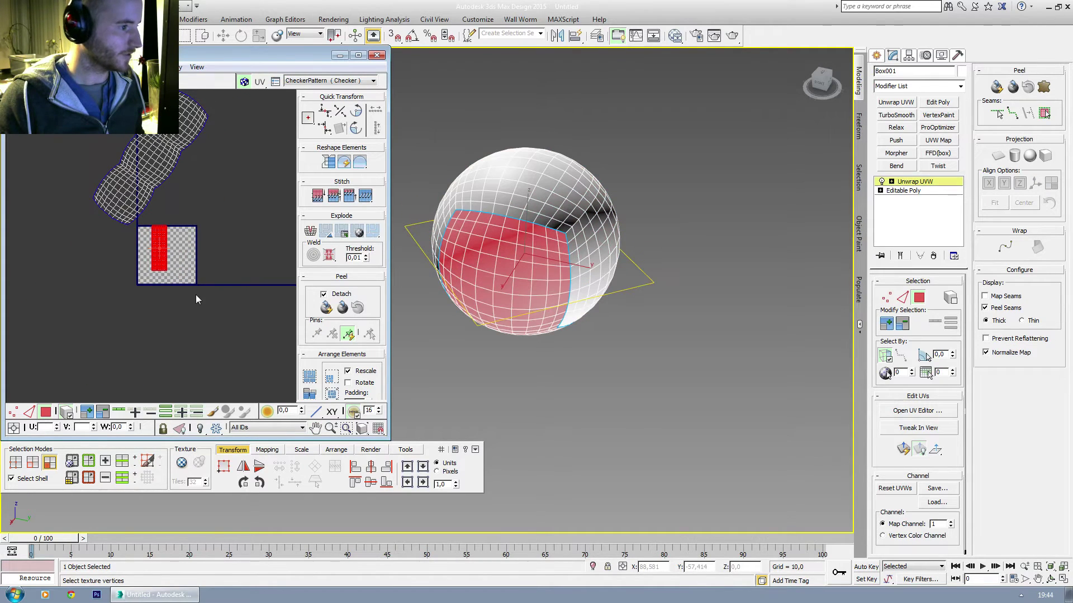
left_click(267, 451)
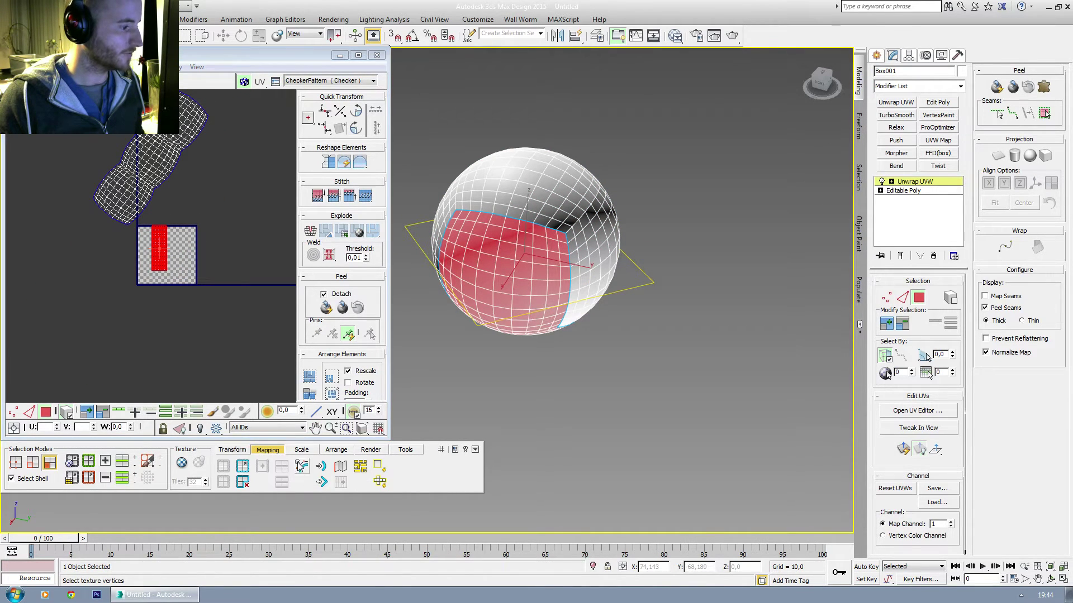
left_click(302, 466)
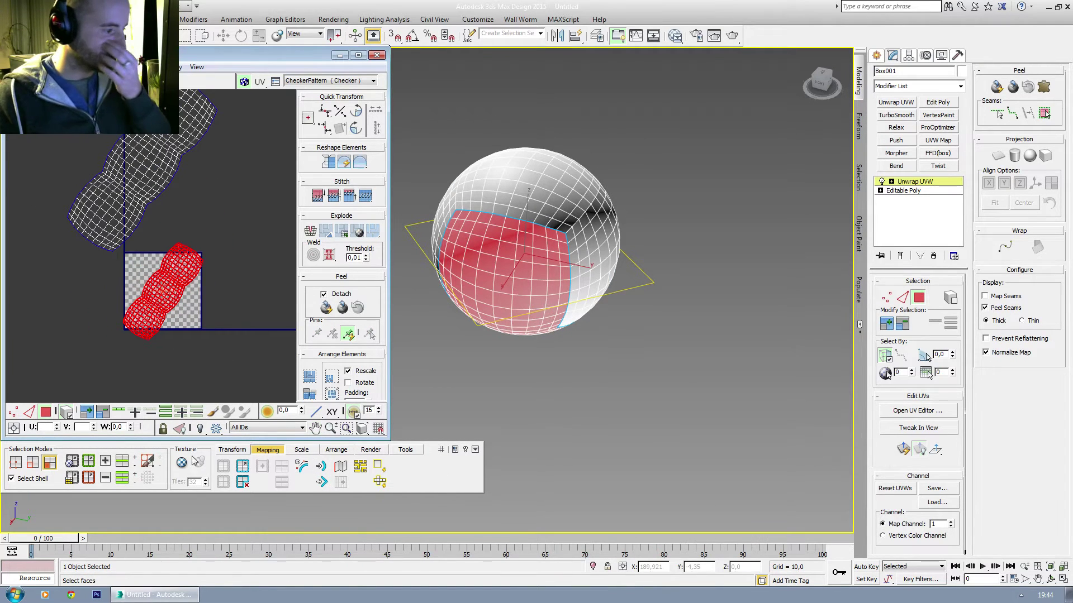
Rotate both diagonal UV islands so that they lie horizontally.
middle_click_drag(184, 224, 159, 231)
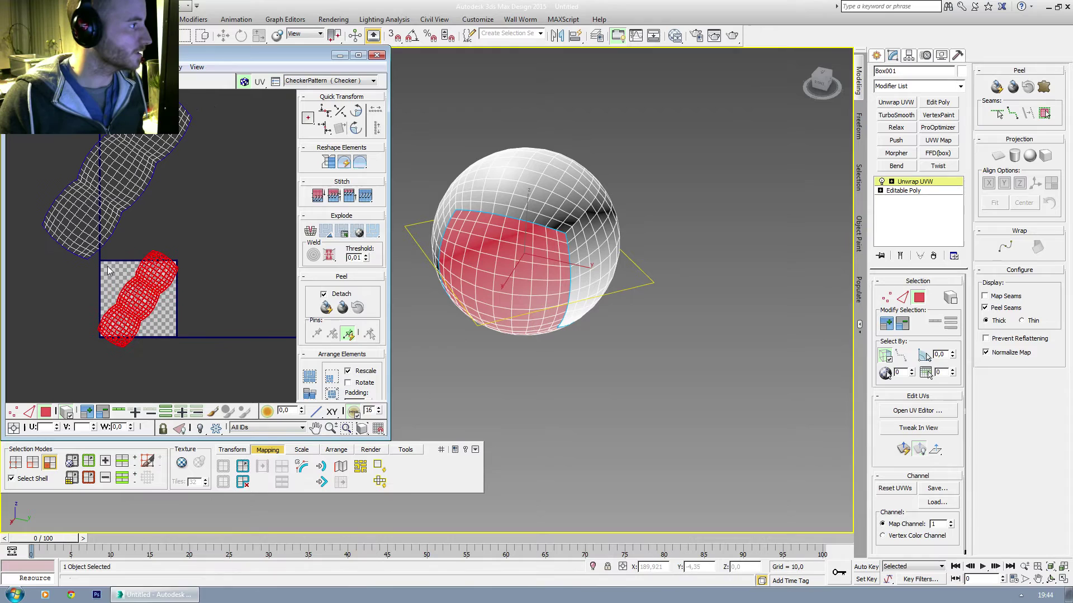
left_click(127, 287)
left_click_drag(141, 251, 179, 273)
left_click(119, 174)
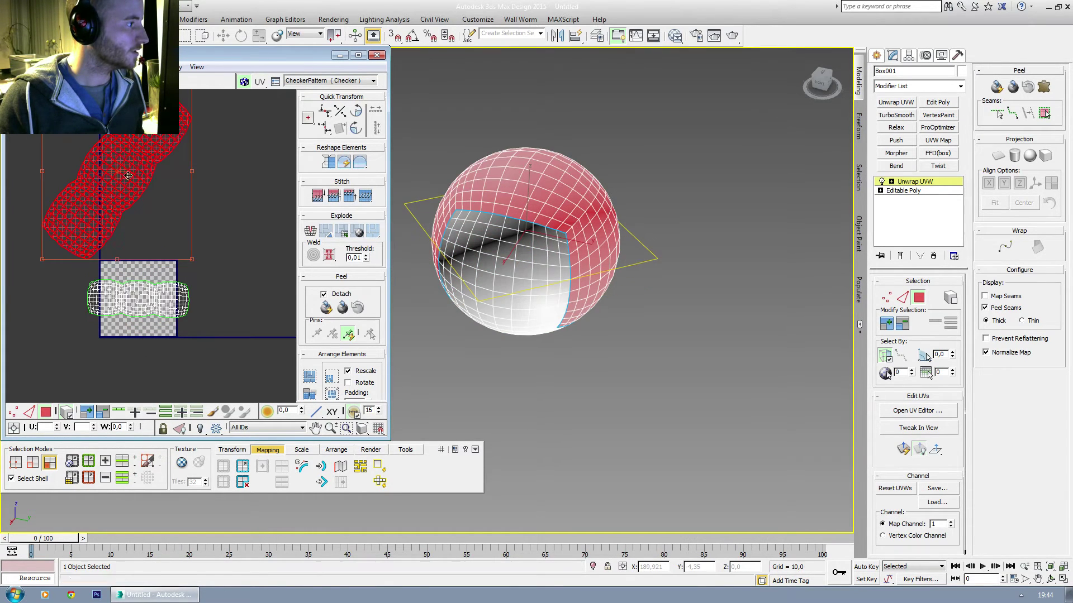
middle_click_drag(127, 175, 131, 224)
scroll(132, 224, "down", 2)
left_click_drag(121, 154, 165, 193)
Select both islands, pack them into the UV tile with rescaling enabled, and clear the selection.
left_click_drag(244, 153, 38, 357)
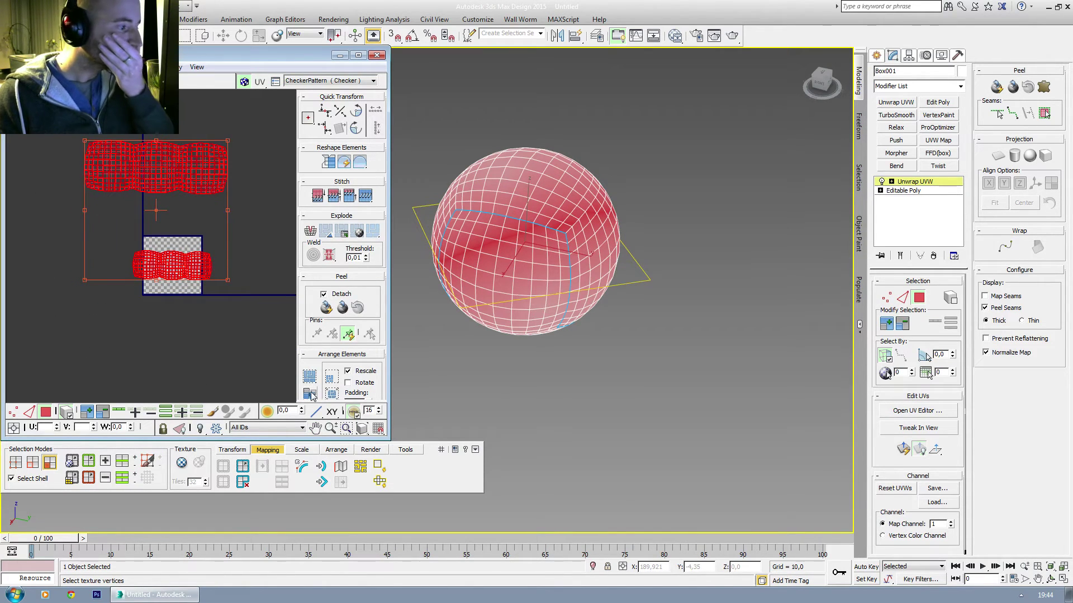
left_click(309, 375)
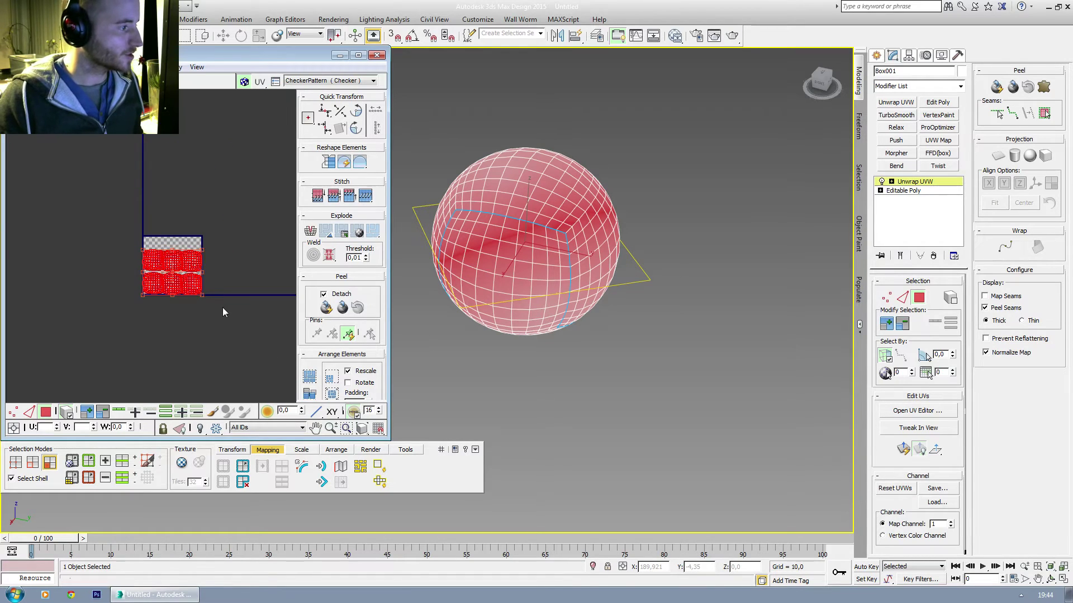
scroll(190, 256, "up", 5)
left_click(262, 225)
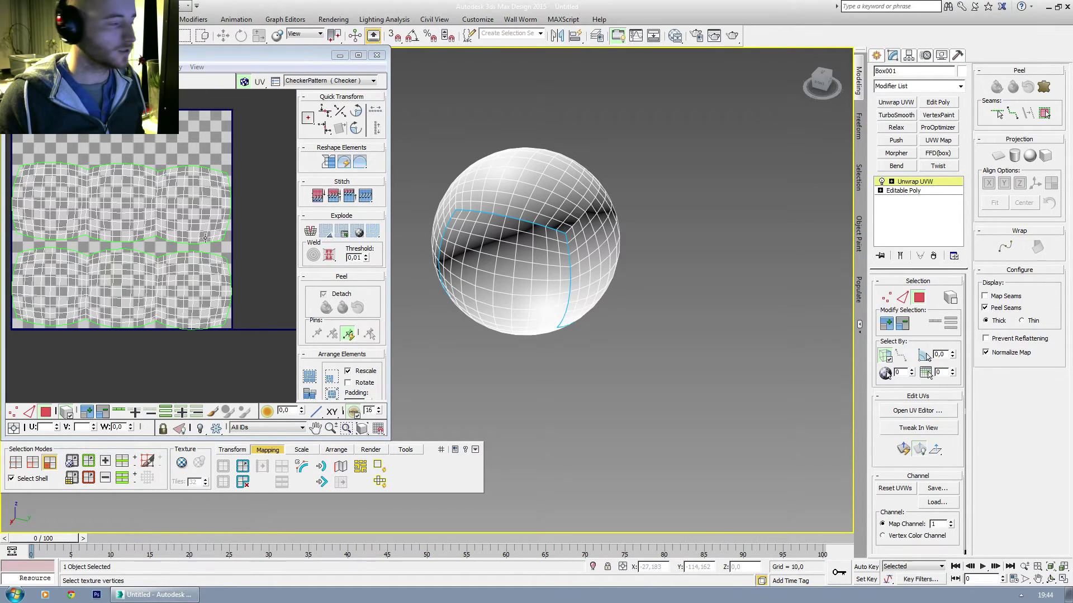
Close the UV editor, remove the Unwrap UVW modifier and delete the spherified-box sphere.
middle_click_drag(171, 248, 194, 252)
left_click(377, 55)
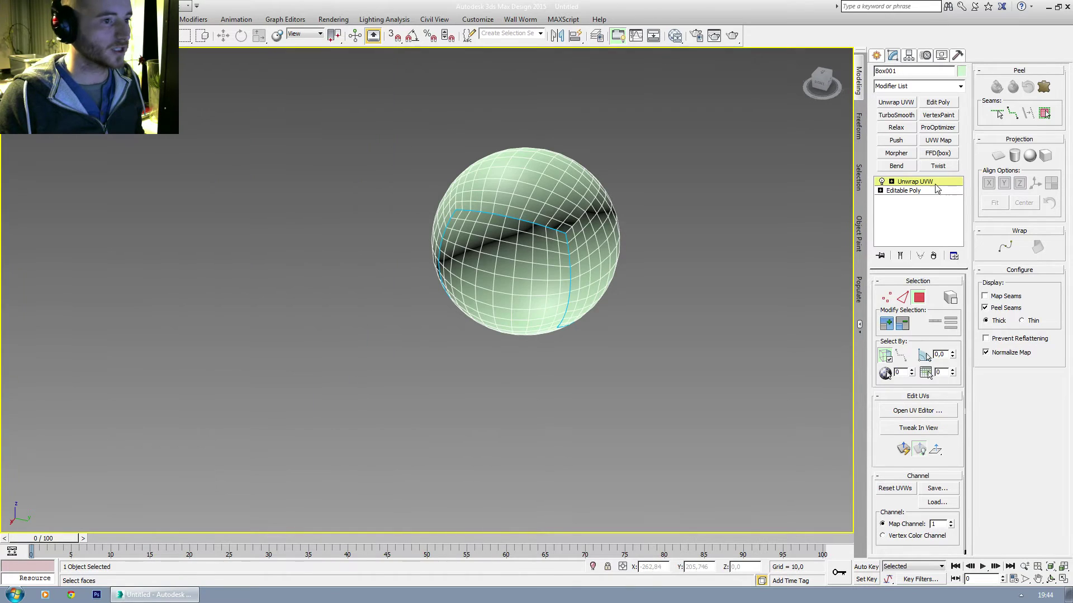
left_click(934, 256)
middle_click_drag(545, 250, 533, 269)
key("Delete")
Create a standard primitive sphere at the grid centre with radius 64 and 16 segments.
left_click(875, 55)
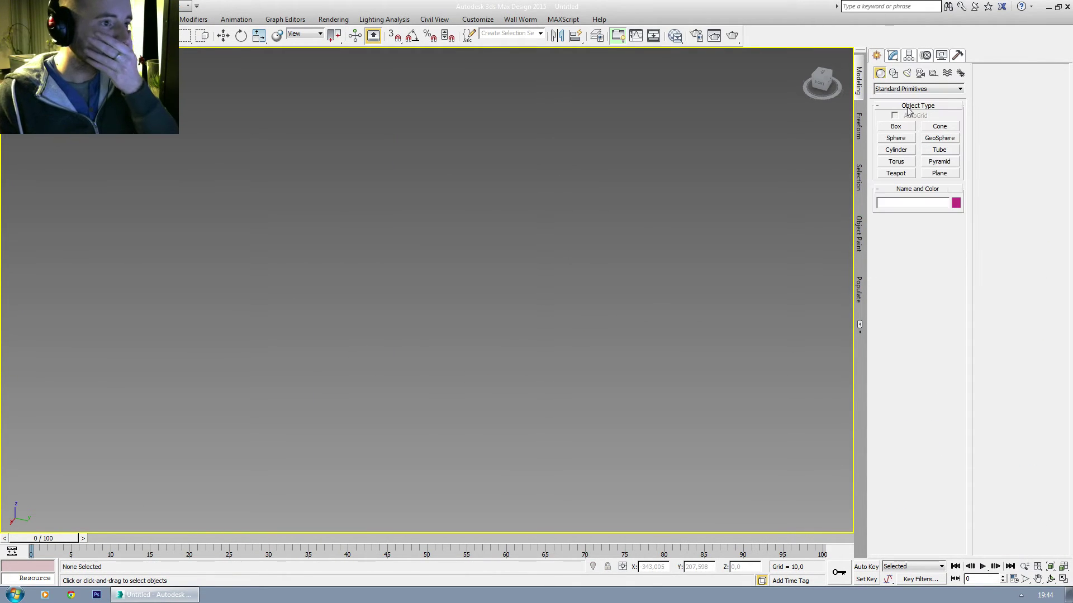
left_click(896, 138)
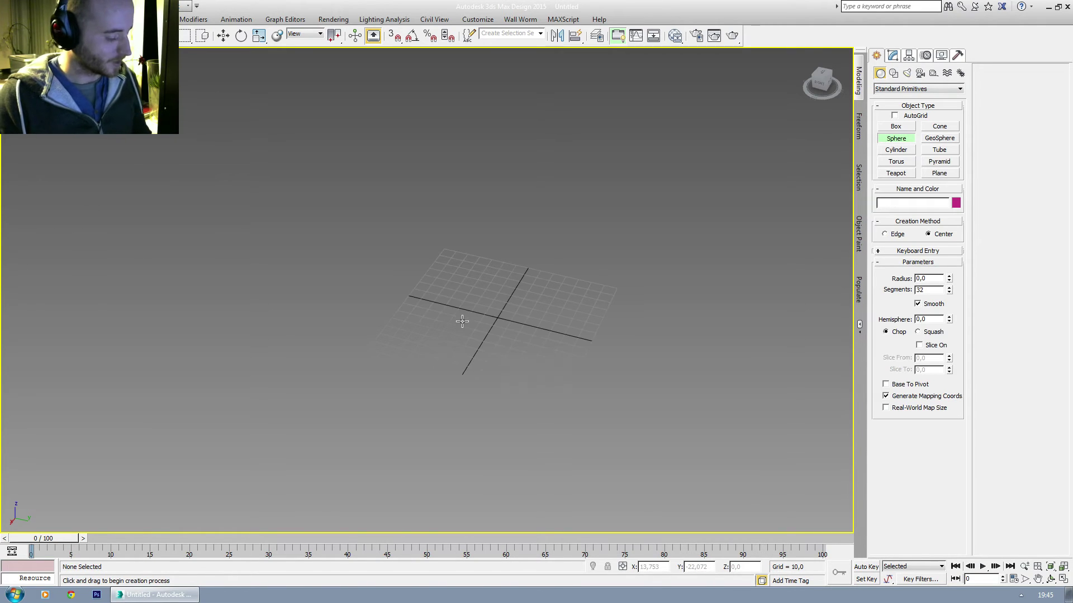
left_click_drag(487, 317, 564, 332)
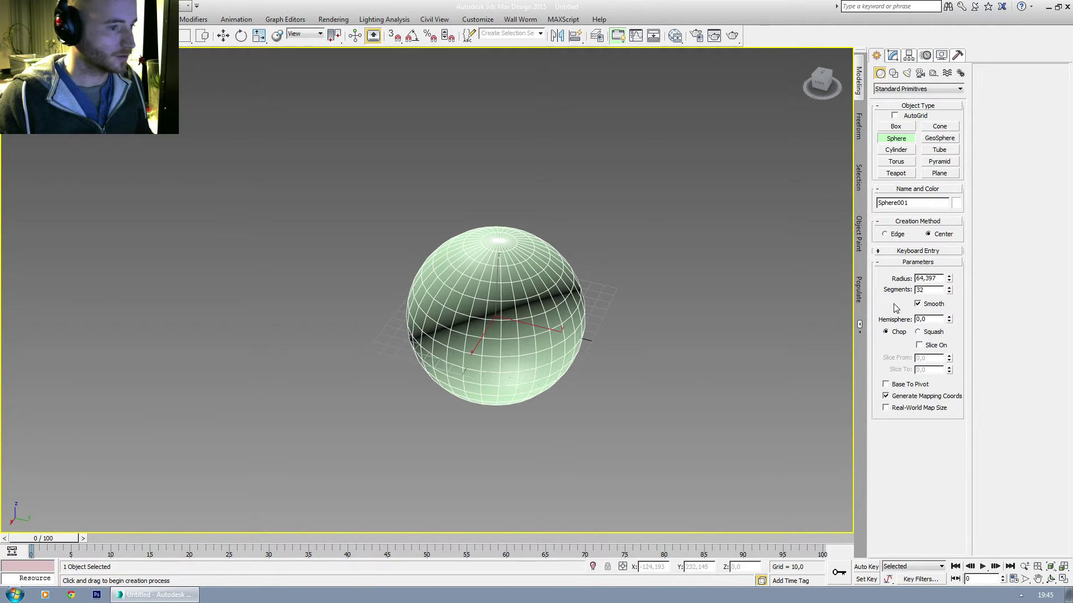
left_click_drag(934, 280, 890, 277)
type("64")
key("Tab")
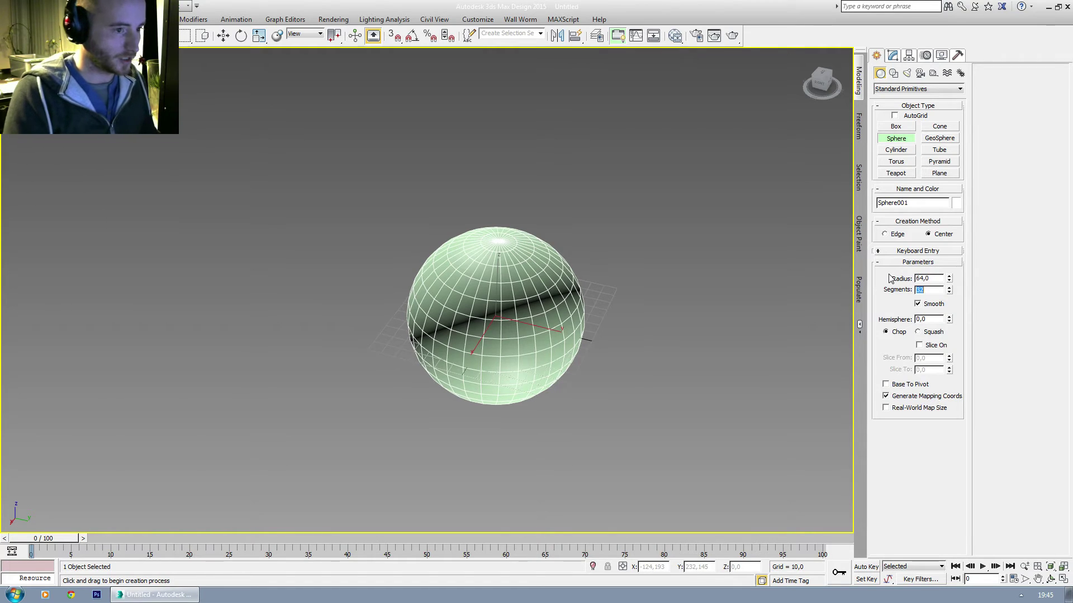
type("1")
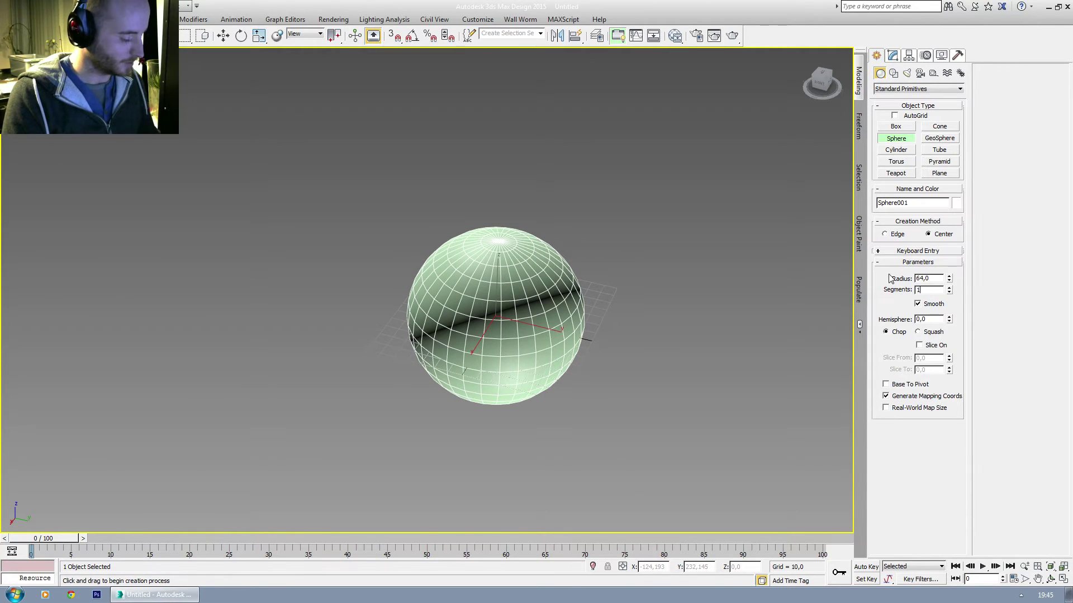
type("6")
key("Return")
Inspect the primitive sphere's default UV layout through a temporary Unwrap UVW modifier and remove that modifier.
middle_click_drag(625, 288, 597, 396, "alt")
left_click(893, 55)
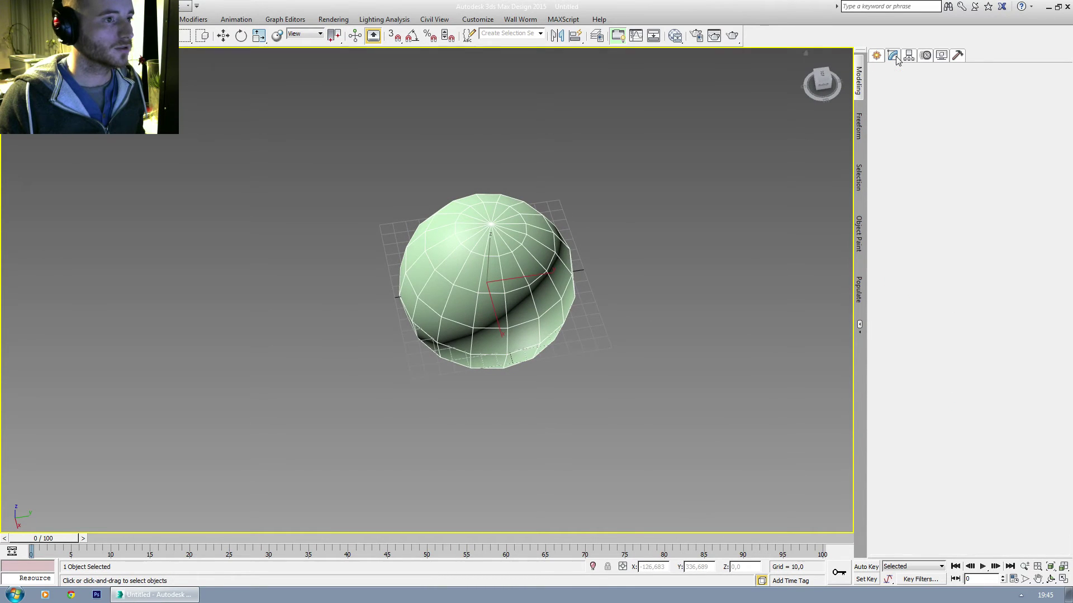
middle_click_drag(605, 268, 580, 258, "alt")
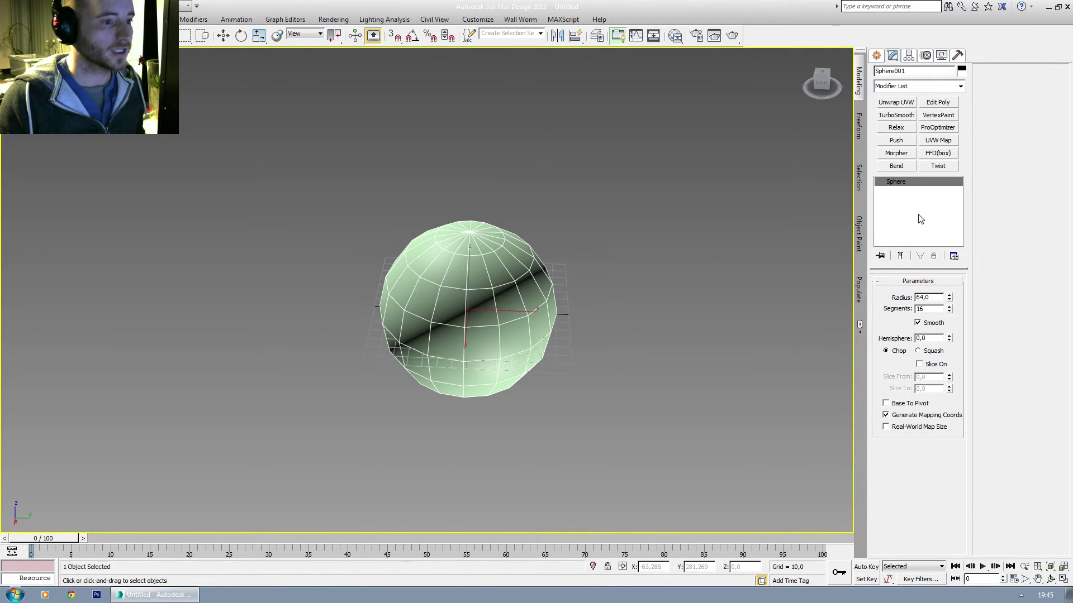
left_click(898, 103)
left_click(918, 410)
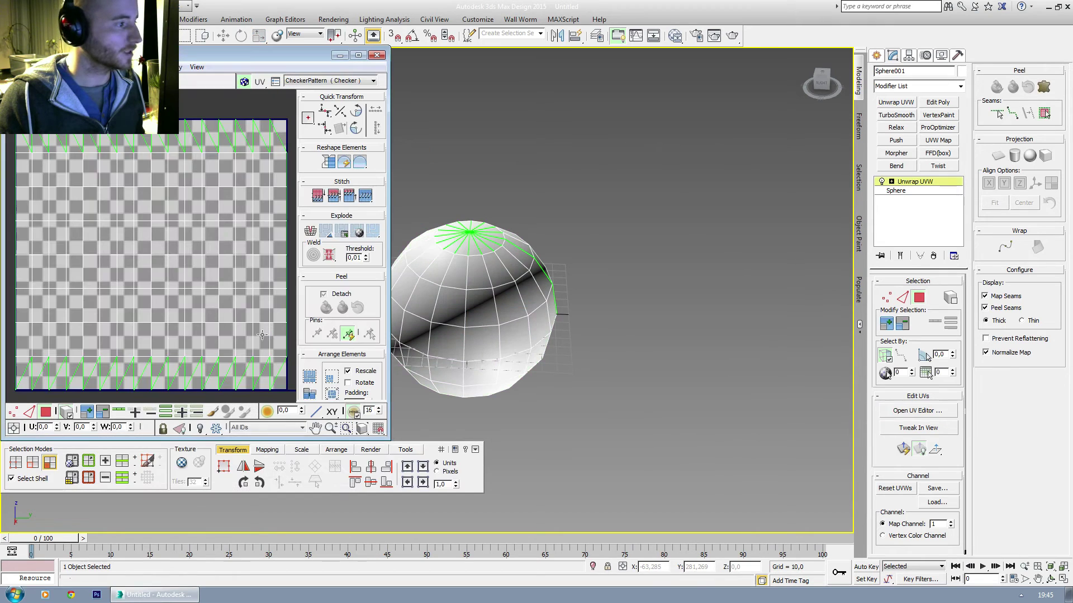
scroll(246, 347, "down", 3)
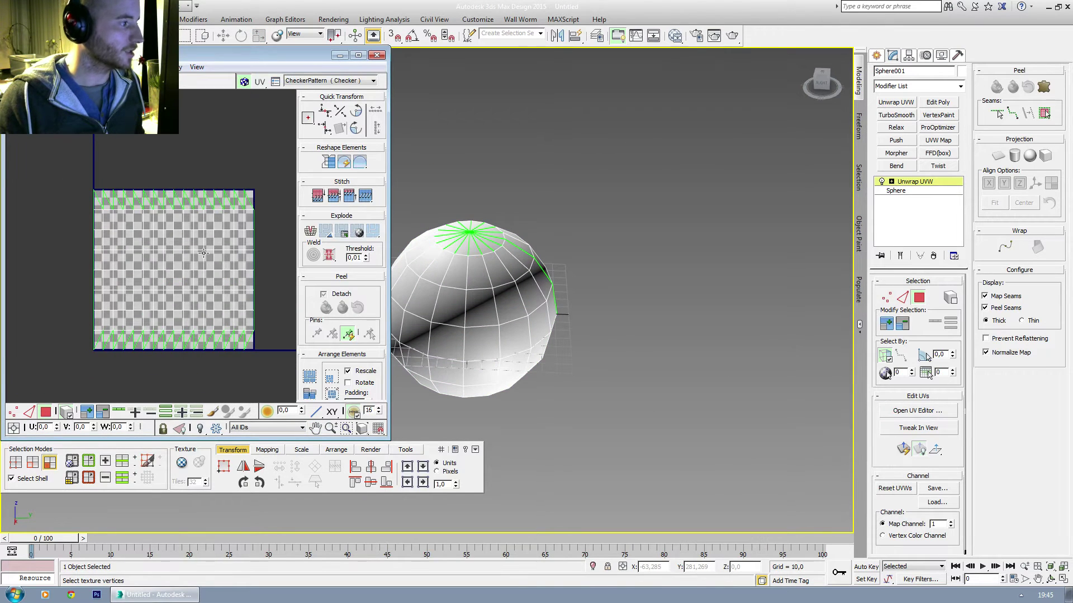
left_click(377, 55)
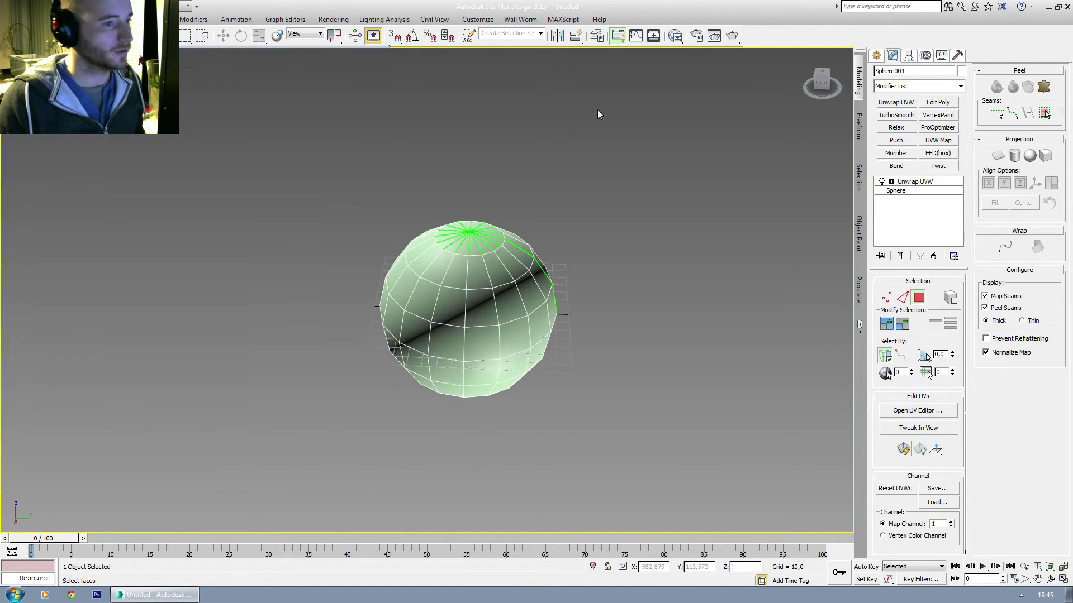
left_click(933, 256)
Hide the viewport grid and convert the sphere to an Editable Poly.
mouse_move(495, 359)
middle_mouse_down()
mouse_move(483, 335)
mouse_move(434, 369)
middle_mouse_up()
key("g")
scroll(484, 342, "up", 3)
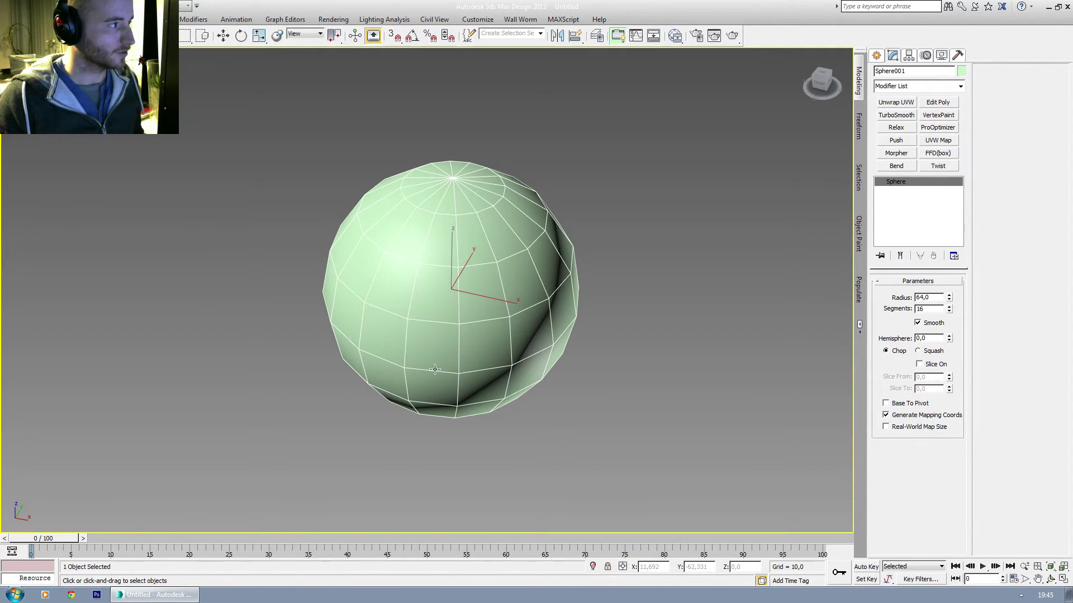
right_click(906, 191)
left_click(916, 273)
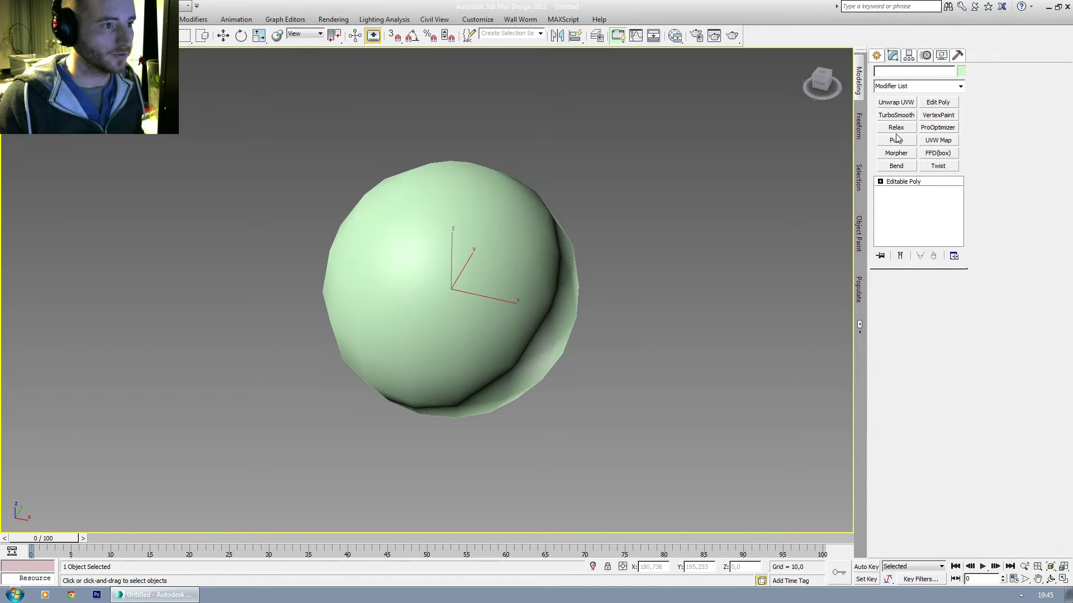
Apply a new Unwrap UVW modifier to the sphere in edge selection and turn off the Map Seams display.
left_click(899, 103)
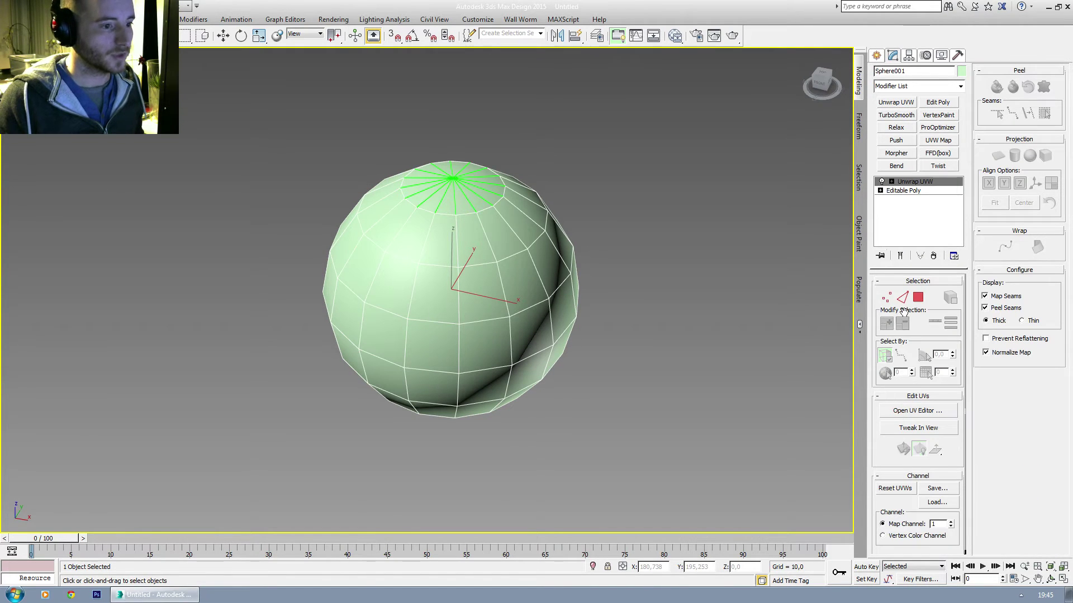
left_click(905, 301)
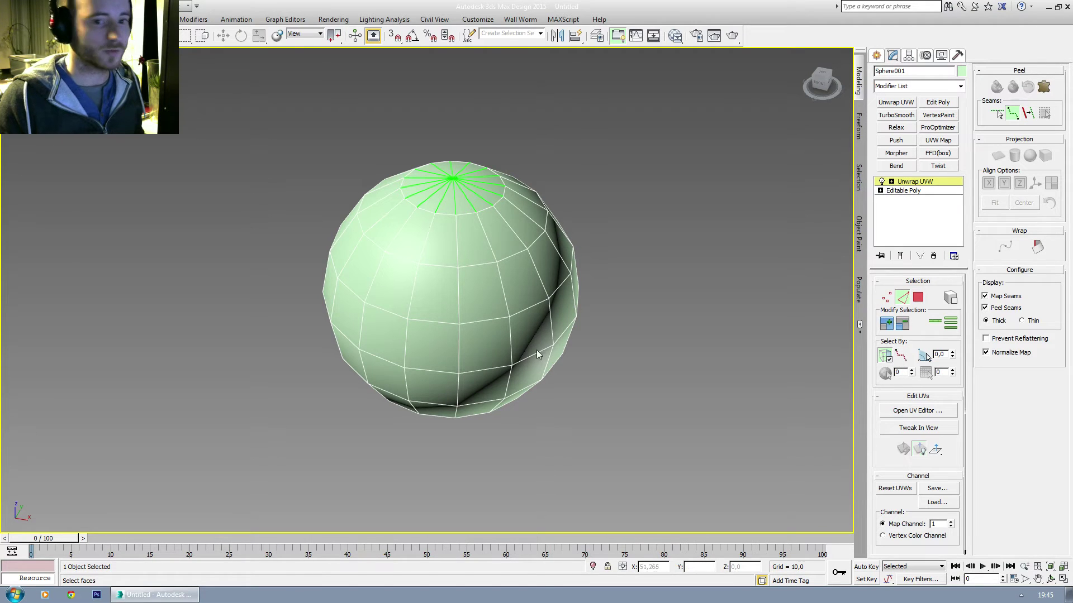
middle_click_drag(477, 363, 476, 287, "alt")
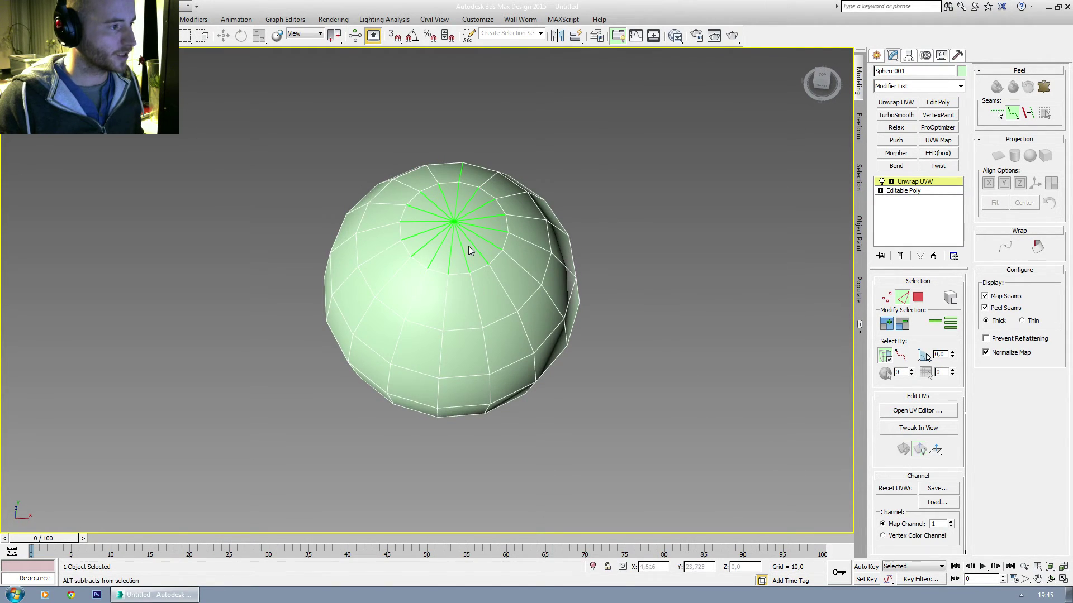
middle_click_drag(468, 245, 315, 203, "alt")
middle_click_drag(287, 189, 491, 283, "alt")
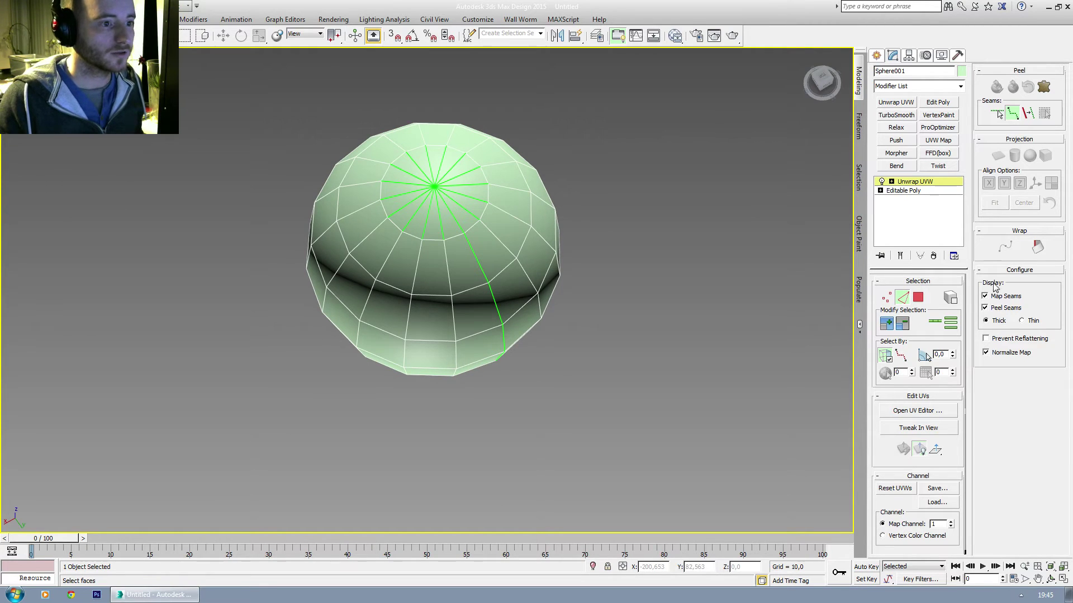
left_click(985, 297)
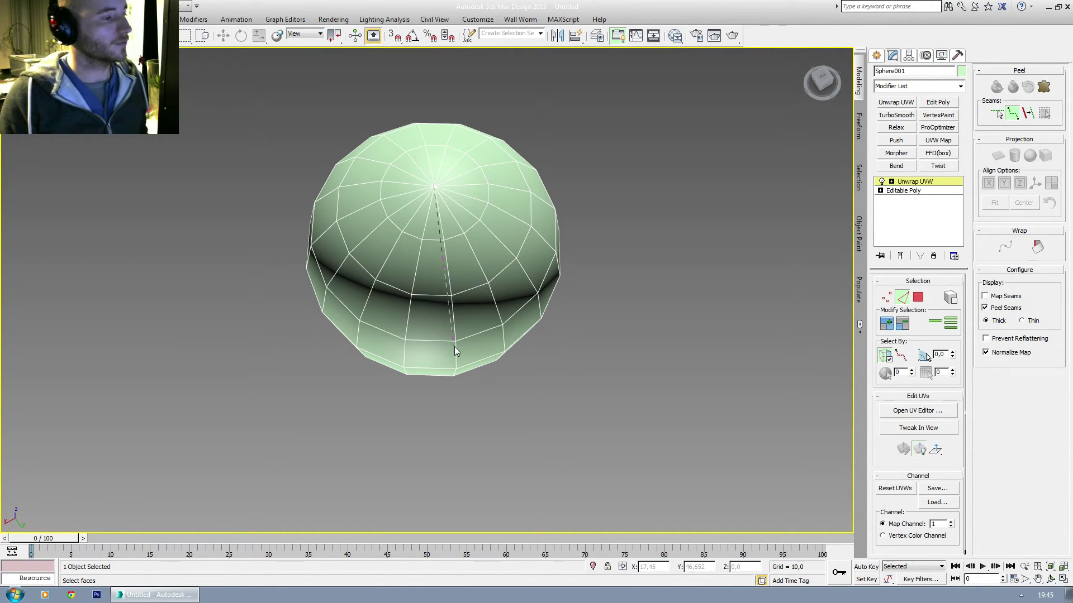
Mark a point-to-point peel seam from pole to pole, plus short seams along alternate edges around the second pole.
middle_click_drag(456, 343, 450, 257, "alt")
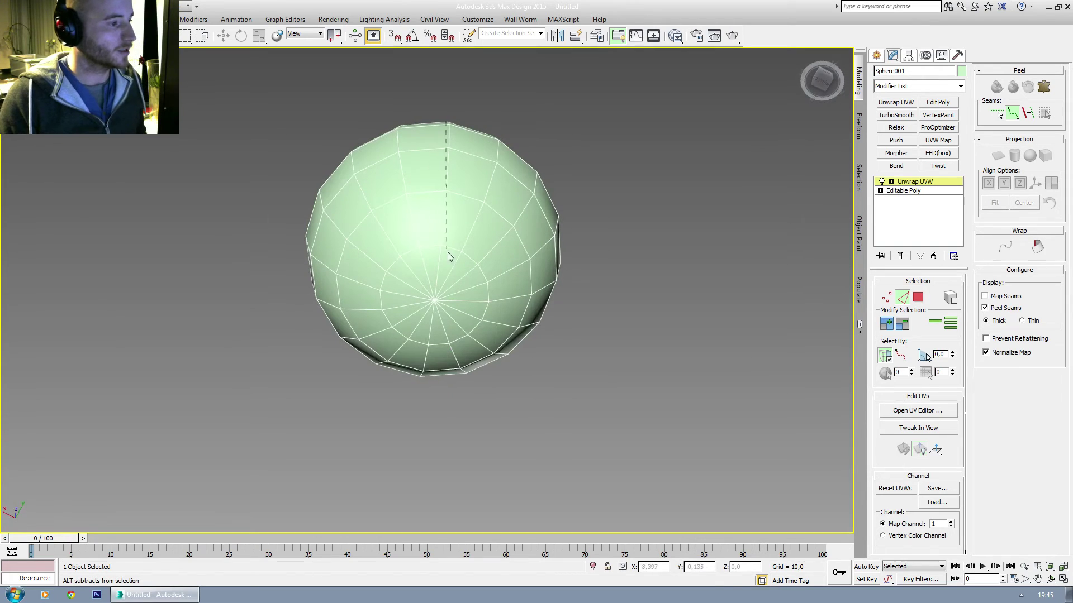
left_click(437, 302)
scroll(427, 301, "up", 3)
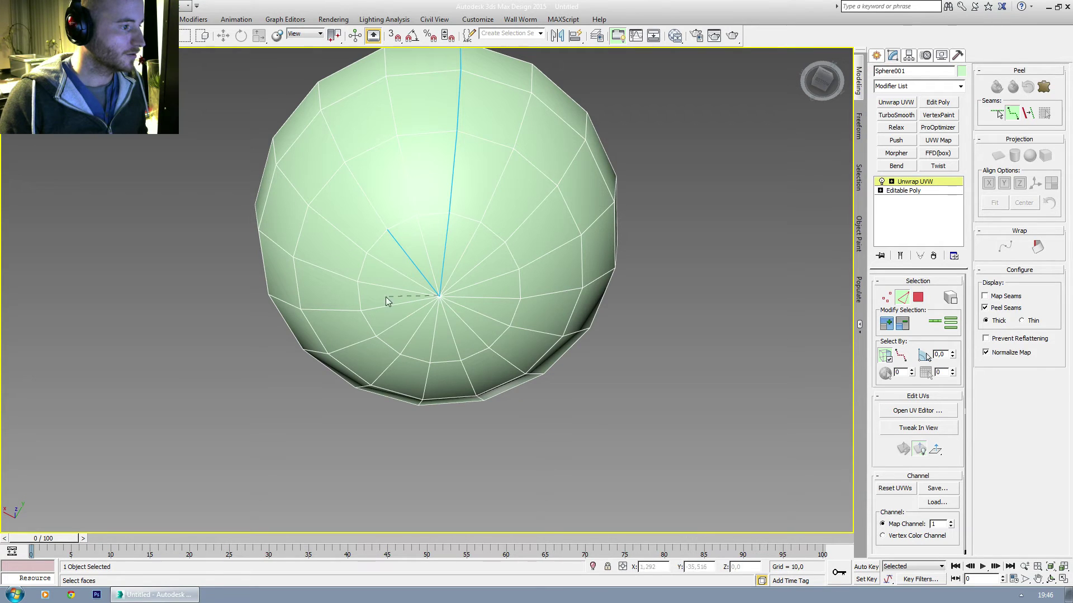
left_click(357, 281)
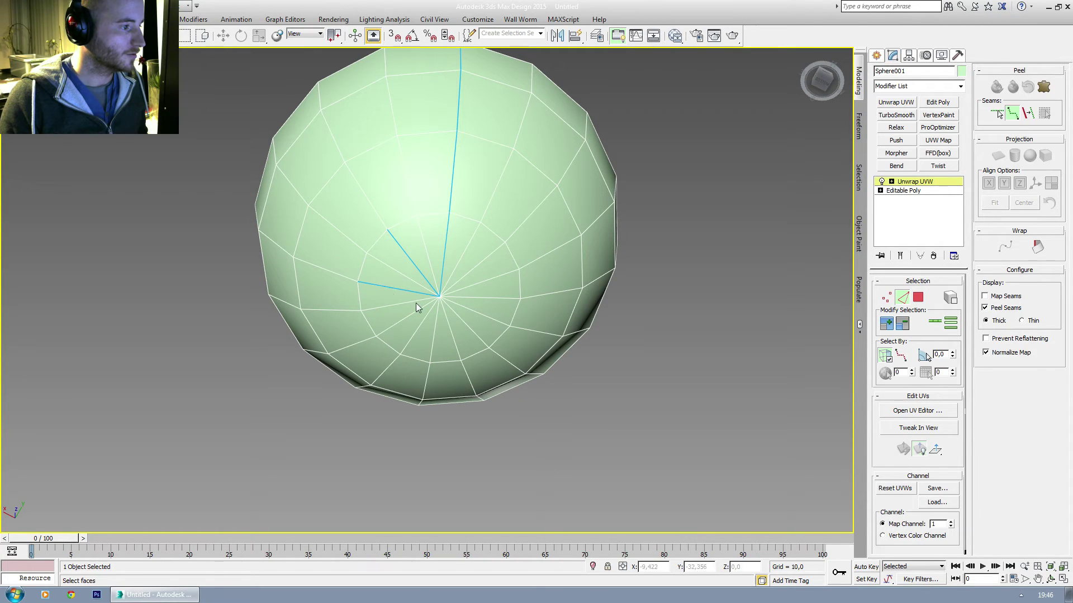
left_click(376, 335)
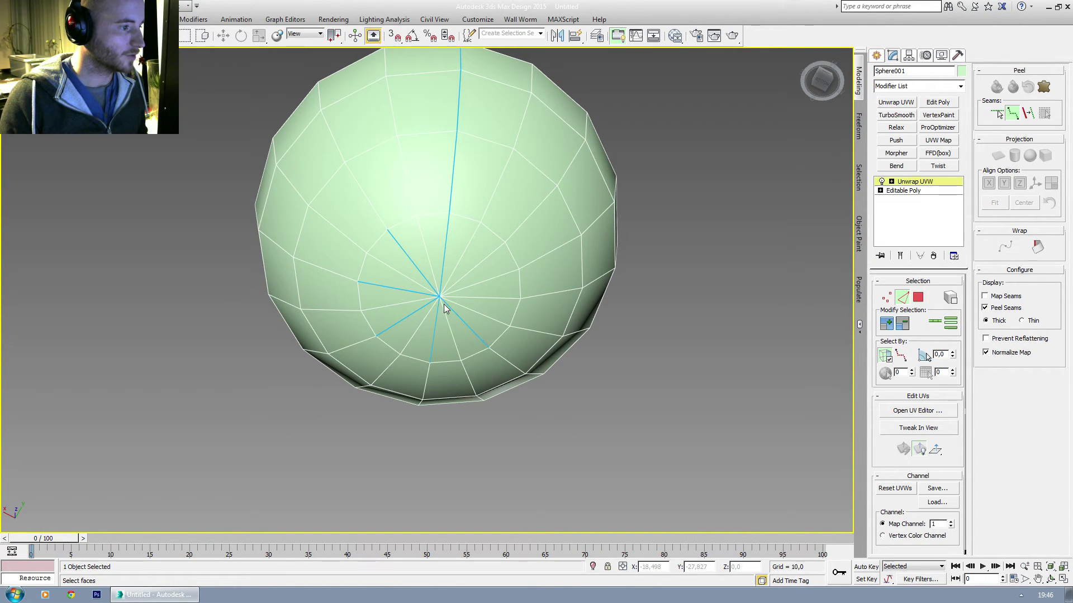
left_click(520, 298)
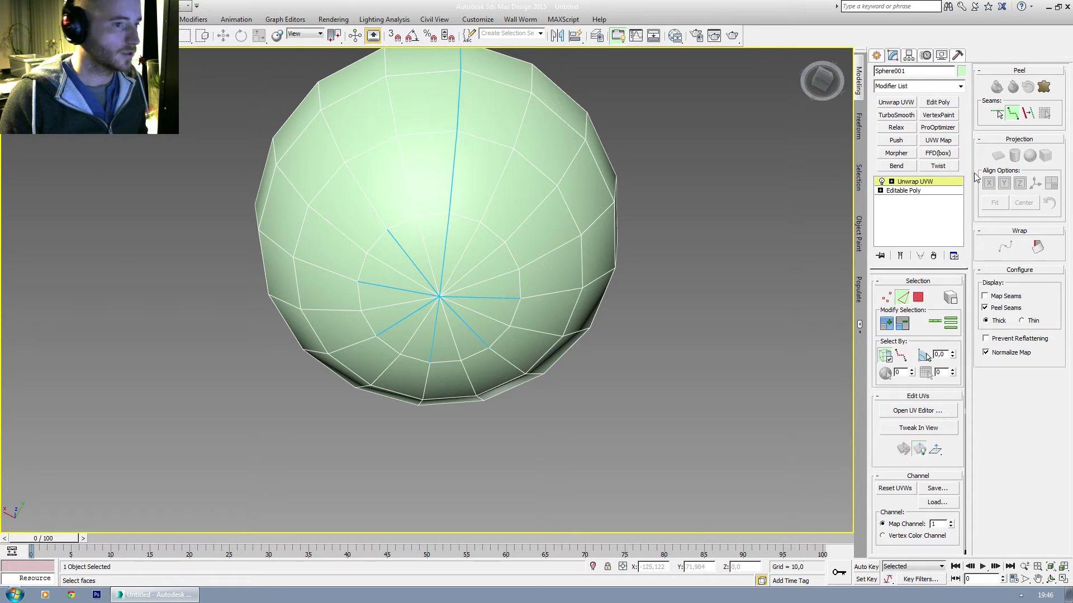
Mark short peel seams along alternate edges radiating from the sphere's remaining pole, as far as the first edge ring.
left_click(998, 114)
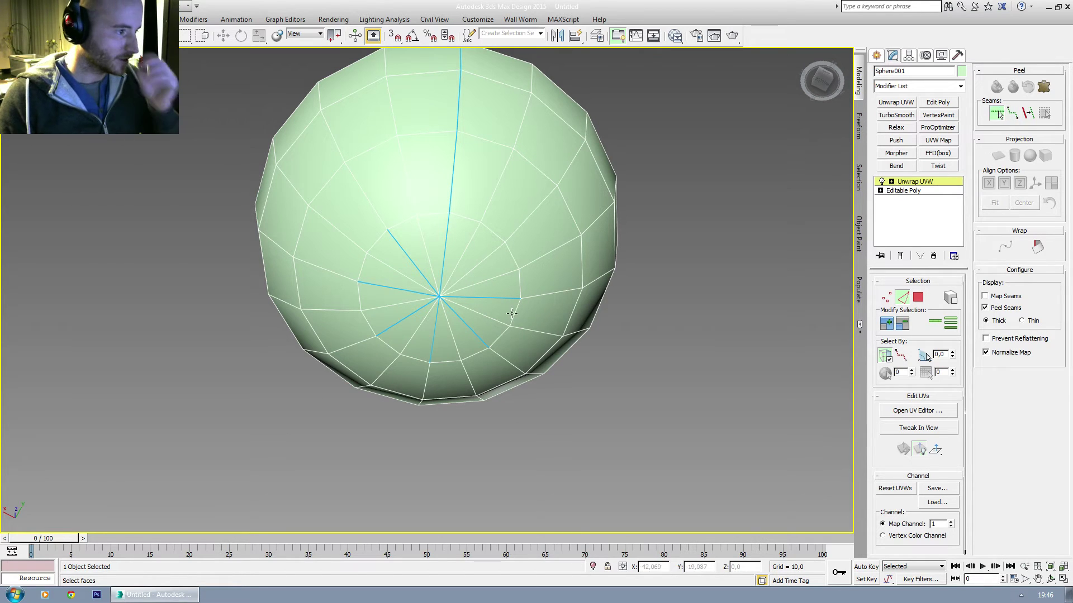
left_click(474, 268)
middle_click_drag(531, 290, 468, 257, "alt")
left_click(479, 221)
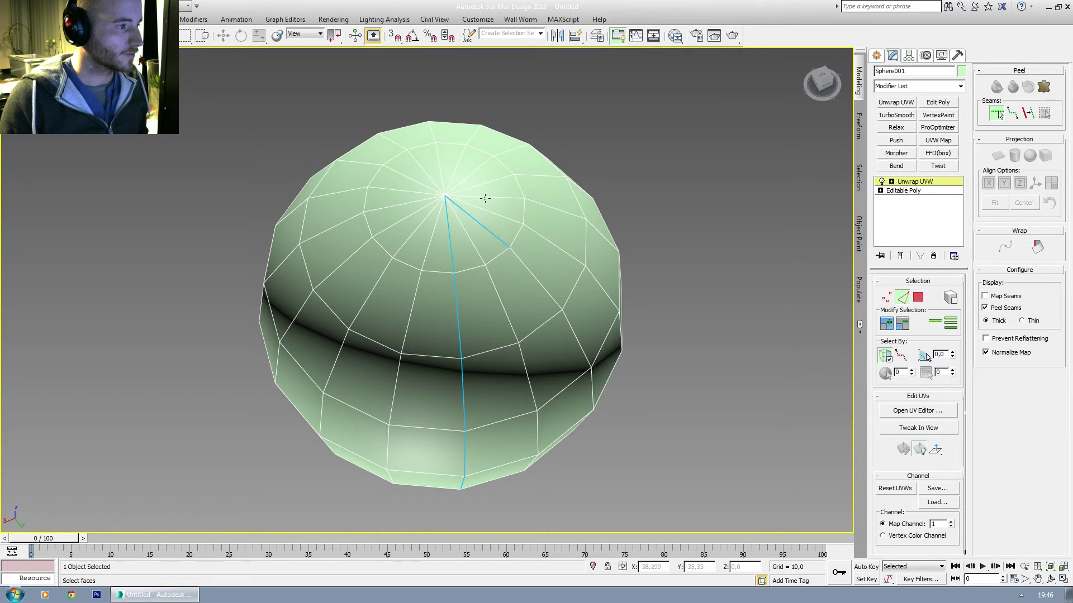
left_click(483, 198)
left_click(463, 179)
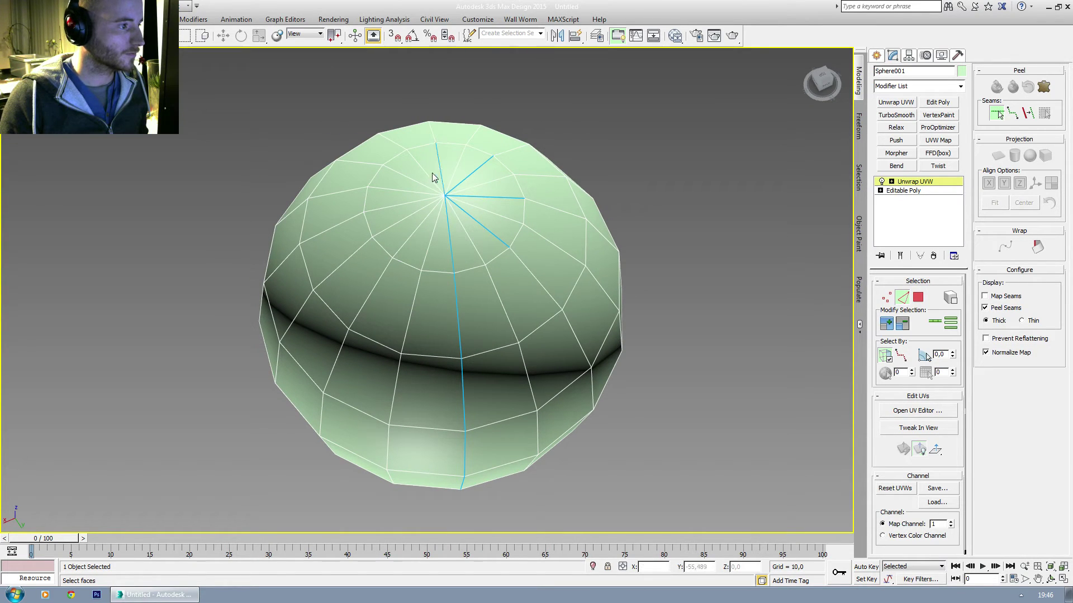
left_click(414, 180)
left_click(422, 222)
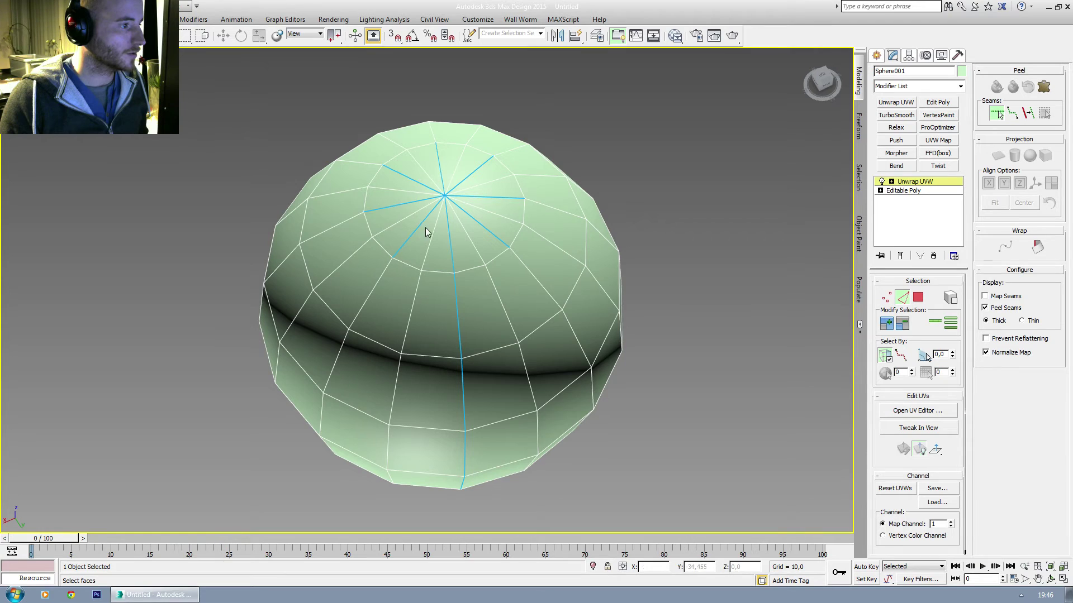
middle_click_drag(477, 284, 481, 262)
scroll(477, 293, "down", 4)
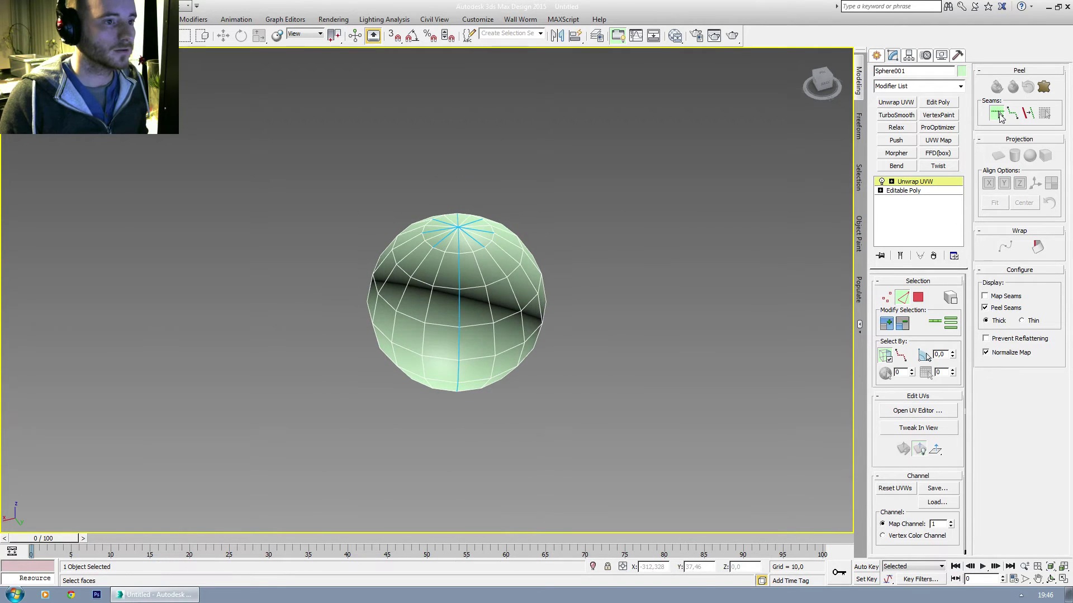
left_click(997, 113)
Pelt-map all of the sphere's faces, running the pelt and relax simulations and committing the unwrapped result.
left_click(918, 297)
middle_click_drag(513, 313, 508, 323)
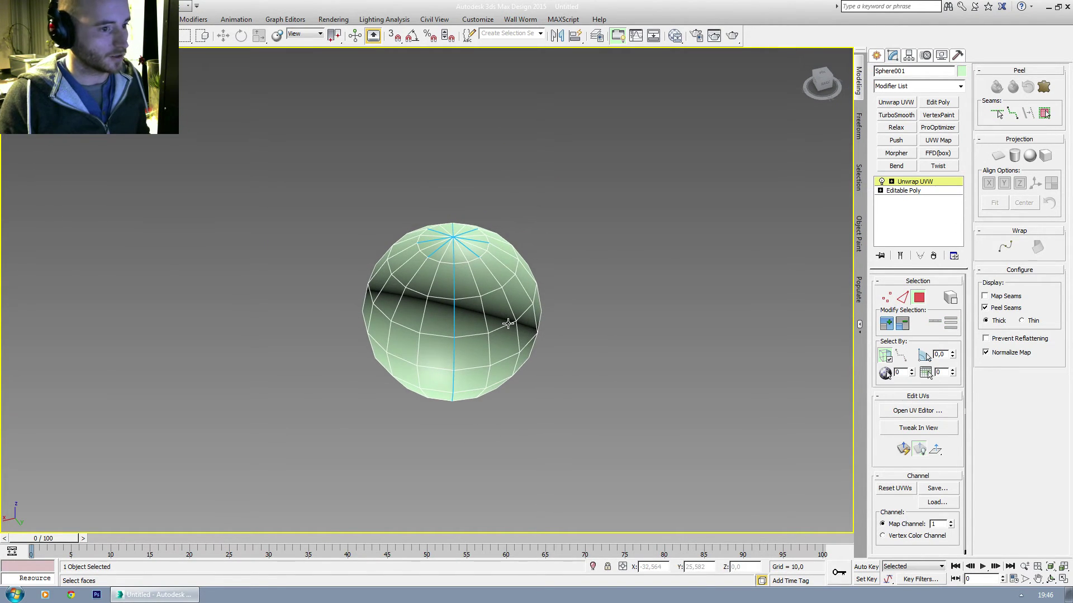
key("ctrl+a")
left_click(1043, 87)
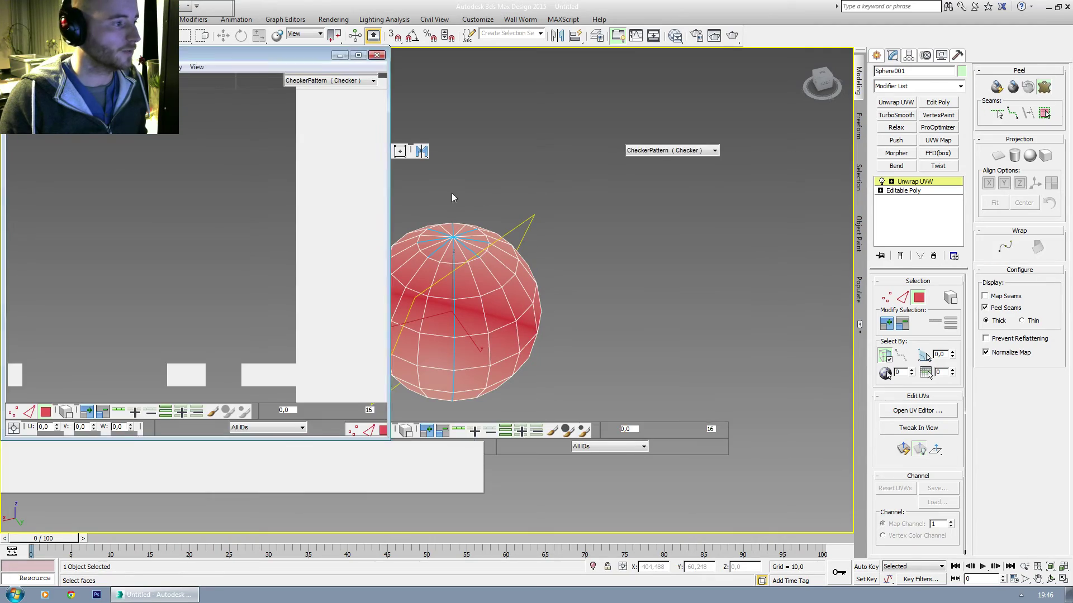
left_click(517, 186)
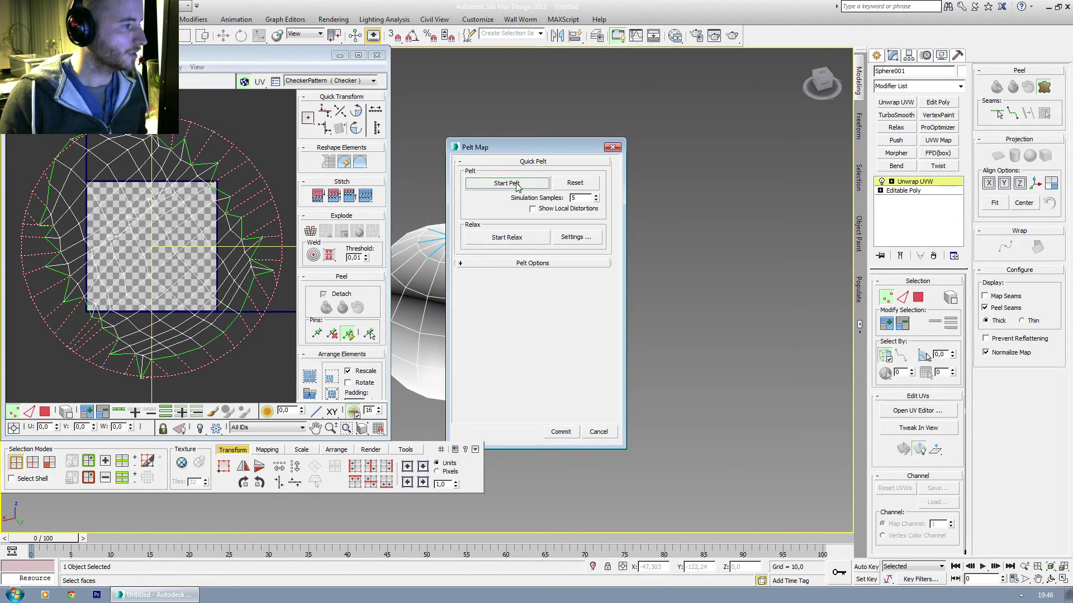
left_click(506, 238)
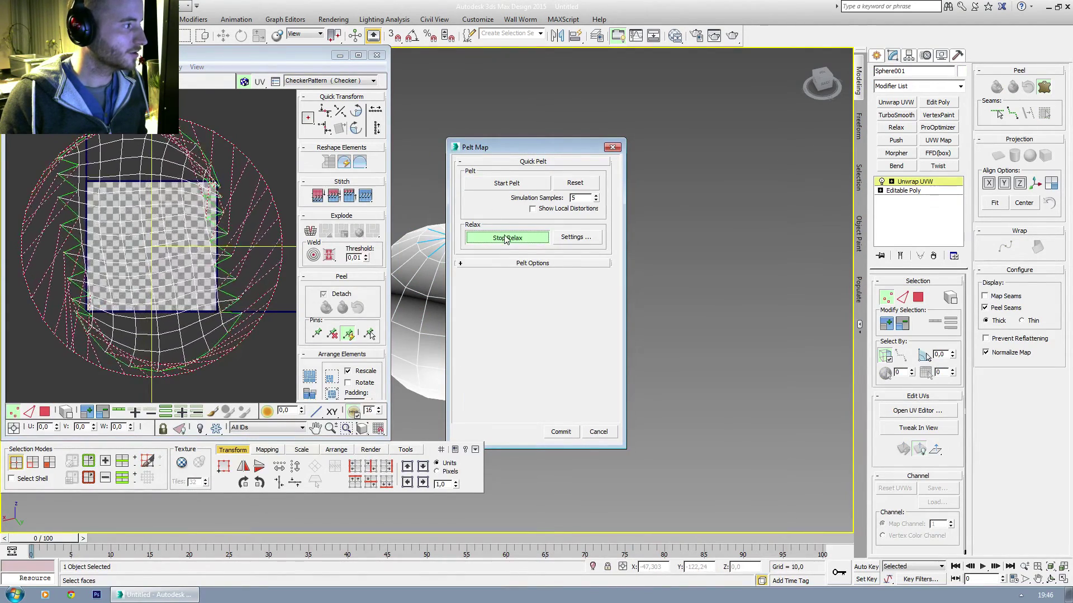
left_click(506, 238)
left_click(561, 431)
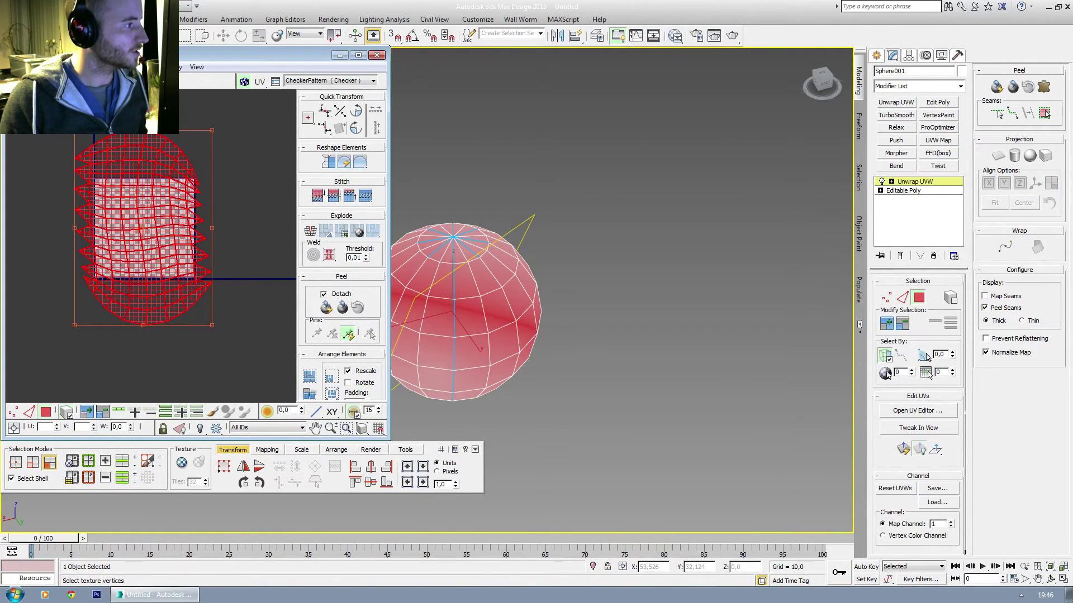
Rotate the pelted UV shell about a quarter turn so it lies horizontally, and deselect its faces.
left_click_drag(143, 130, 72, 219)
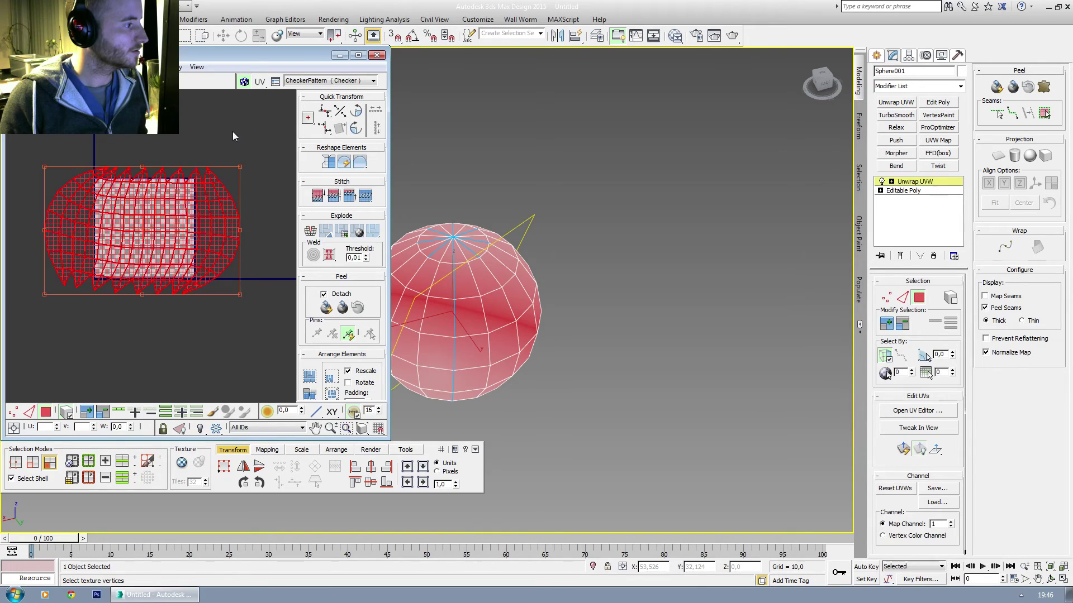
left_click(233, 136)
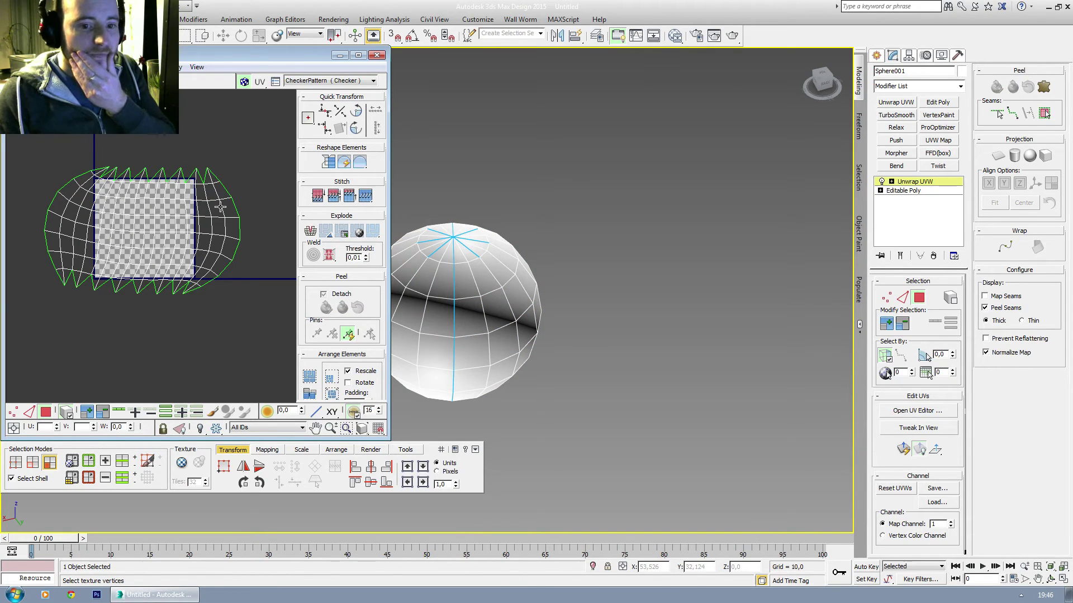
middle_click_drag(219, 213, 220, 199)
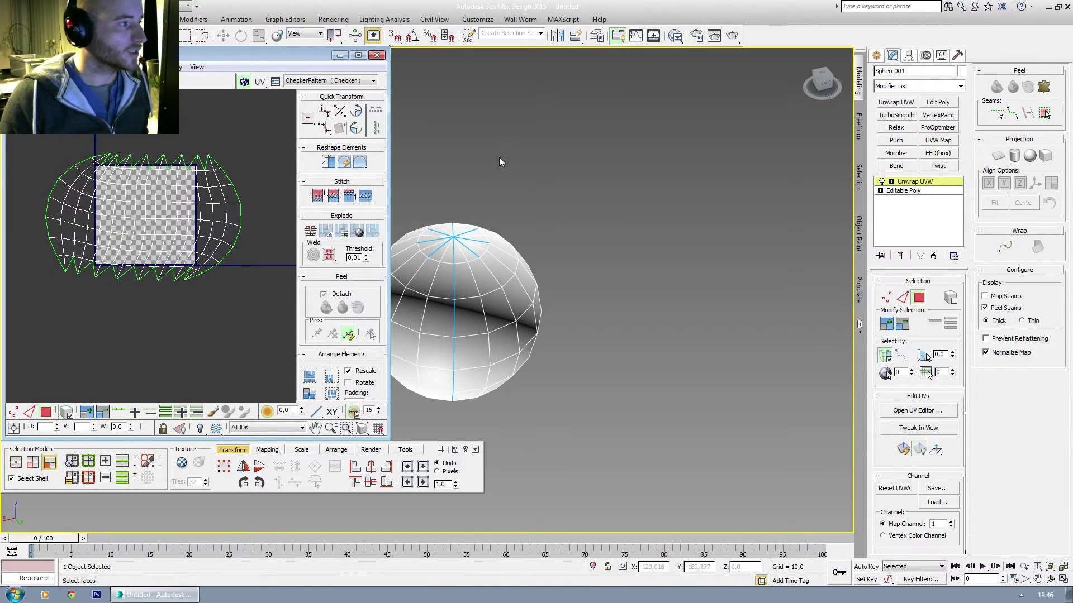
middle_click_drag(585, 259, 698, 229)
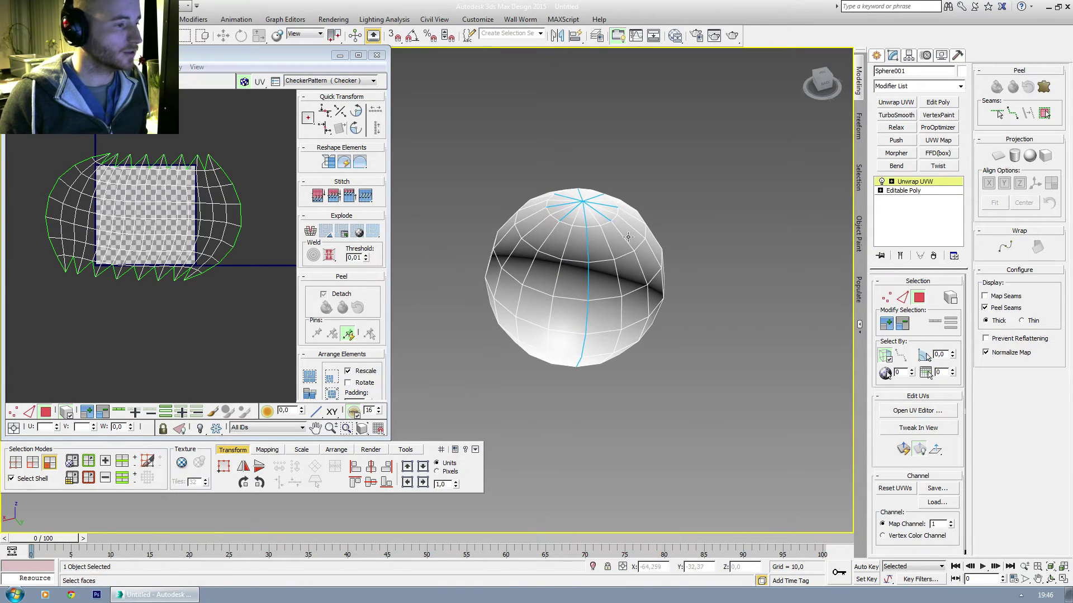
Remove the short spoke seams around the sphere's pole, keeping the long pole-to-pole seam.
middle_click_drag(604, 231, 599, 231, "alt")
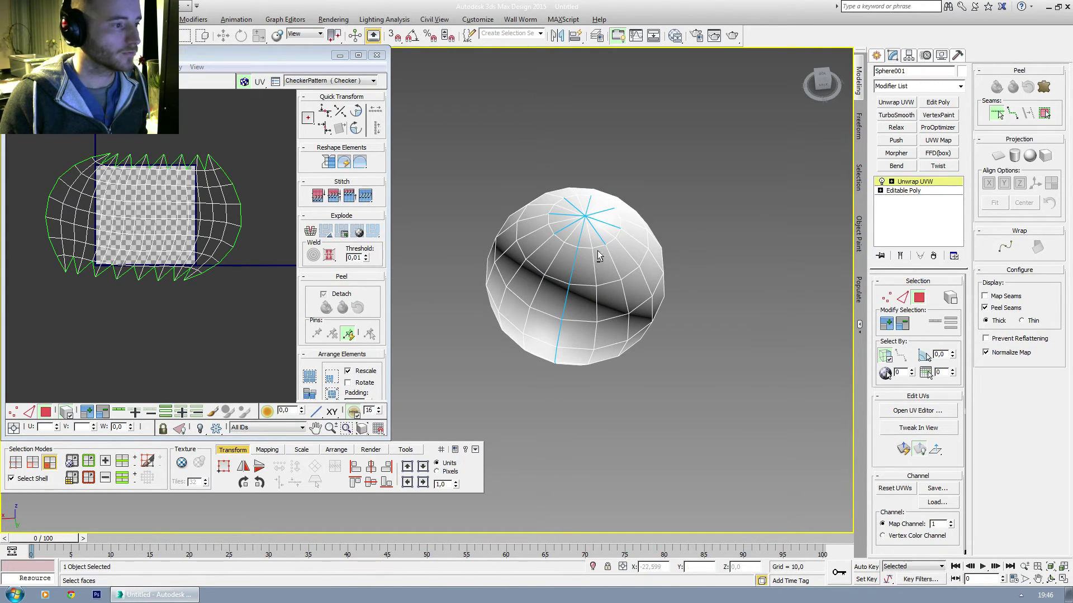
left_click(599, 237, "alt")
left_click(605, 223, "alt")
left_click(600, 211, "alt")
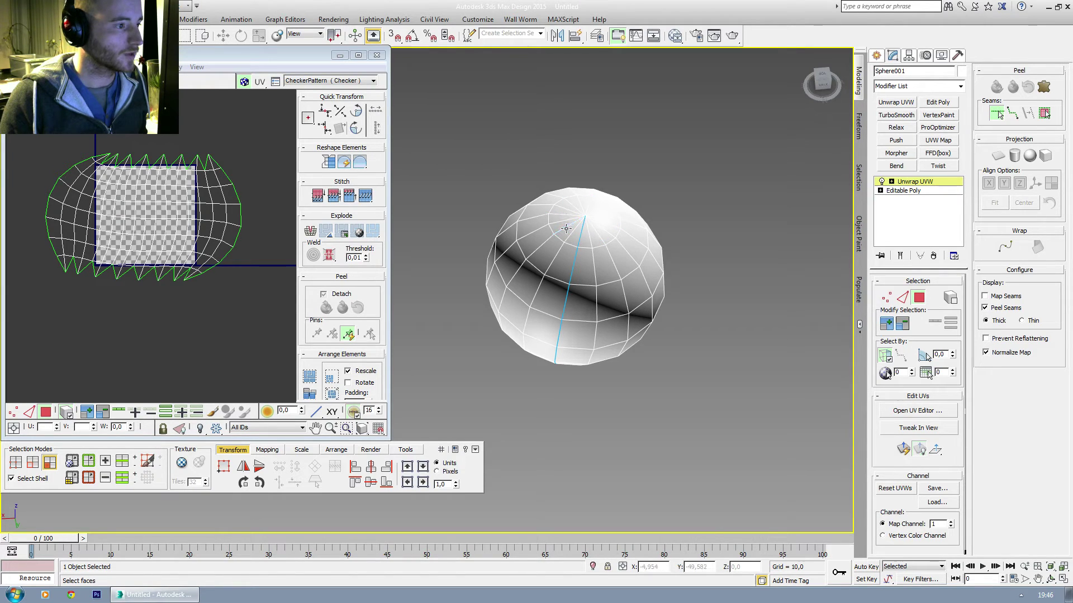
Try marking more widely spaced short seams around the pole, using every third edge.
middle_click_drag(562, 217, 598, 225, "alt")
scroll(567, 254, "up", 3)
left_click(590, 213)
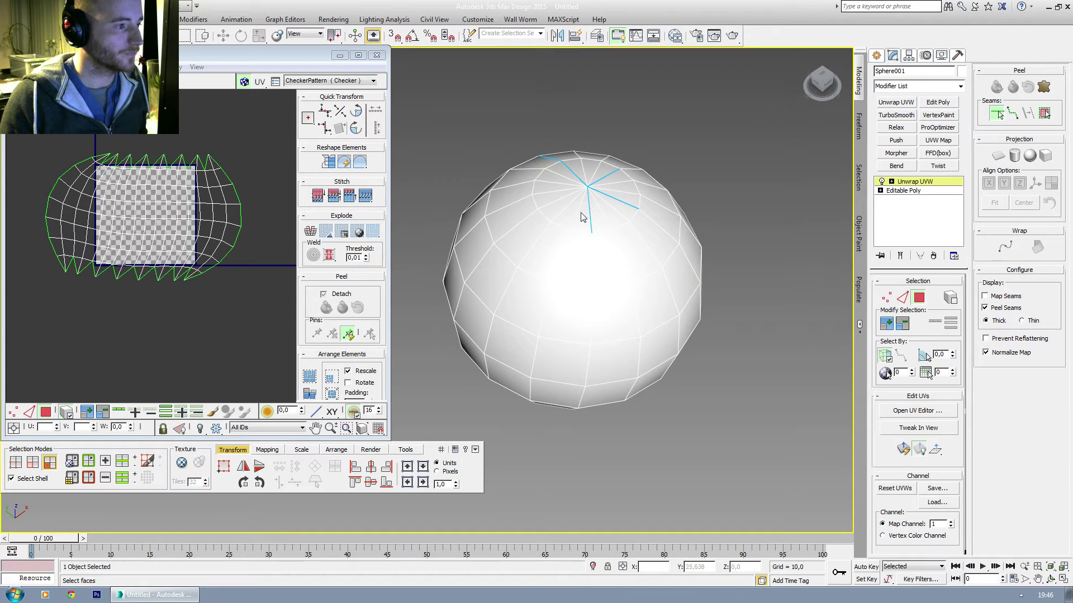
left_click(555, 200)
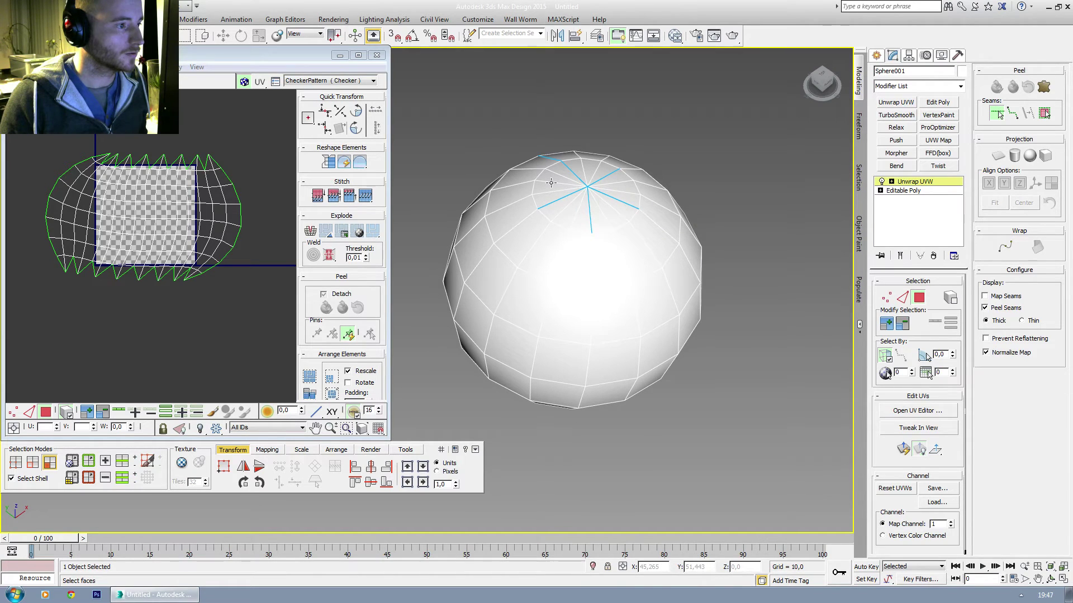
middle_click_drag(551, 183, 532, 264, "alt")
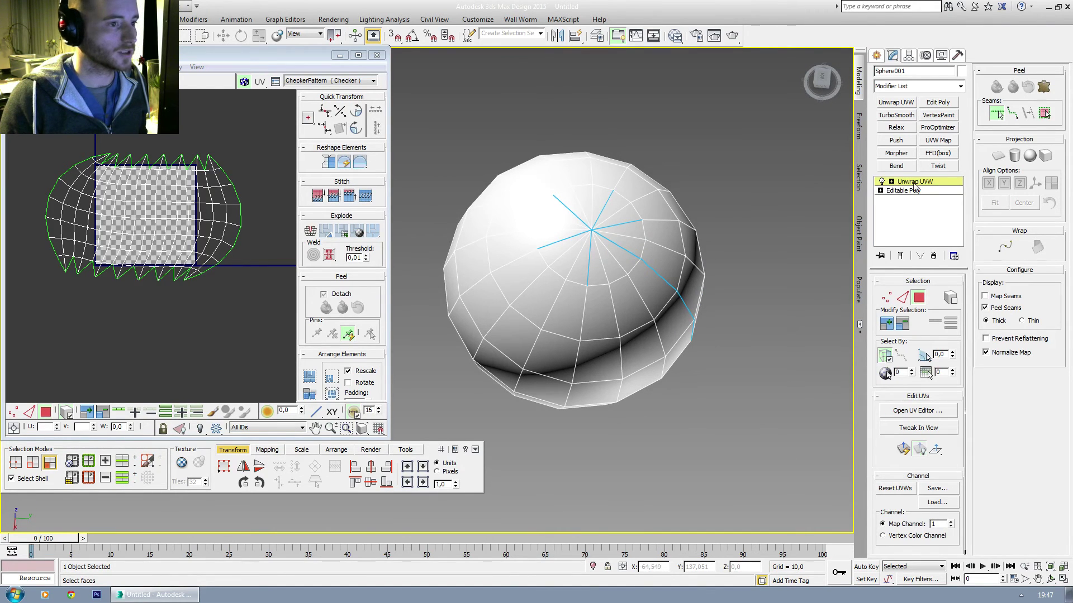
Delete the current sphere and create a new one with a radius of about 53.5 and 18 segments.
left_click(877, 56)
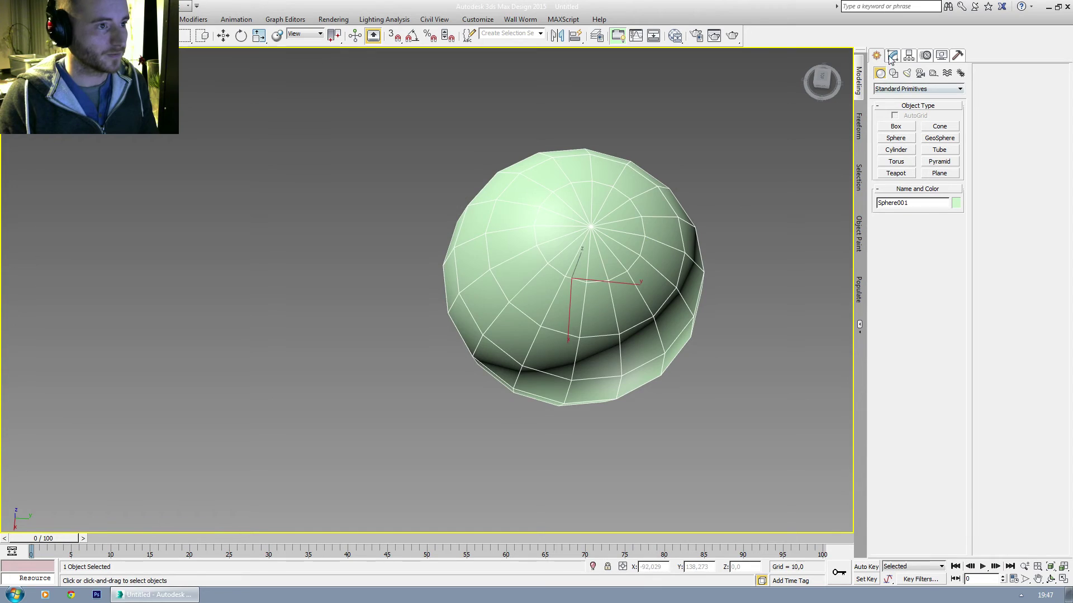
key("Delete")
left_click(896, 138)
left_click_drag(496, 315, 603, 322)
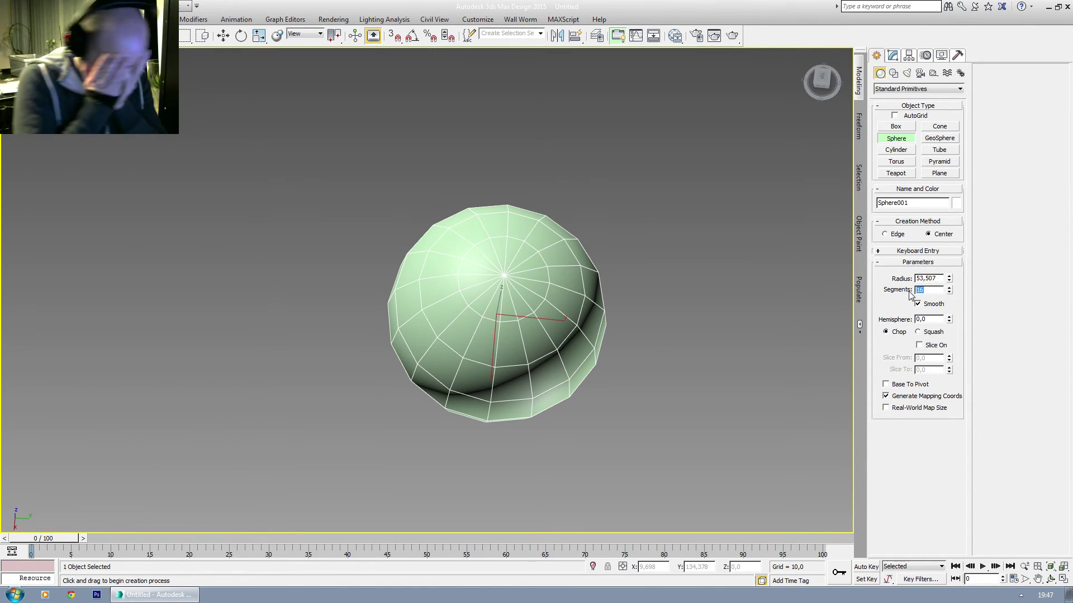
type("18")
key("Return")
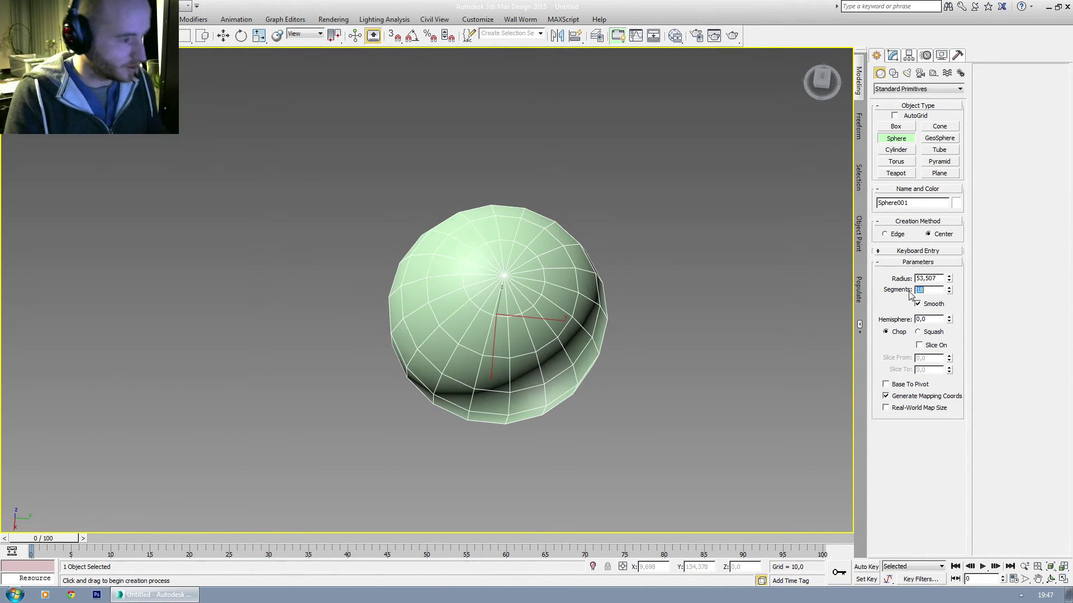
Apply an Unwrap UVW modifier to the new sphere, turn off the Map Seams display, and activate edge selection.
middle_click_drag(491, 405, 564, 268, "alt")
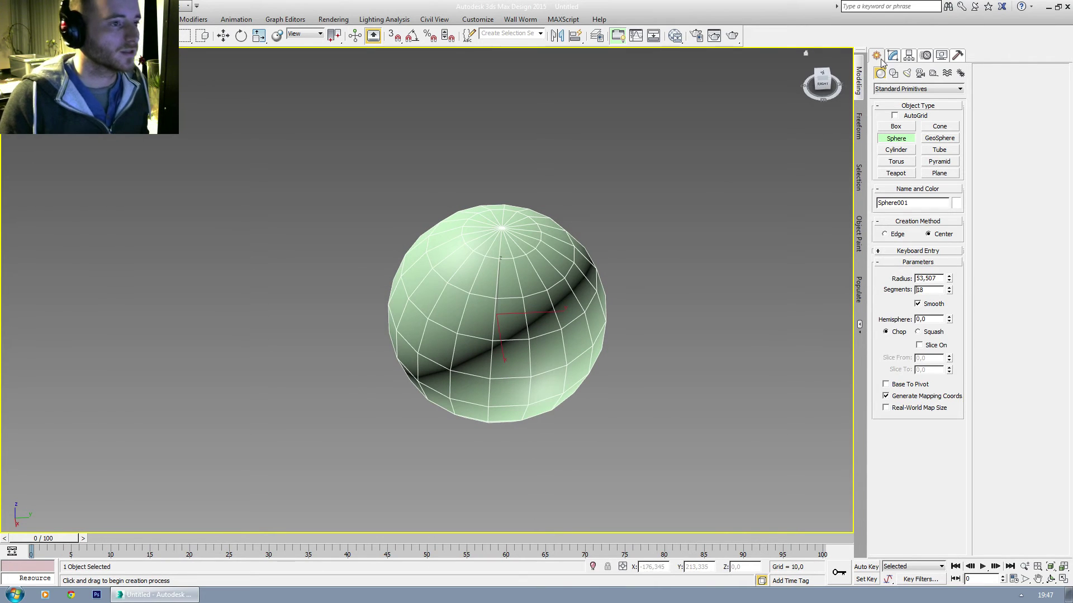
left_click(892, 55)
left_click(896, 102)
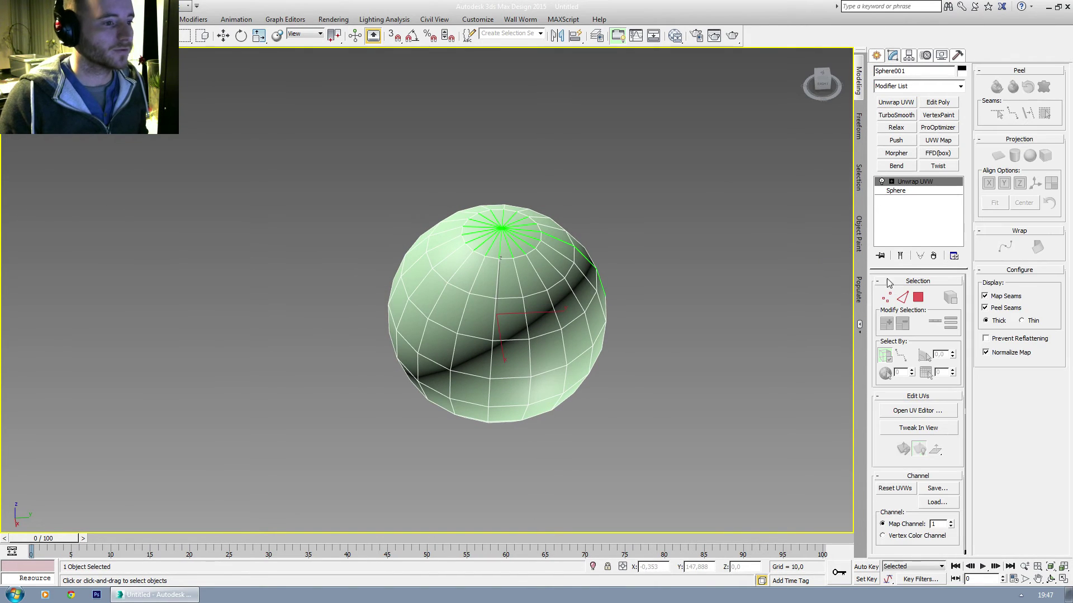
middle_click_drag(660, 303, 599, 328, "alt")
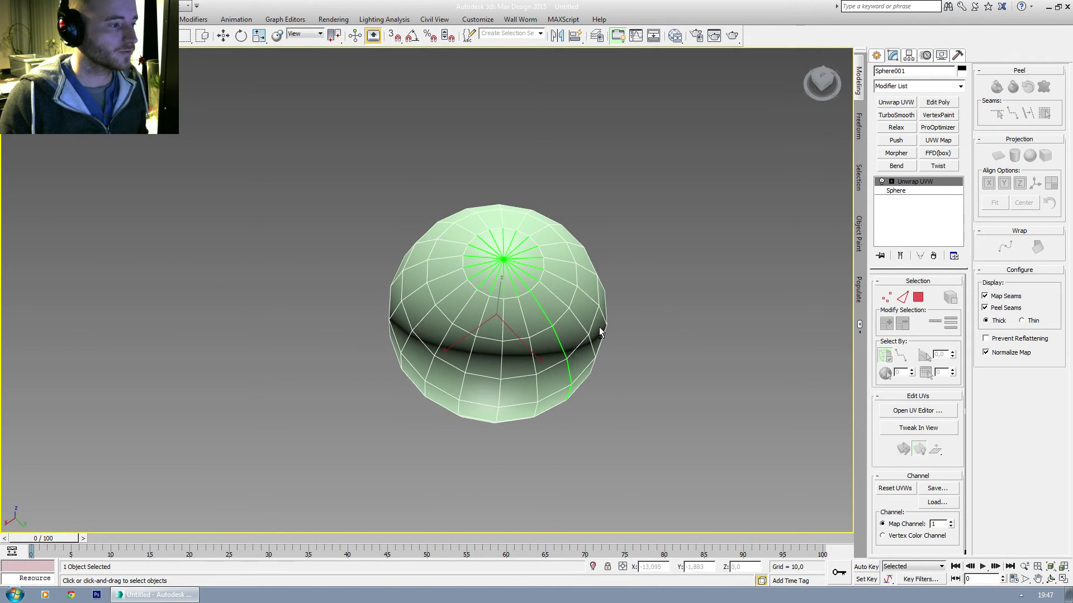
left_click(991, 295)
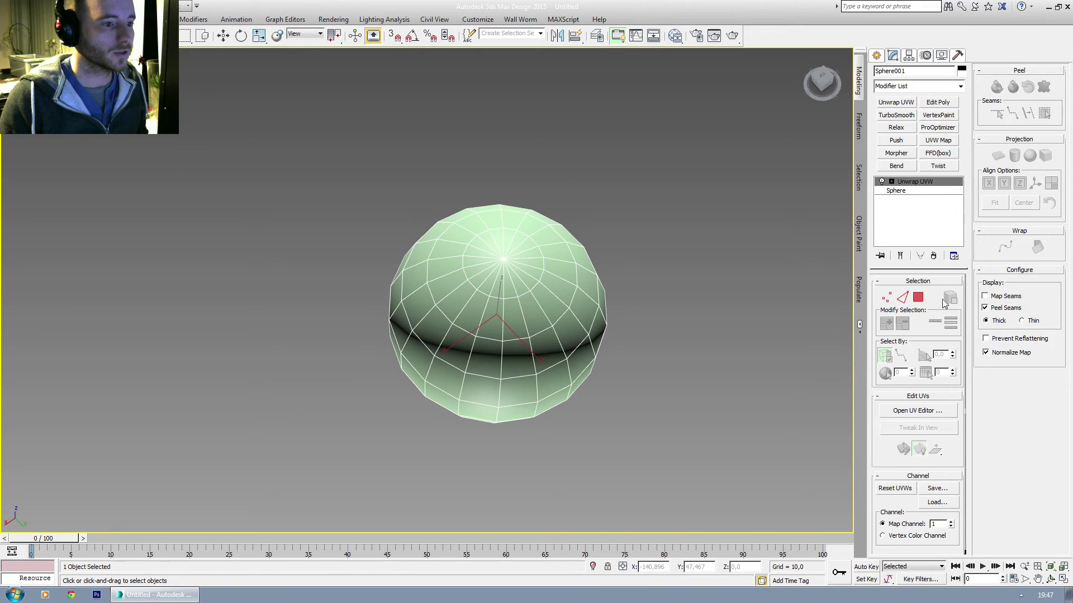
left_click(902, 297)
Mark peel seams along every third edge around the first pole, extending one spoke to the second edge ring.
scroll(550, 271, "up", 2)
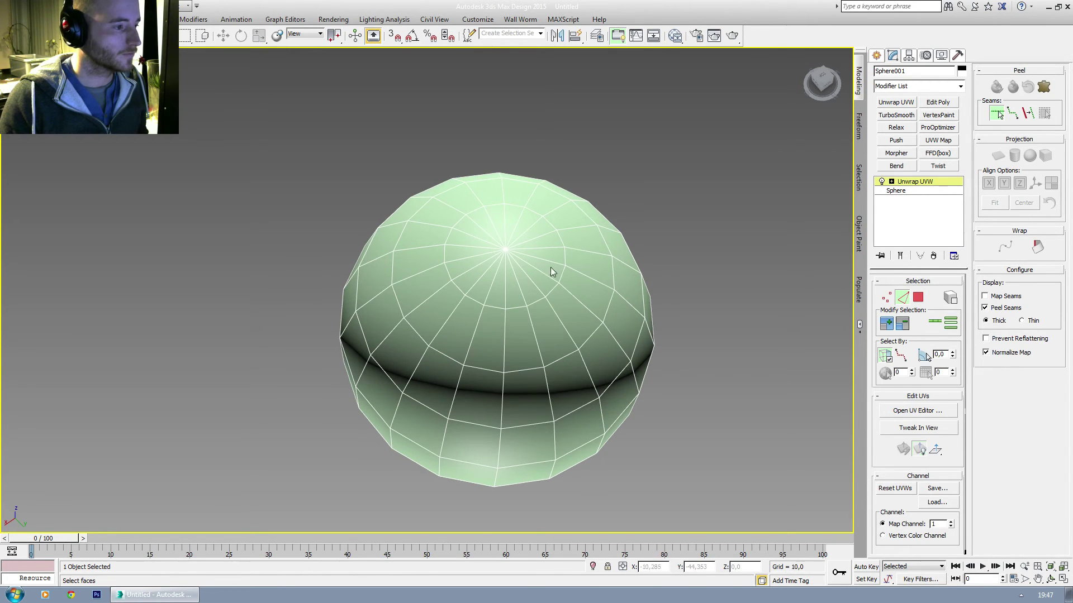
left_click(550, 278)
left_click(567, 290)
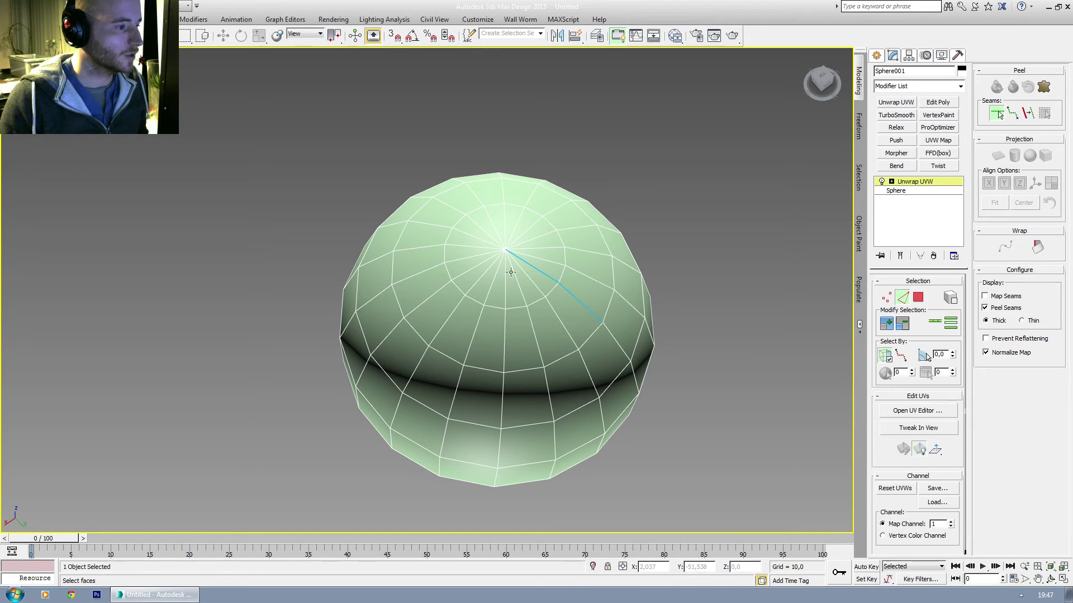
left_click(452, 279)
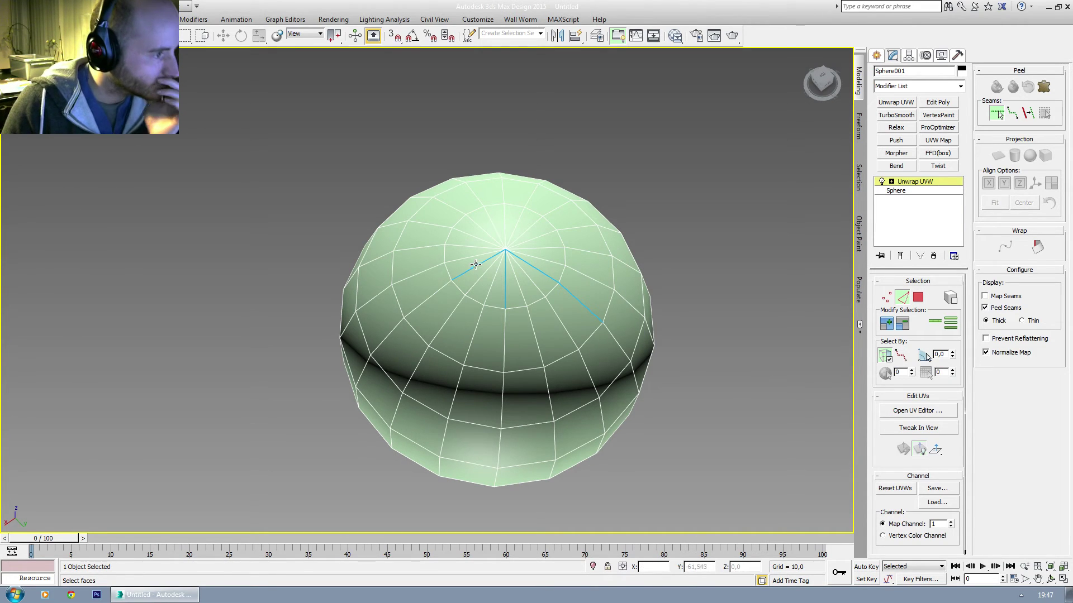
left_click(452, 228)
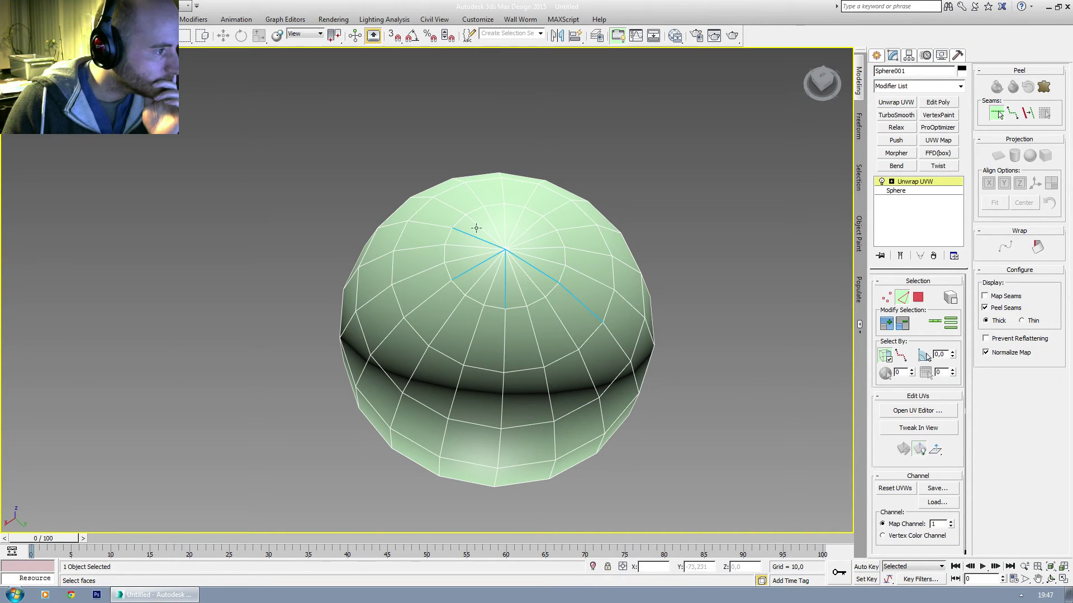
left_click(541, 238)
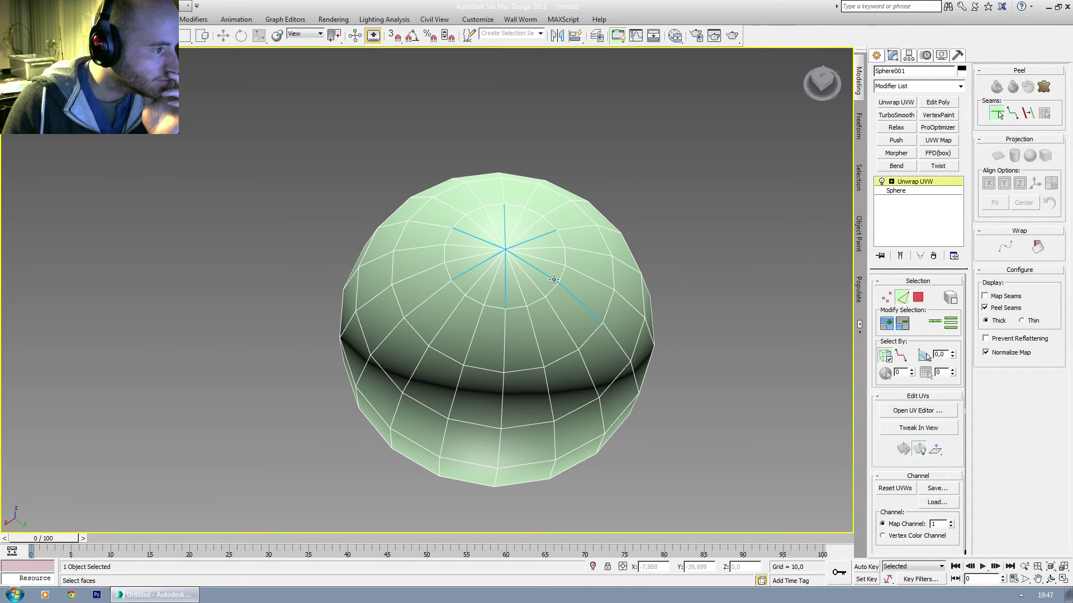
Mark short peel seams along every third edge around the opposite pole, leaving the already marked long spoke as the sixth.
middle_click_drag(579, 404, 506, 335, "alt")
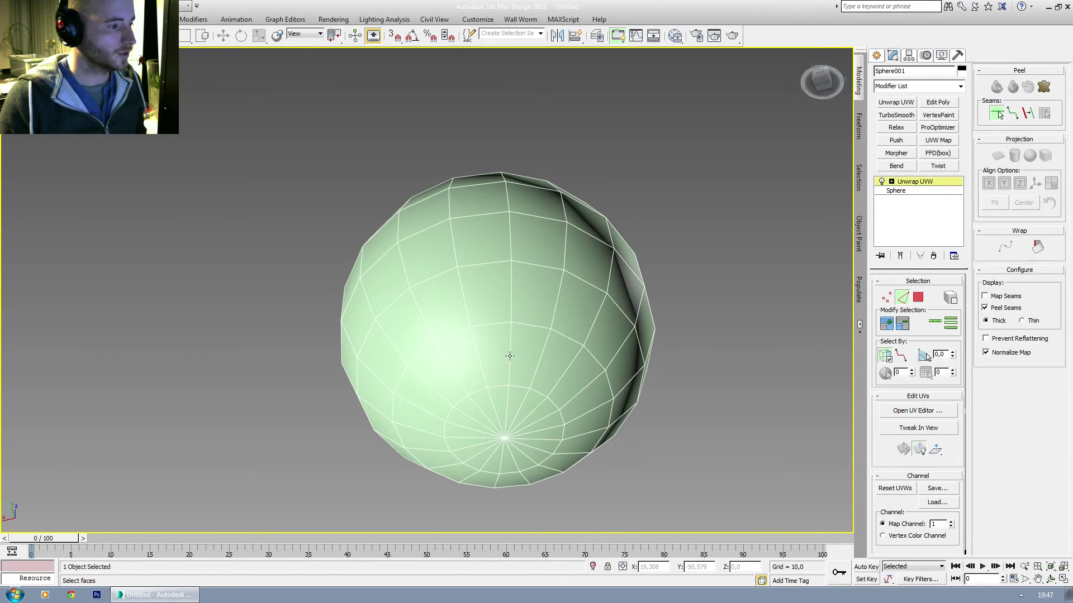
middle_click_drag(534, 399, 531, 330, "alt")
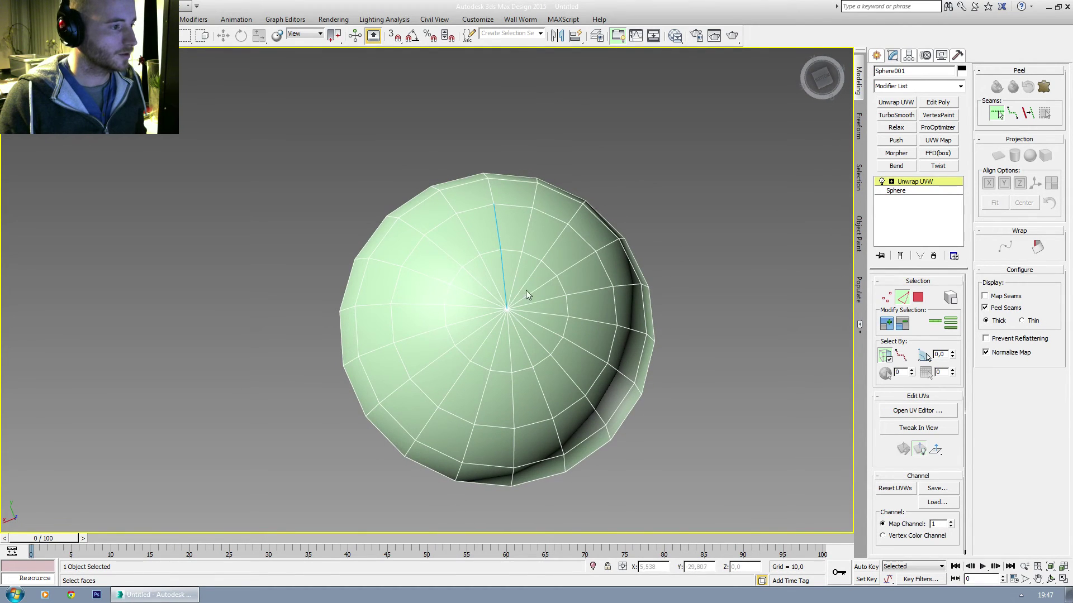
left_click(533, 293)
left_click(539, 325)
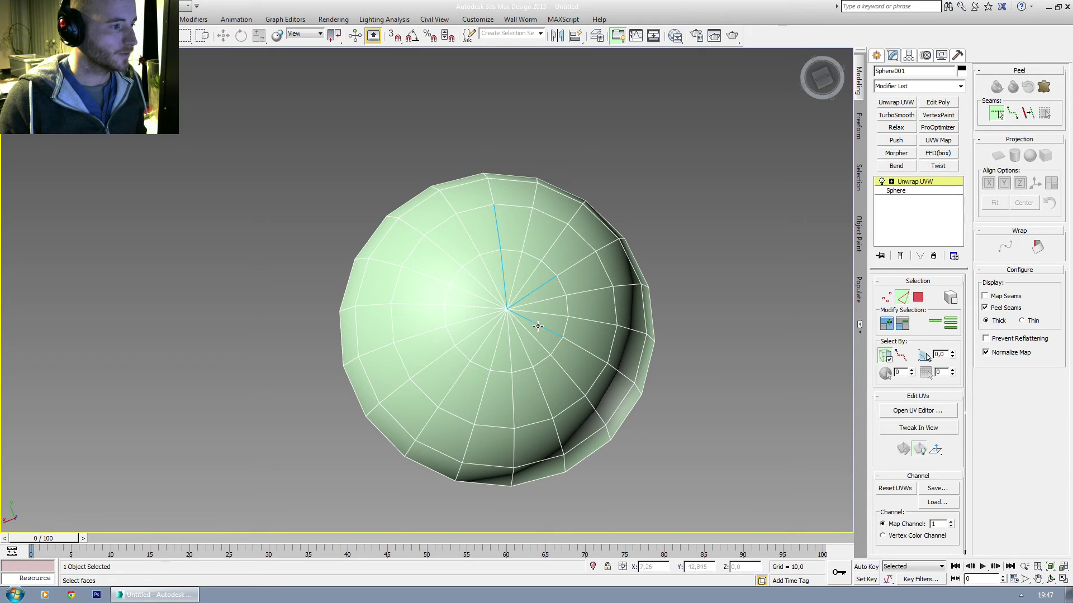
left_click(508, 341)
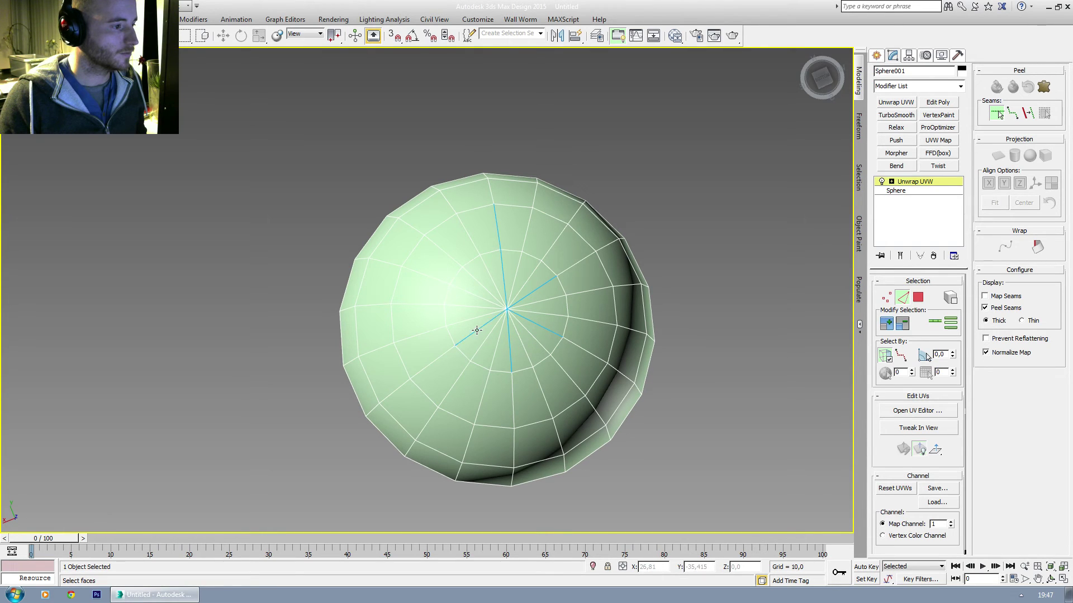
left_click(472, 293)
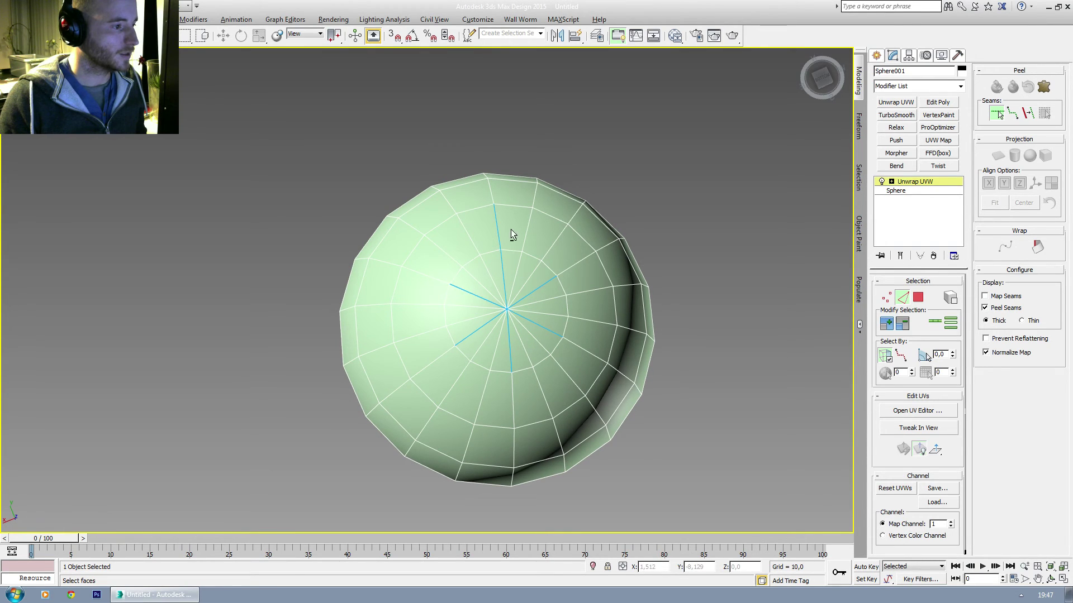
Mark the remaining vertical edges down the sphere's side as peel seams to join the long spokes of both poles.
middle_click_drag(510, 229, 531, 242, "alt")
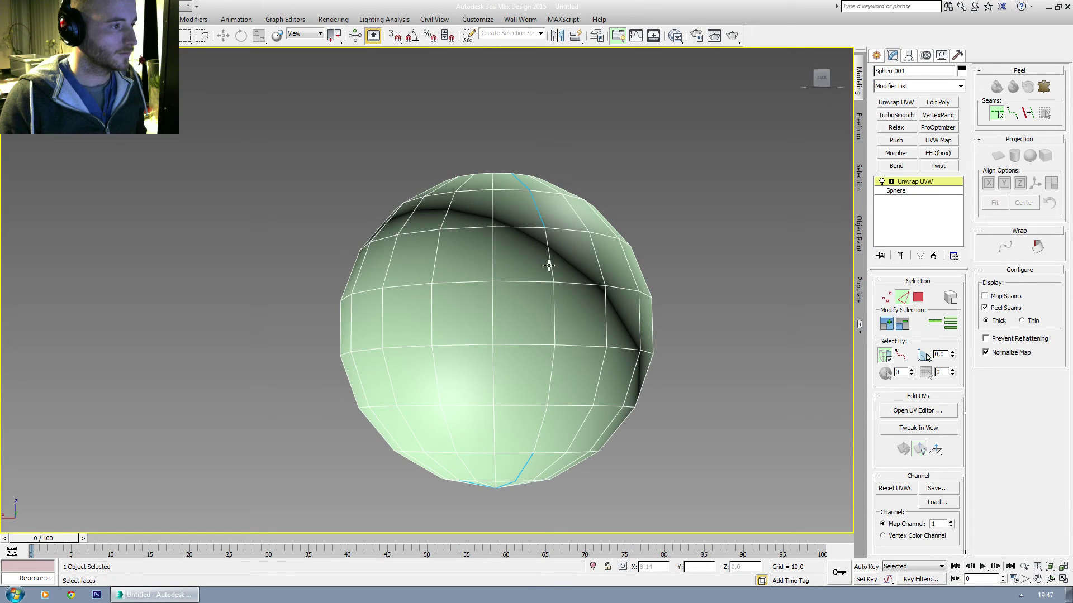
left_click(553, 284)
left_click(554, 348)
left_click(548, 401)
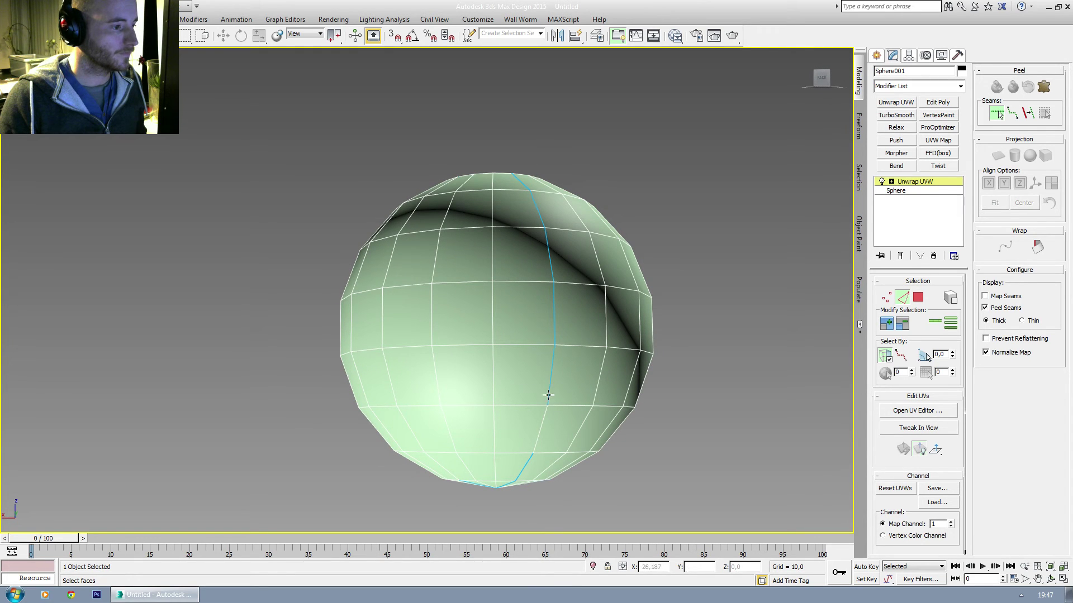
left_click(542, 429)
middle_click_drag(543, 429, 313, 392, "alt")
scroll(307, 391, "down", 3)
middle_click_drag(473, 350, 536, 270, "alt")
left_click(996, 114)
Select all the sphere's faces, stretch and relax them with Pelt Map, and commit the result.
left_click(918, 296)
key("ctrl+a")
left_click(1043, 87)
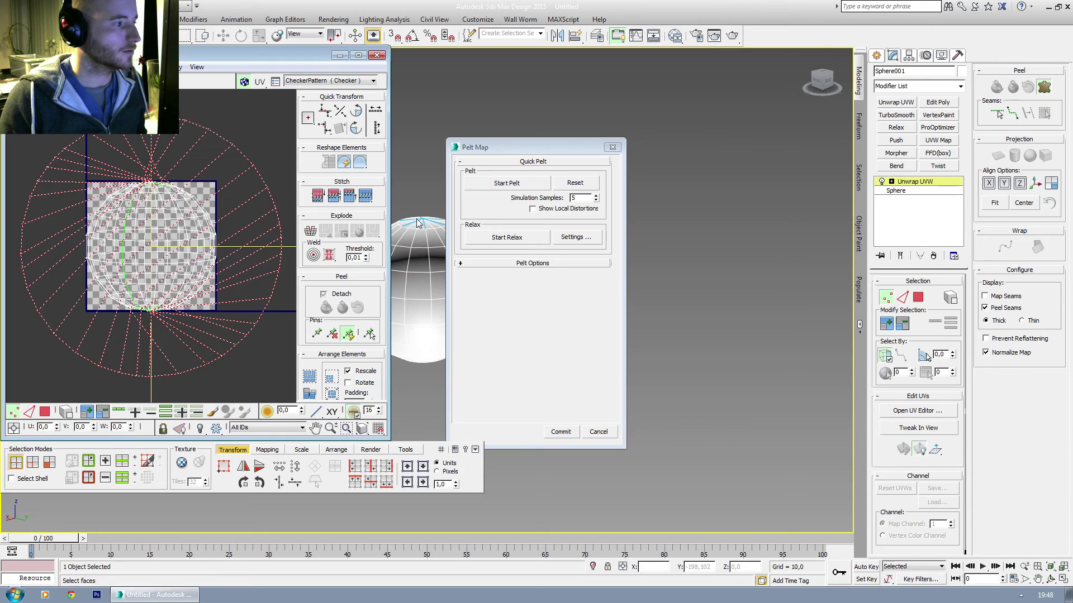
left_click(505, 184)
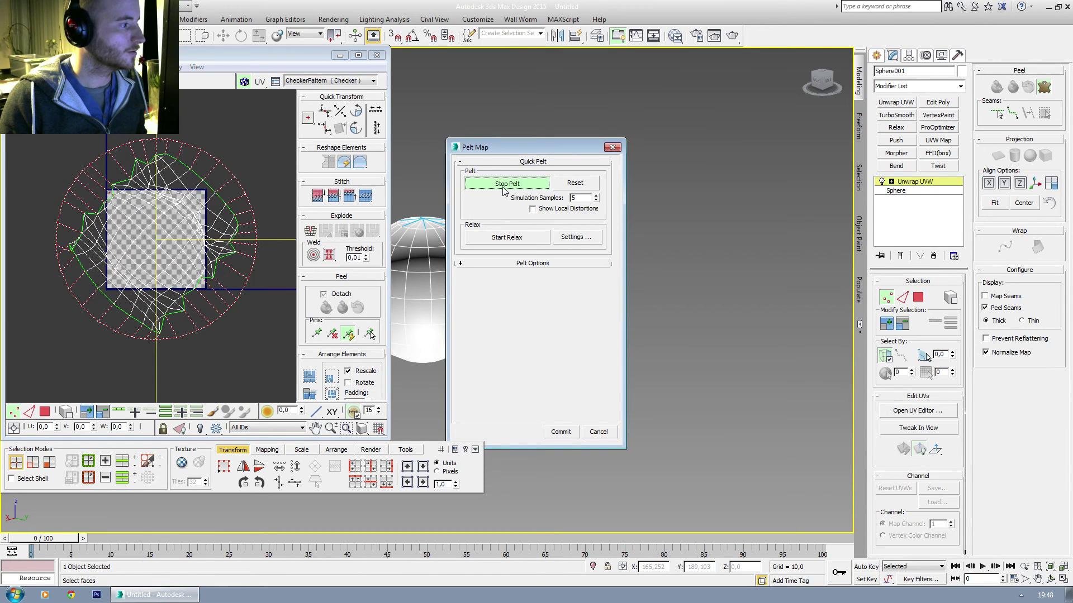
left_click(504, 184)
left_click(507, 238)
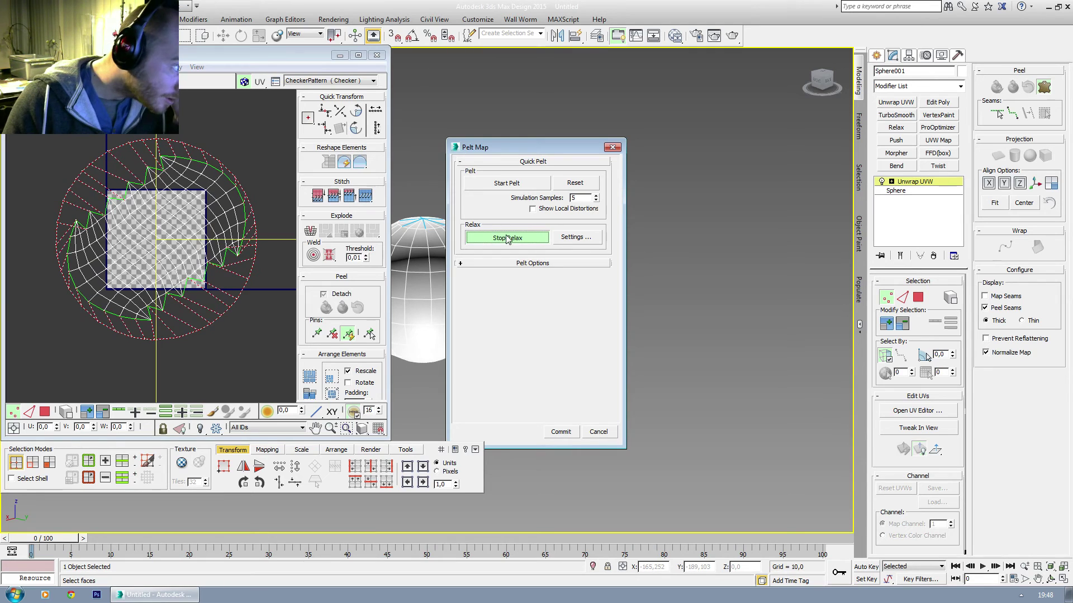
left_click(507, 237)
left_click(560, 432)
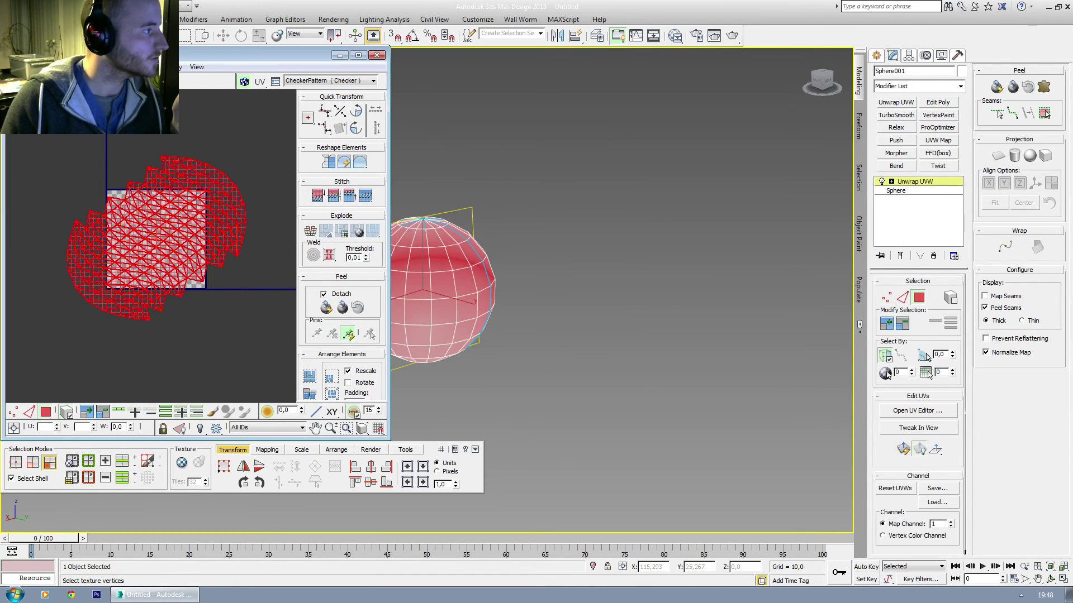
Rotate the unwrapped shell so it lies horizontally, and pack it rescaled into the UV tile.
left_click_drag(157, 156, 203, 178)
left_click(222, 147)
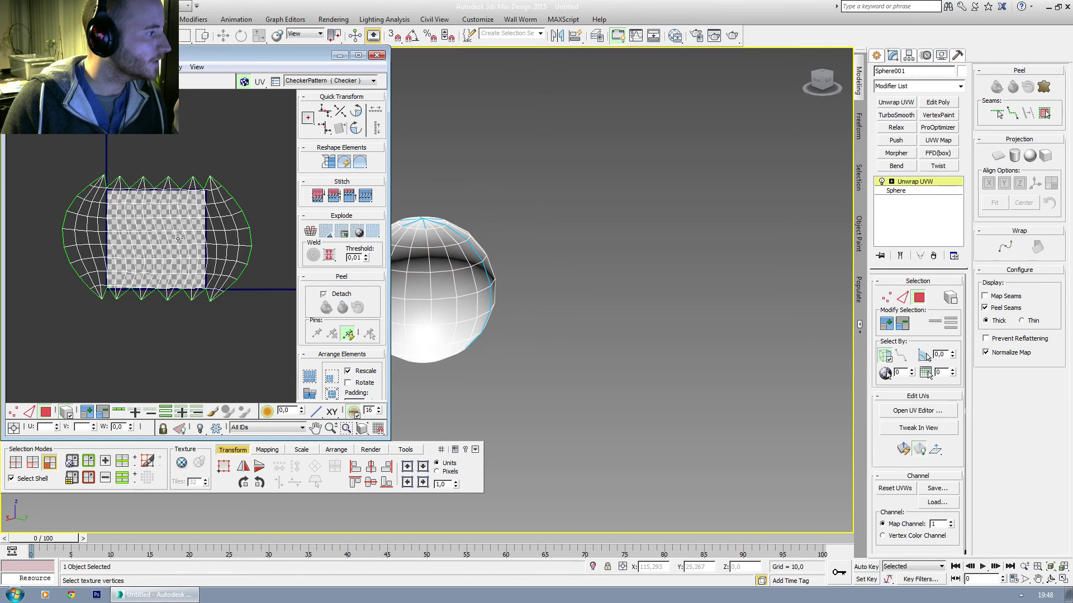
left_click(172, 239)
left_click(310, 376)
scroll(177, 304, "up", 4)
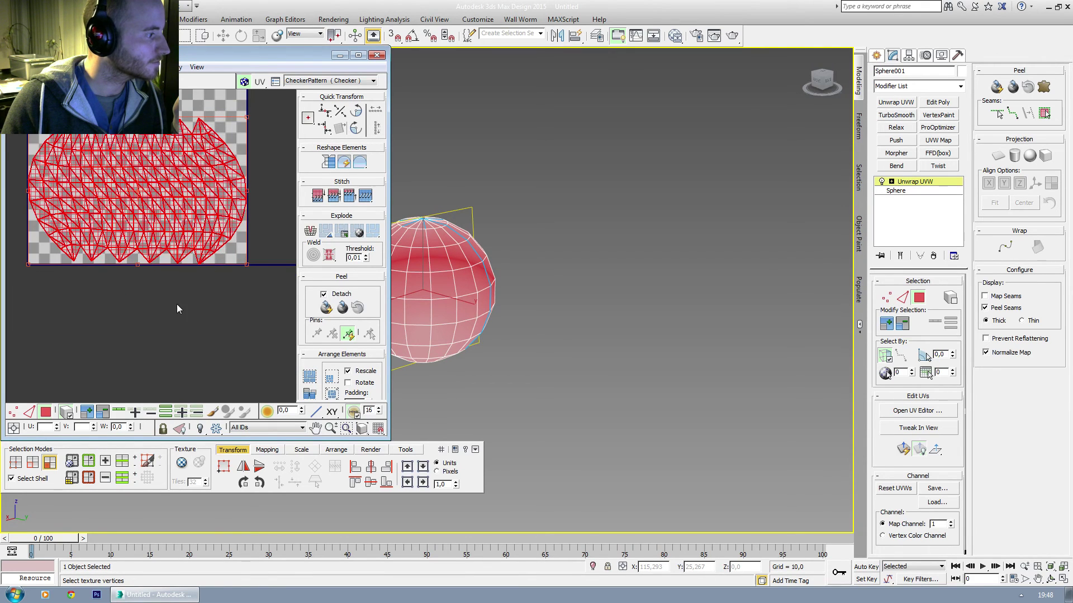
left_click(179, 300)
middle_click_drag(154, 204, 183, 263)
scroll(183, 263, "down", 2)
left_click(184, 264)
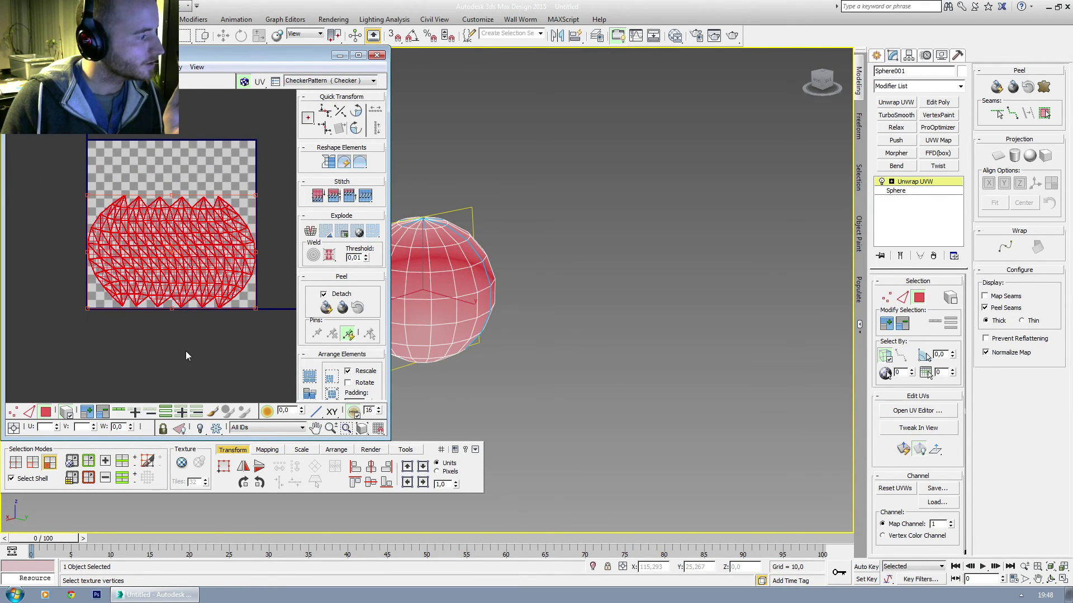
left_click(186, 352)
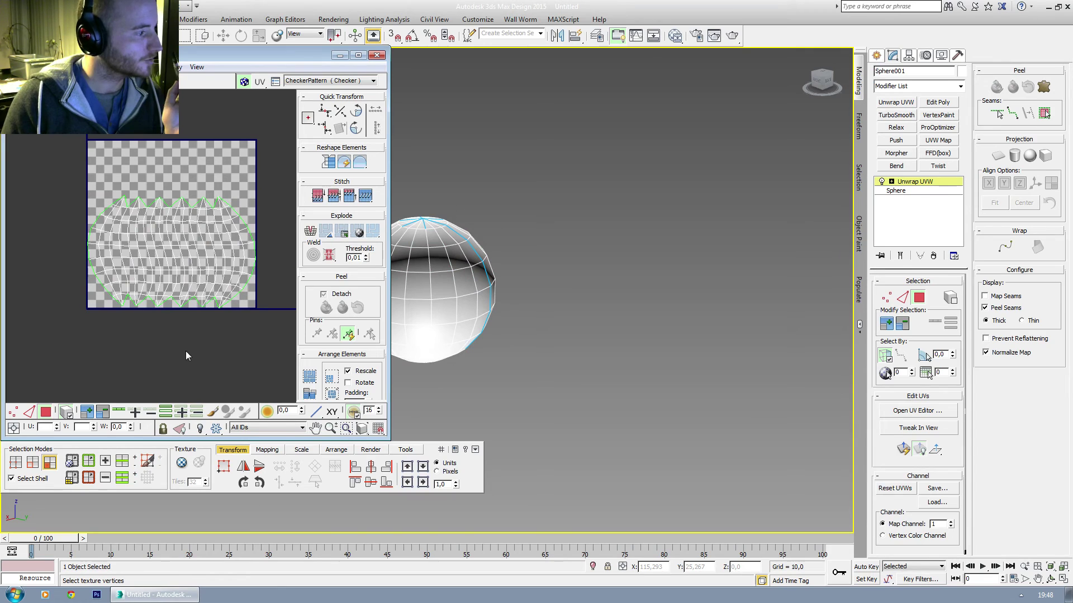
left_click(377, 55)
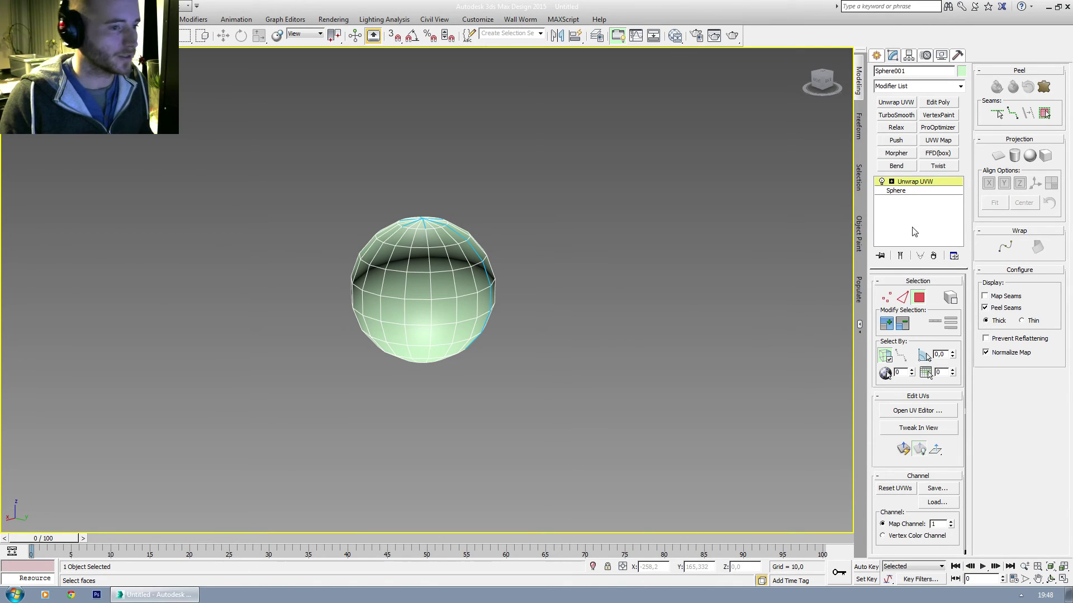
Remove the Unwrap UVW modifier from the sphere and set its segments to 16.
middle_click_drag(684, 261, 679, 243, "alt")
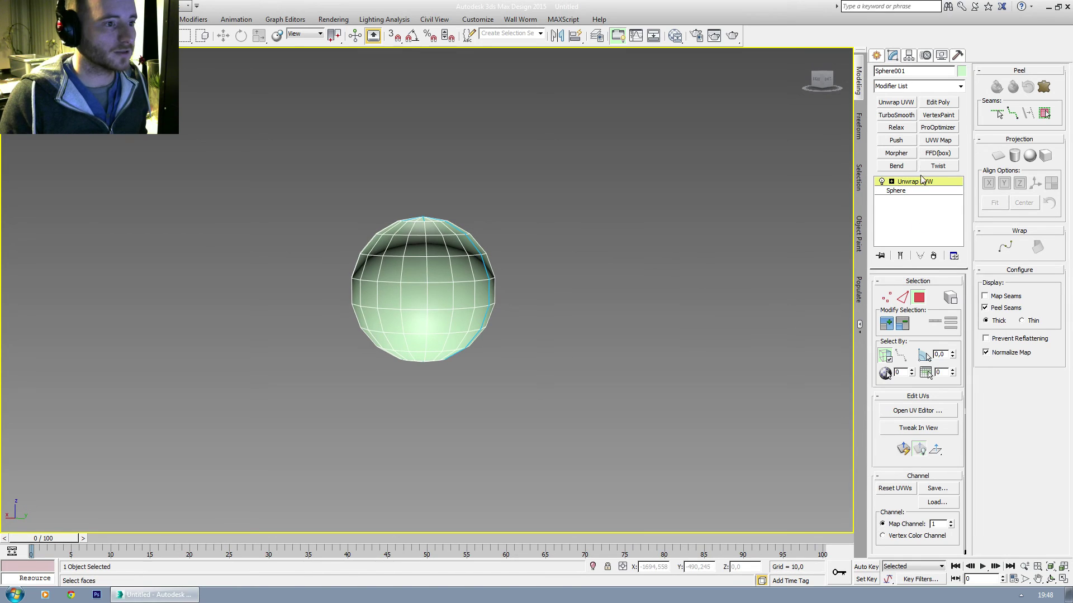
left_click(932, 255)
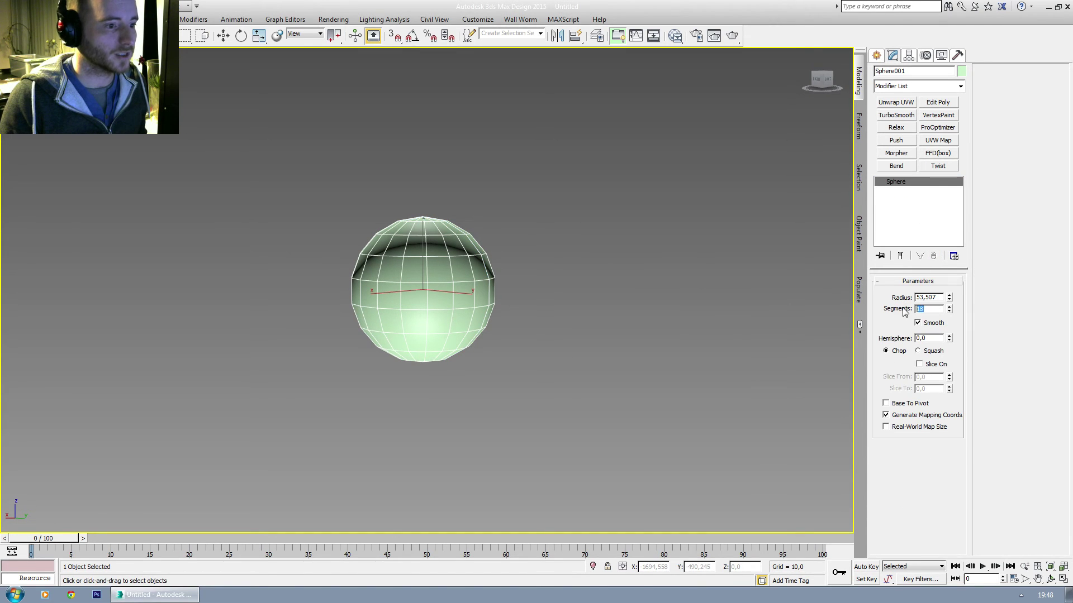
type("16")
key("Return")
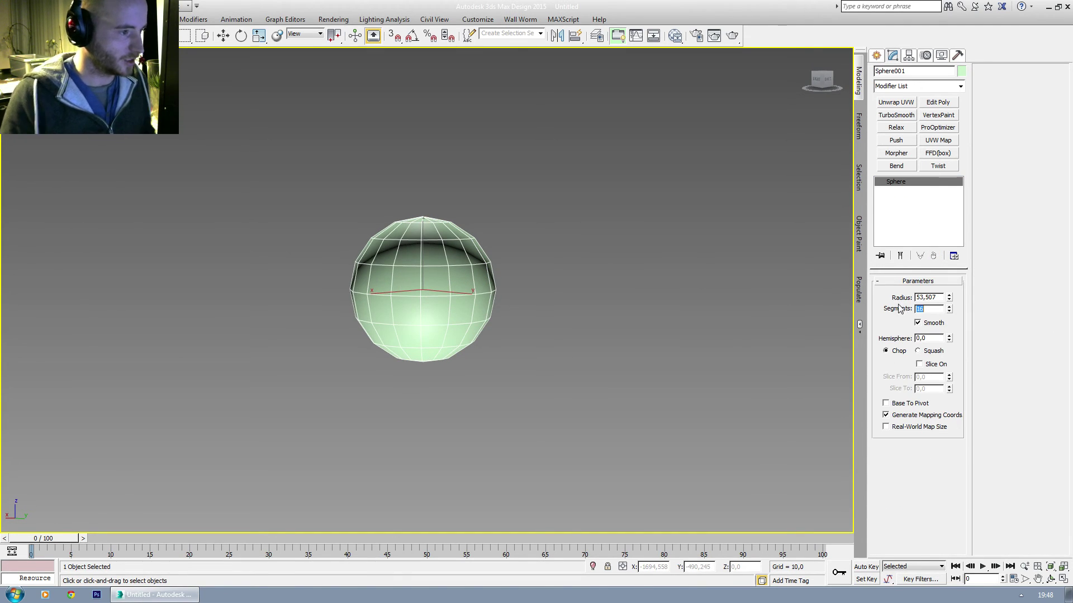
Convert the sphere to an Editable Poly, then add an Unwrap UVW modifier with edge selection active.
right_click(894, 181)
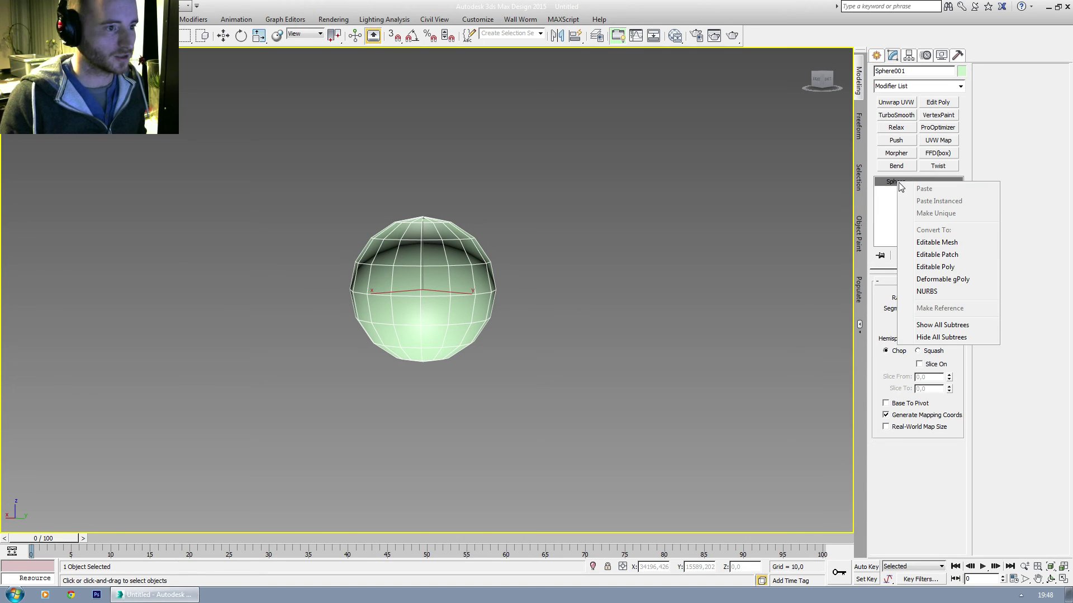
left_click(931, 267)
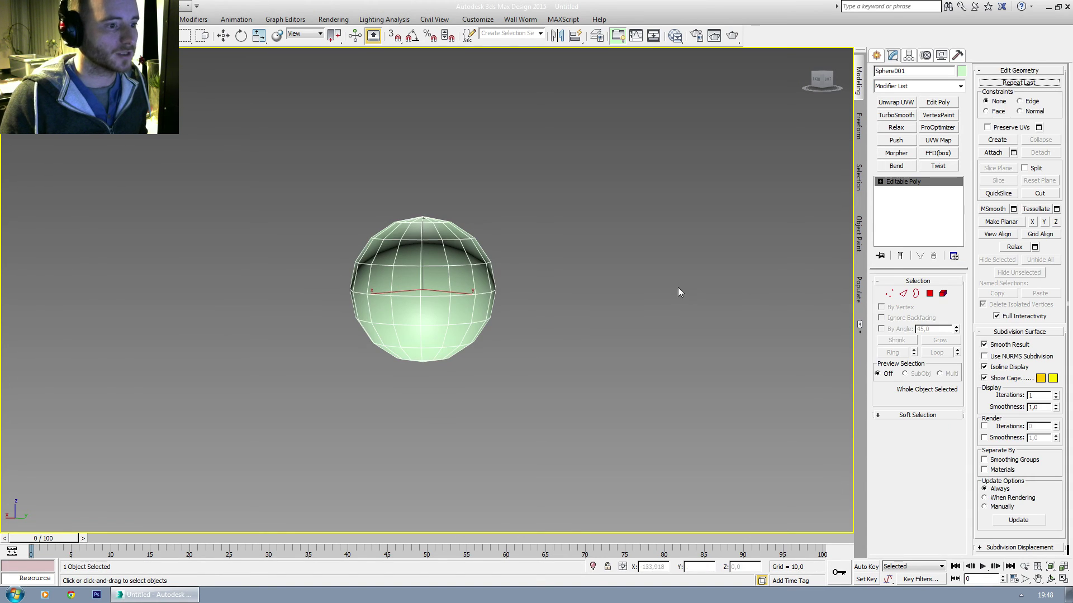
scroll(429, 303, "up", 2)
middle_click_drag(431, 302, 448, 288, "alt")
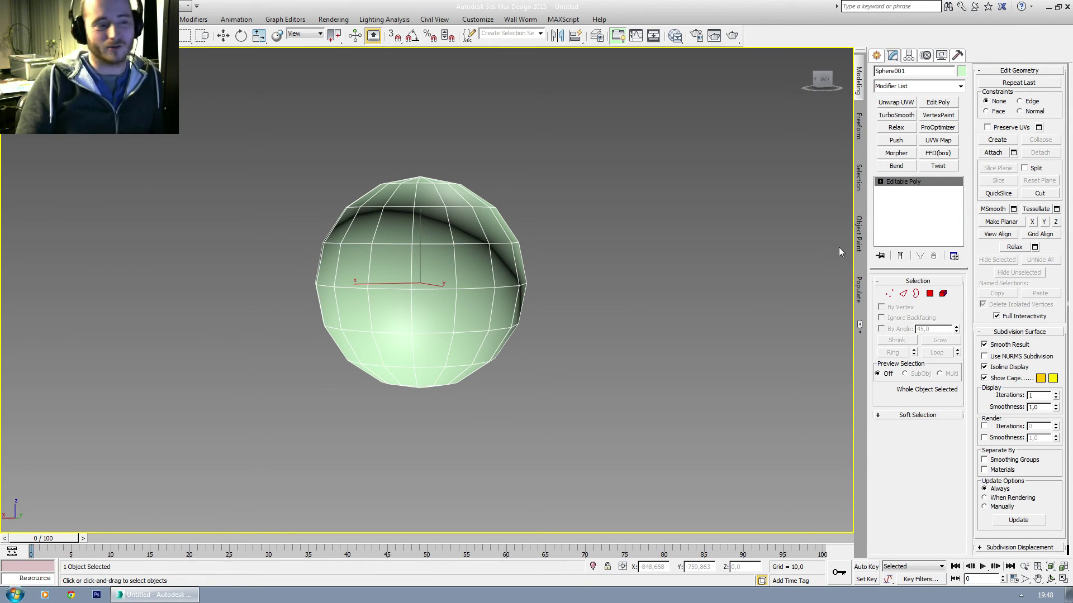
left_click(896, 102)
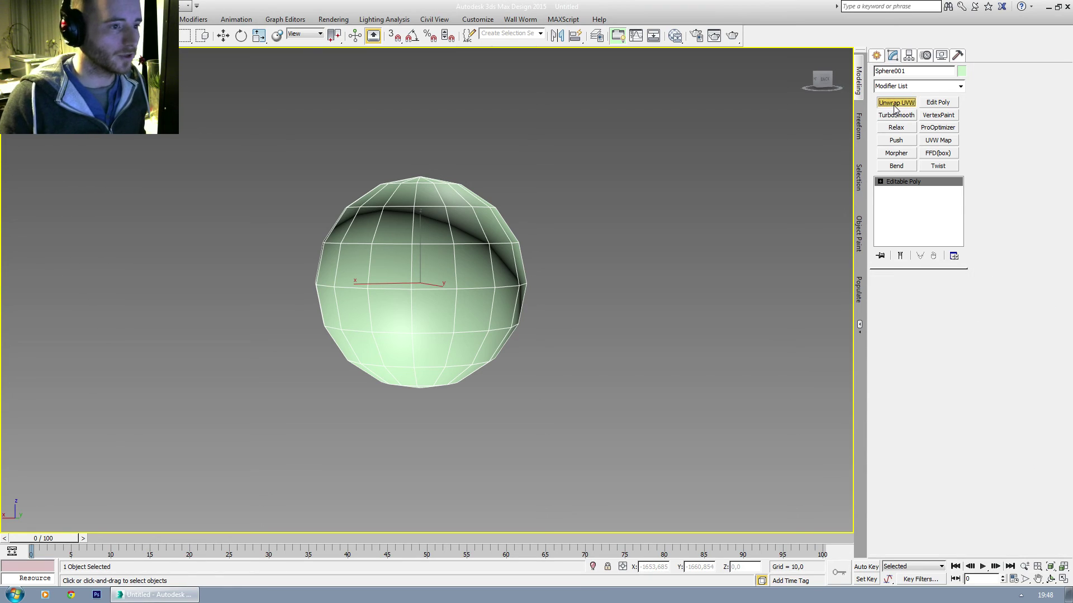
left_click(902, 297)
Mark a point-to-point peel seam all the way around the sphere's equator.
left_click(1012, 113)
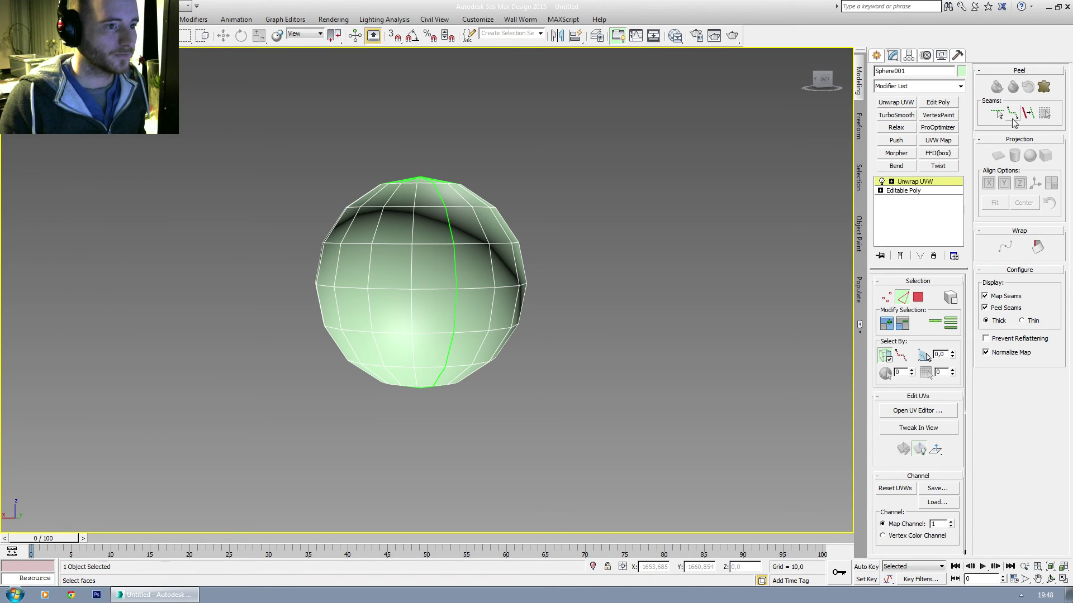
mouse_move(457, 291)
middle_mouse_down("alt")
mouse_move(524, 299)
mouse_move(481, 282)
mouse_move(455, 304)
middle_mouse_up("alt")
left_click(456, 270)
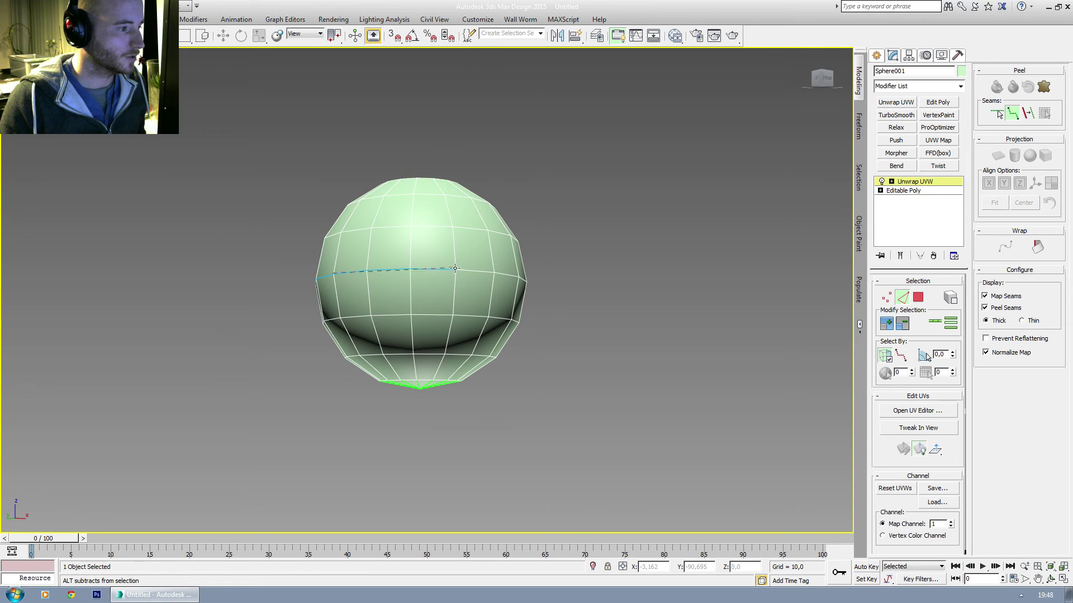
middle_click_drag(550, 279, 460, 292, "alt")
mouse_move(548, 310)
middle_mouse_down("alt")
mouse_move(484, 267)
mouse_move(474, 339)
middle_mouse_up("alt")
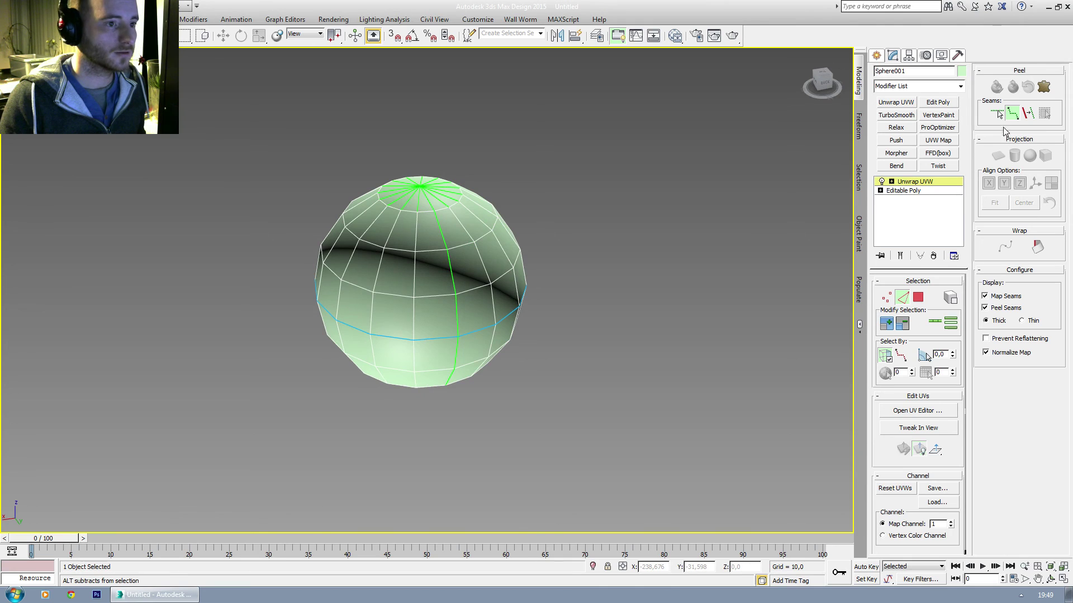
Select a face above the equator and expand the selection to the seam to cover the upper hemisphere.
left_click(919, 297)
left_click(425, 273)
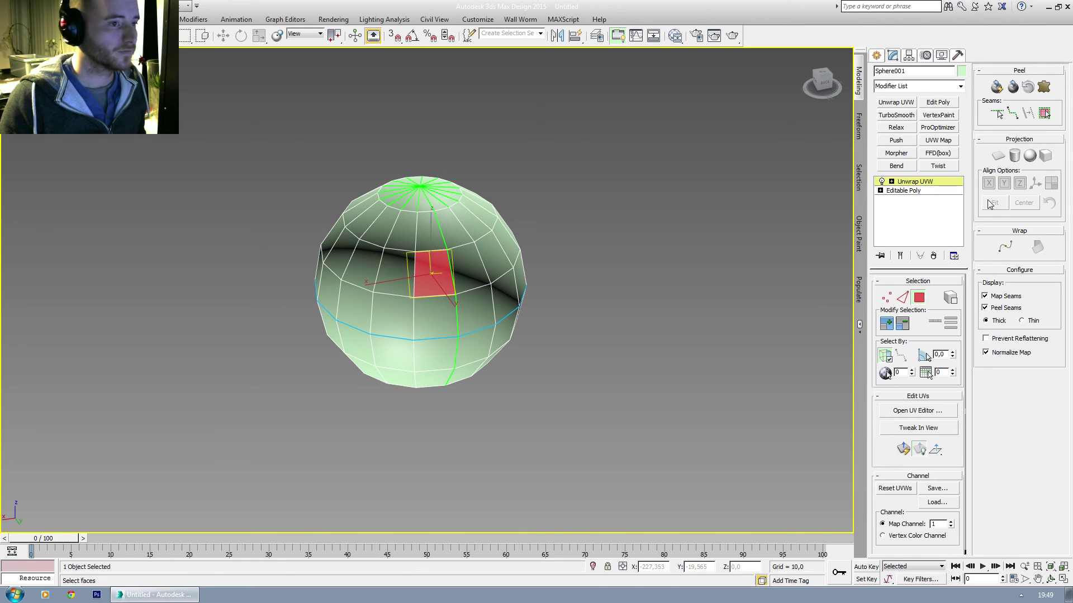
left_click(1044, 114)
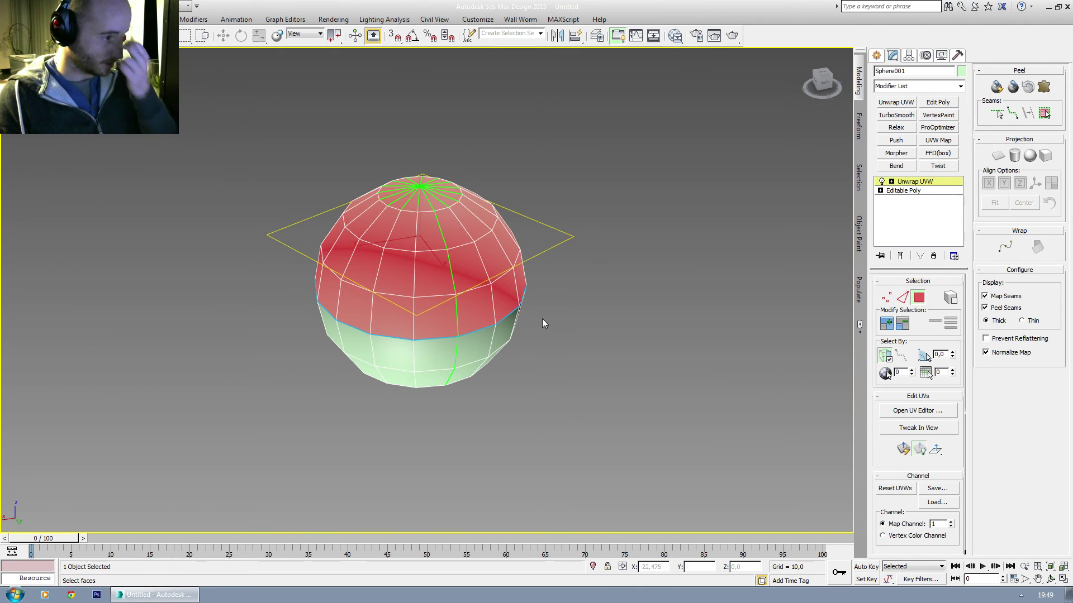
mouse_move(475, 297)
middle_mouse_down("alt")
mouse_move(486, 311)
mouse_move(464, 308)
middle_mouse_up("alt")
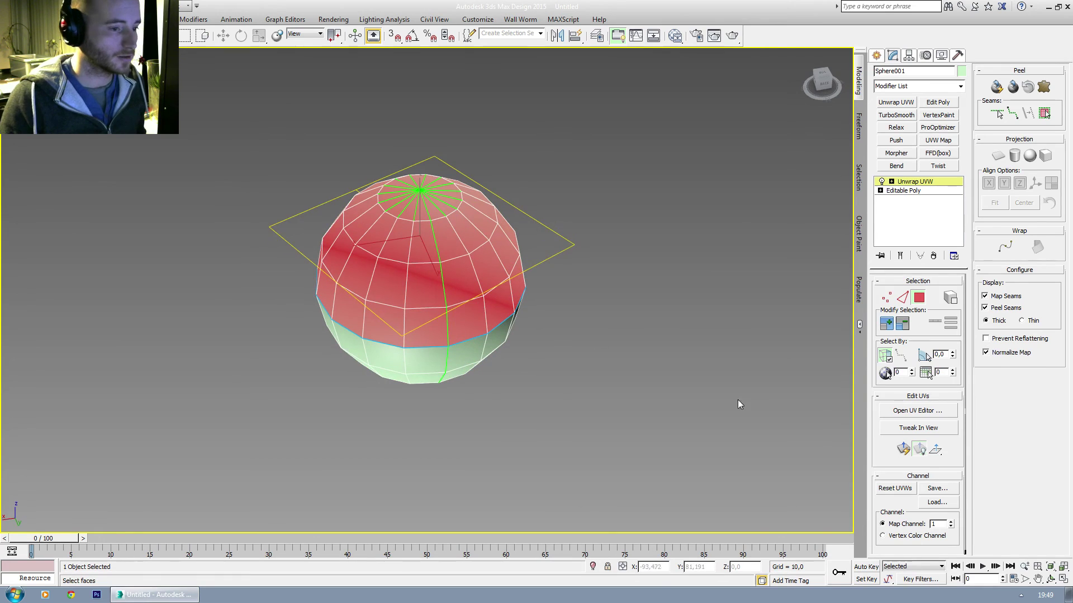
Pelt map and relax the upper hemisphere, commit it, and move its circular shell clear of the UV tile.
left_click(948, 412)
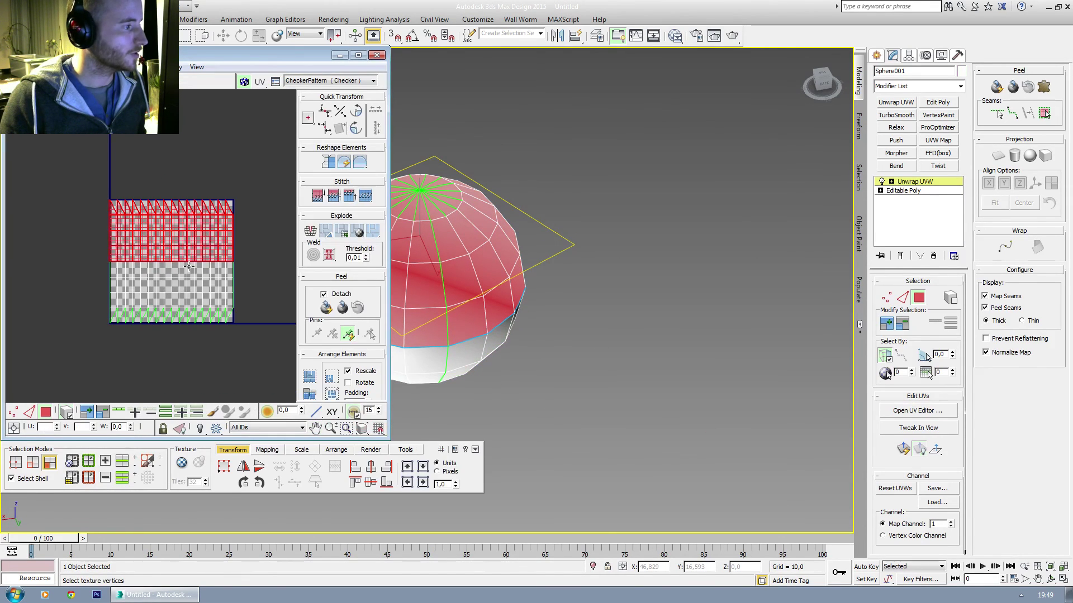
left_click(1044, 86)
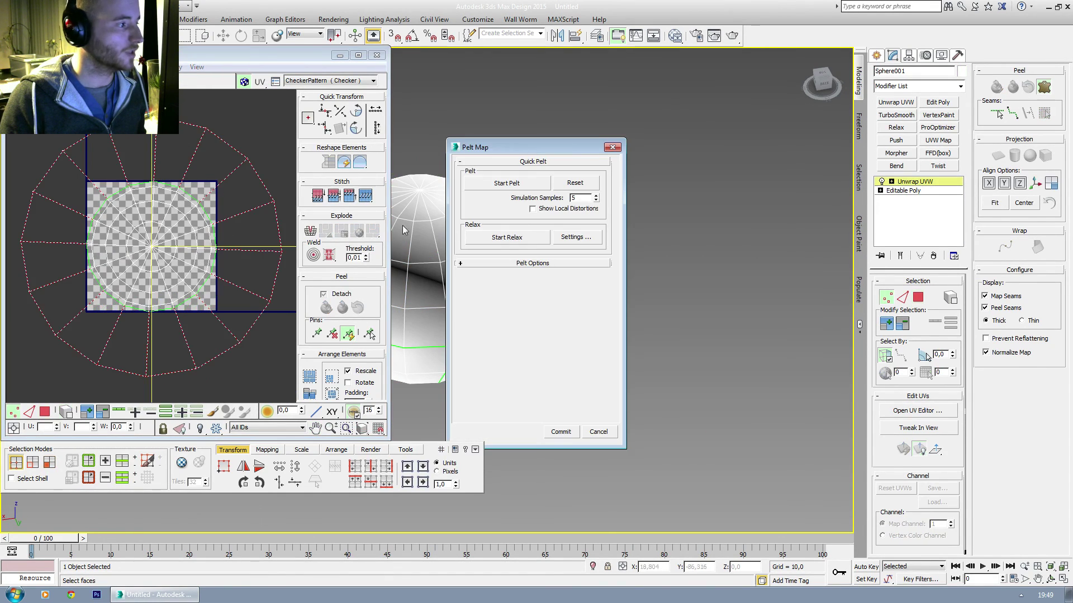
left_click(506, 183)
left_click(507, 237)
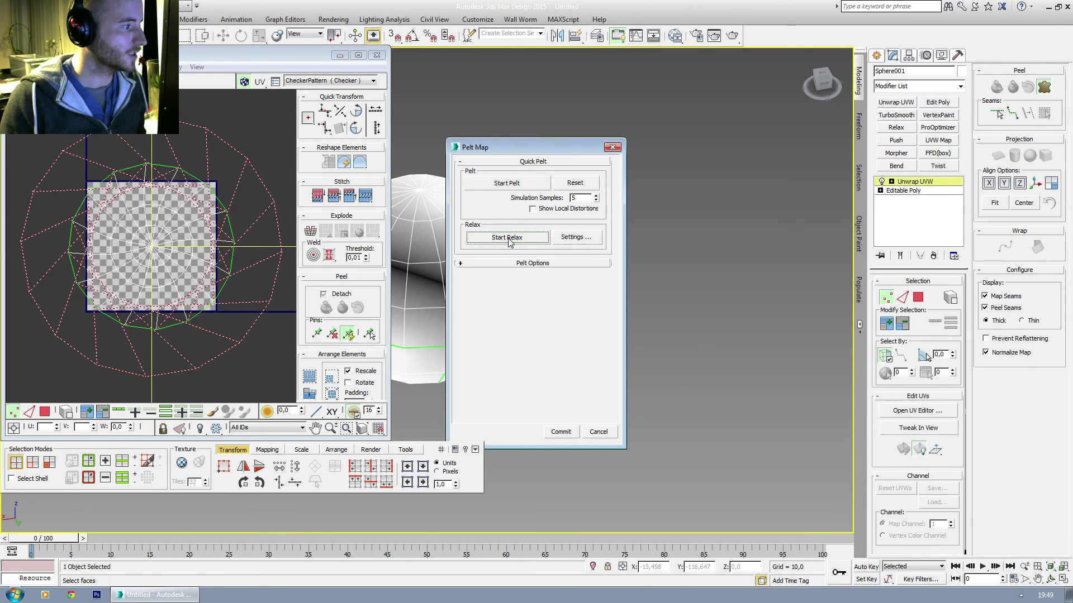
left_click(561, 432)
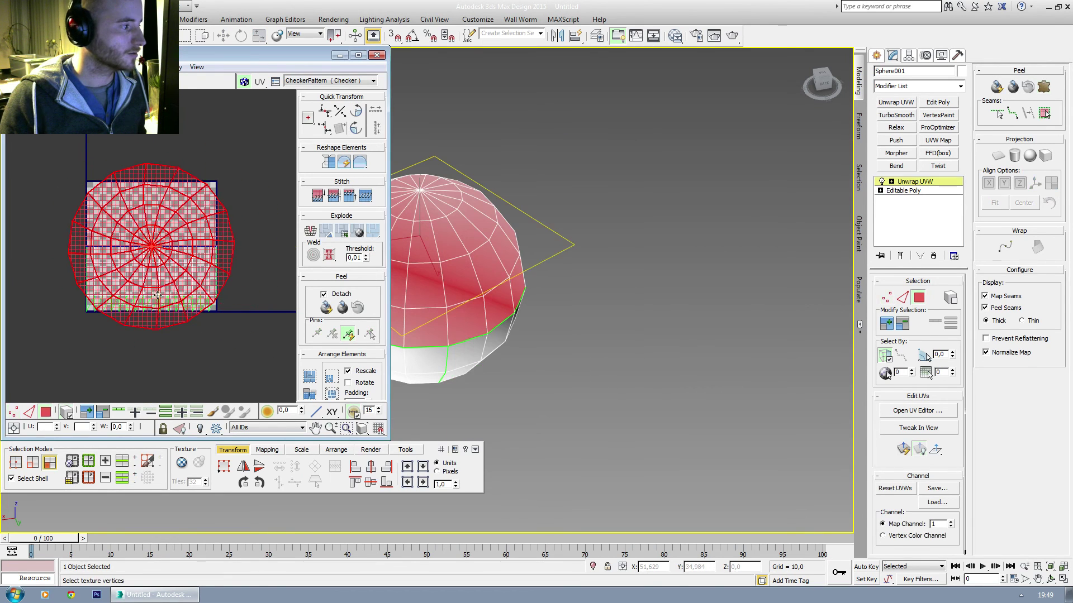
scroll(148, 258, "down", 3)
left_click_drag(148, 258, 206, 184)
Select the lower hemisphere's faces in the UV editor, then pelt map and relax them and commit the result.
left_click_drag(216, 296, 97, 259)
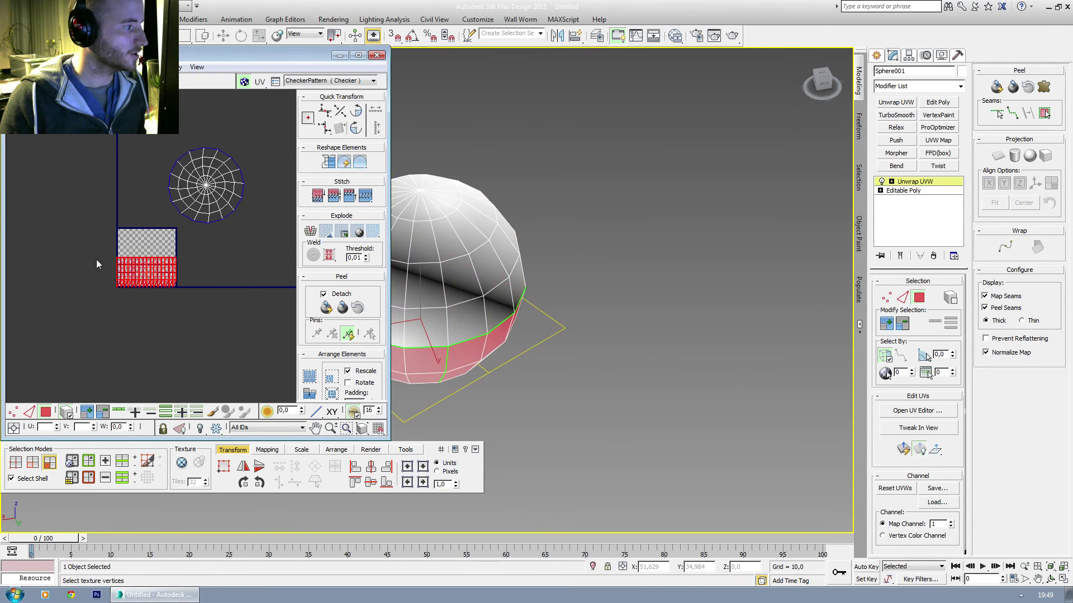
left_click(1043, 87)
left_click(507, 183)
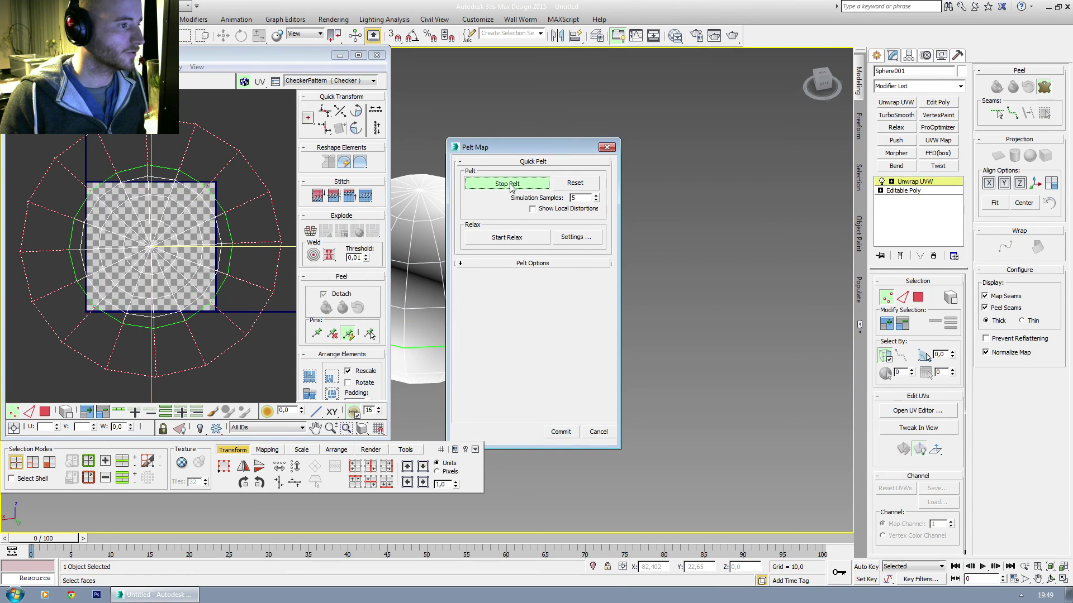
left_click(506, 237)
left_click(558, 431)
scroll(174, 279, "down", 3)
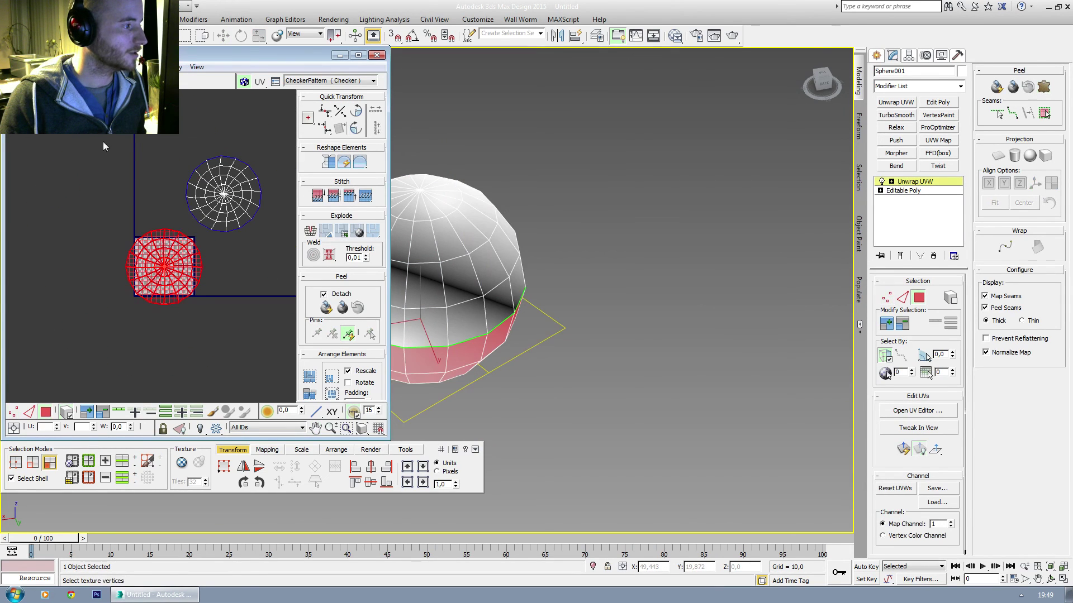
Select both hemisphere shells, run Quick Peel on them and pack them into the UV tile.
left_click_drag(103, 143, 261, 327)
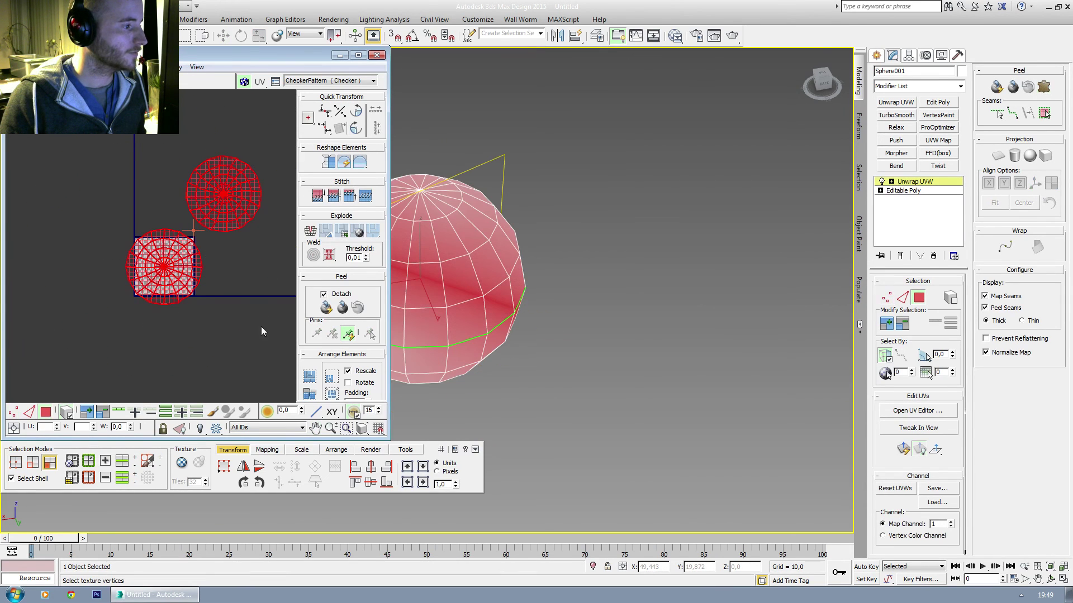
left_click(327, 307)
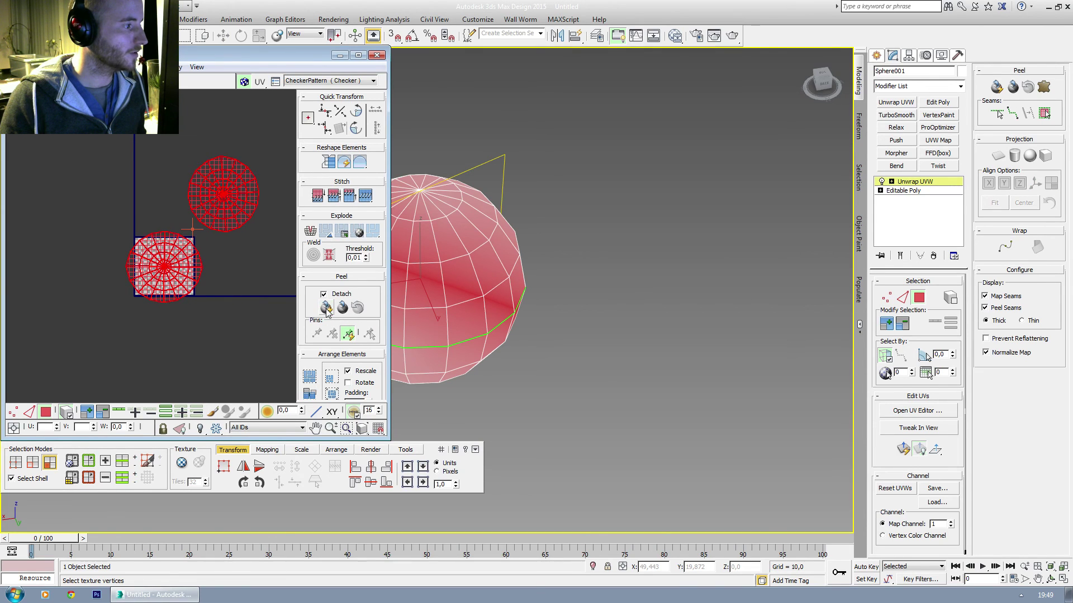
left_click(311, 377)
Move one of the packed circular shells diagonally up and across from the shell in the tile's lower-left corner.
left_click(157, 283)
scroll(150, 224, "up", 3)
left_click_drag(148, 225, 211, 253)
scroll(202, 299, "up", 2)
middle_click_drag(200, 294, 166, 254)
scroll(167, 253, "down", 2)
Scale both hemisphere shells up together from the lower-left corner to fill the UV tile, and deselect them.
key("ctrl+a")
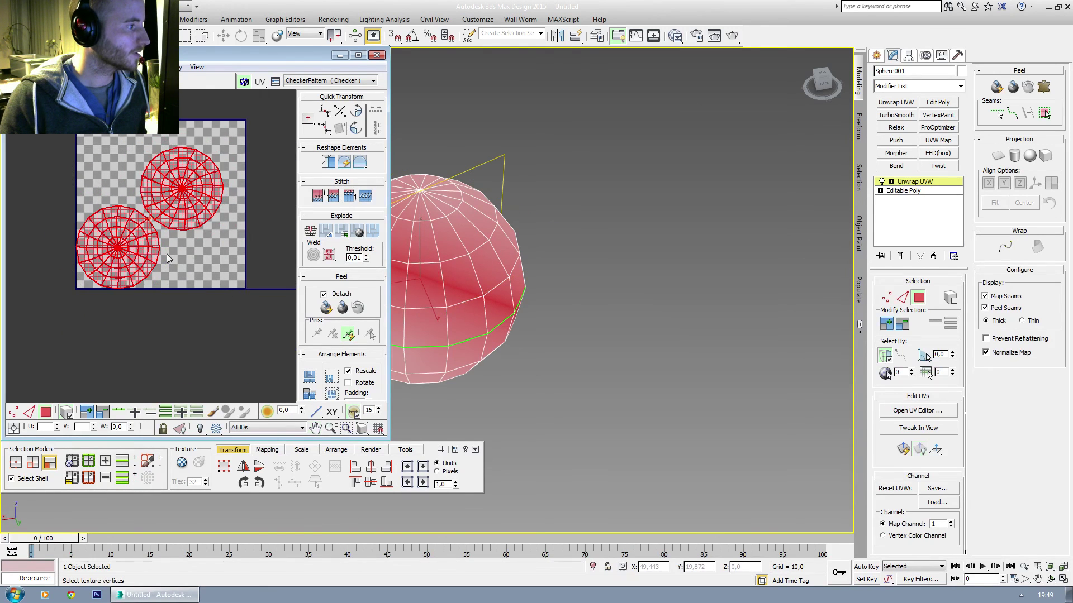
left_click_drag(225, 147, 242, 128)
left_click(186, 260)
middle_click_drag(187, 274, 190, 299)
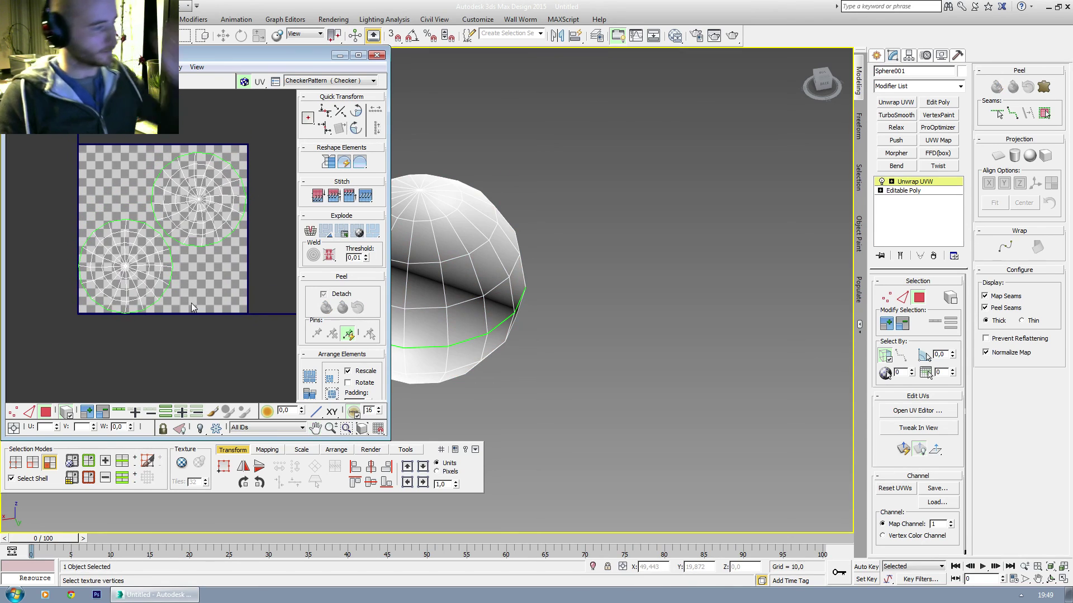
Close the UV editor and collapse the Unwrap UVW modifier into the sphere's Editable Poly.
left_click(377, 56)
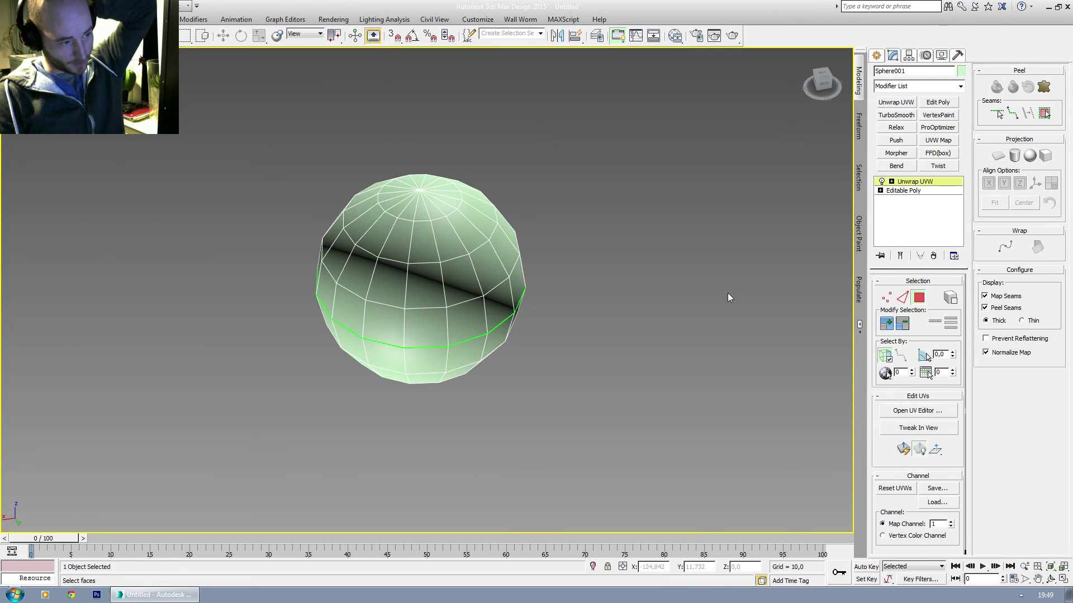
right_click(920, 181)
left_click(944, 294)
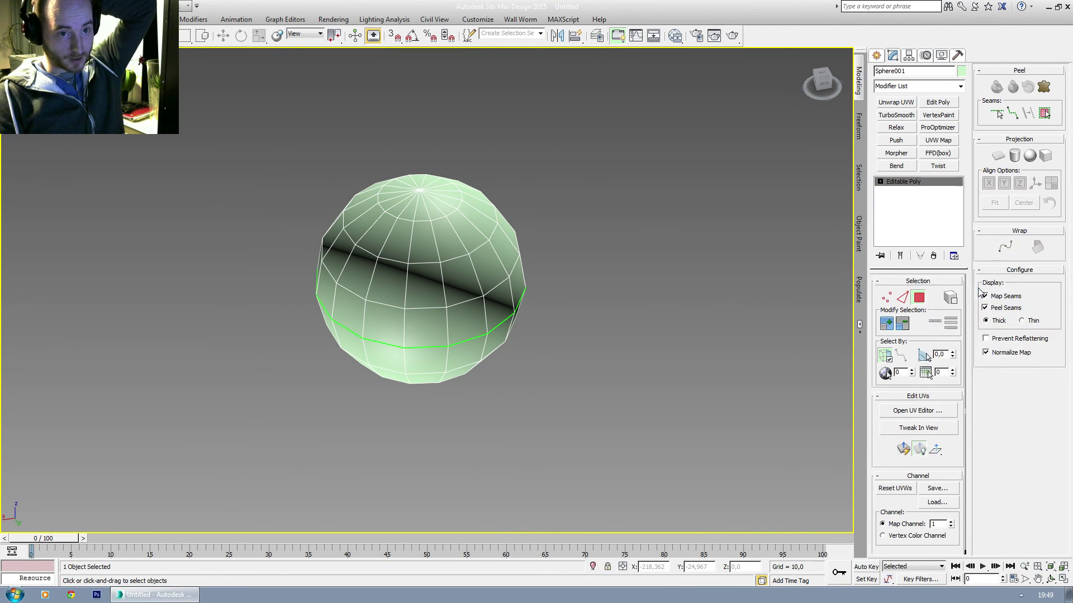